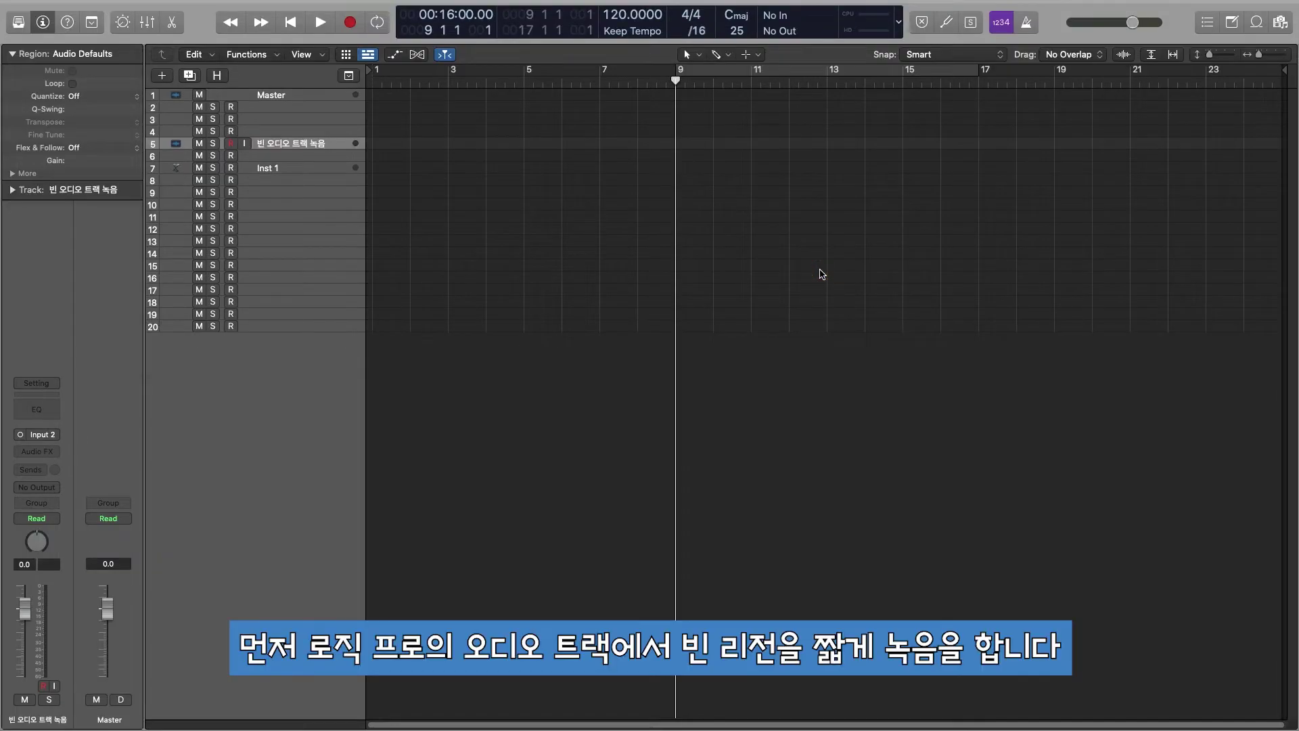
# Record a short silent region from bar 9 on the 빈 오디오 트랙 녹음 track and return the playhead to bar 9.
pyautogui.press('r')
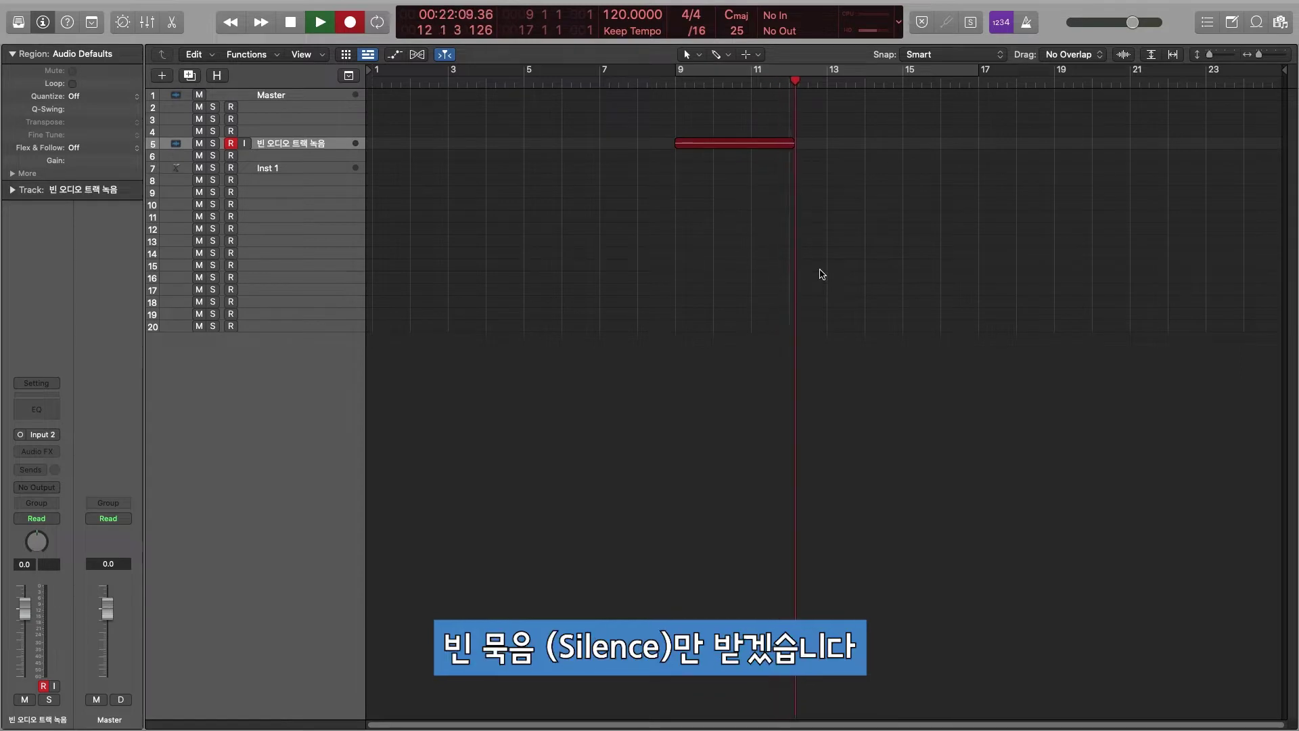
pyautogui.press('space')
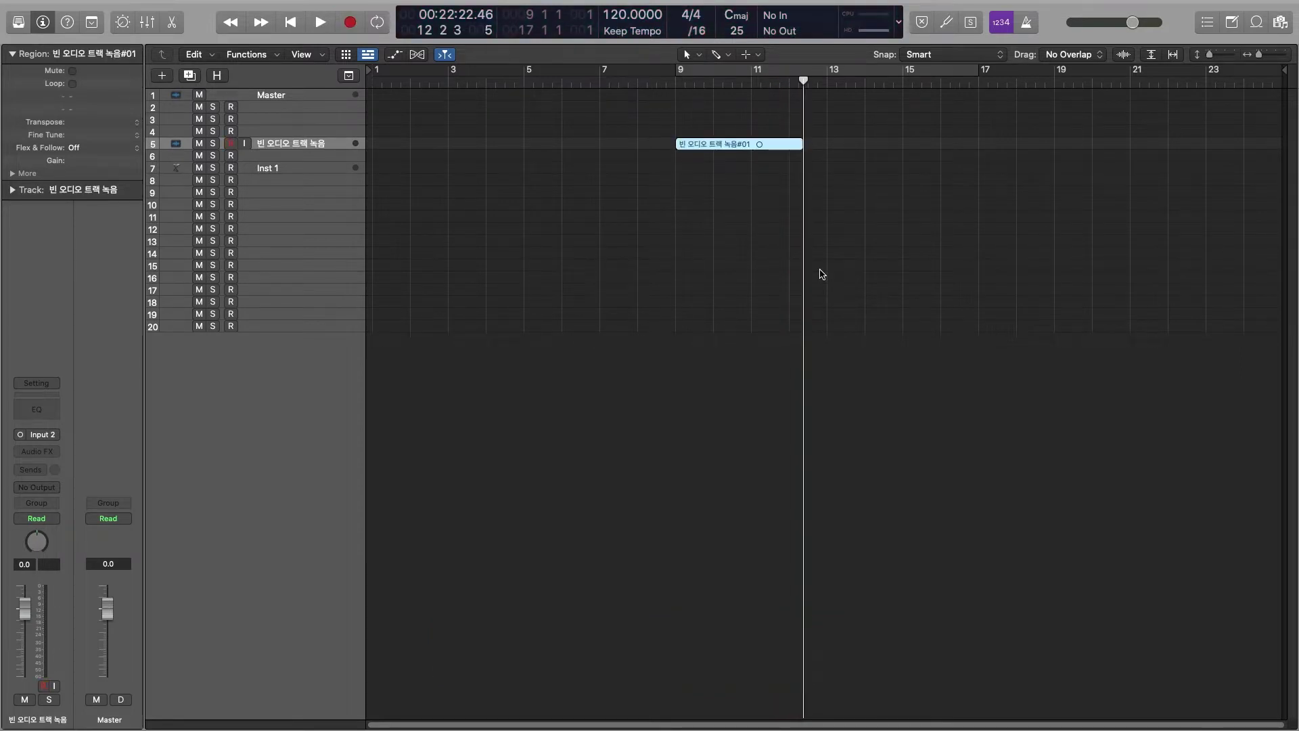
pyautogui.hotkey('shift', 'Return')
# Open the recorded silent region in an enlarged audio file editor and draw a two-cycle sawtooth waveform with the Pencil tool.
pyautogui.click(734, 148)
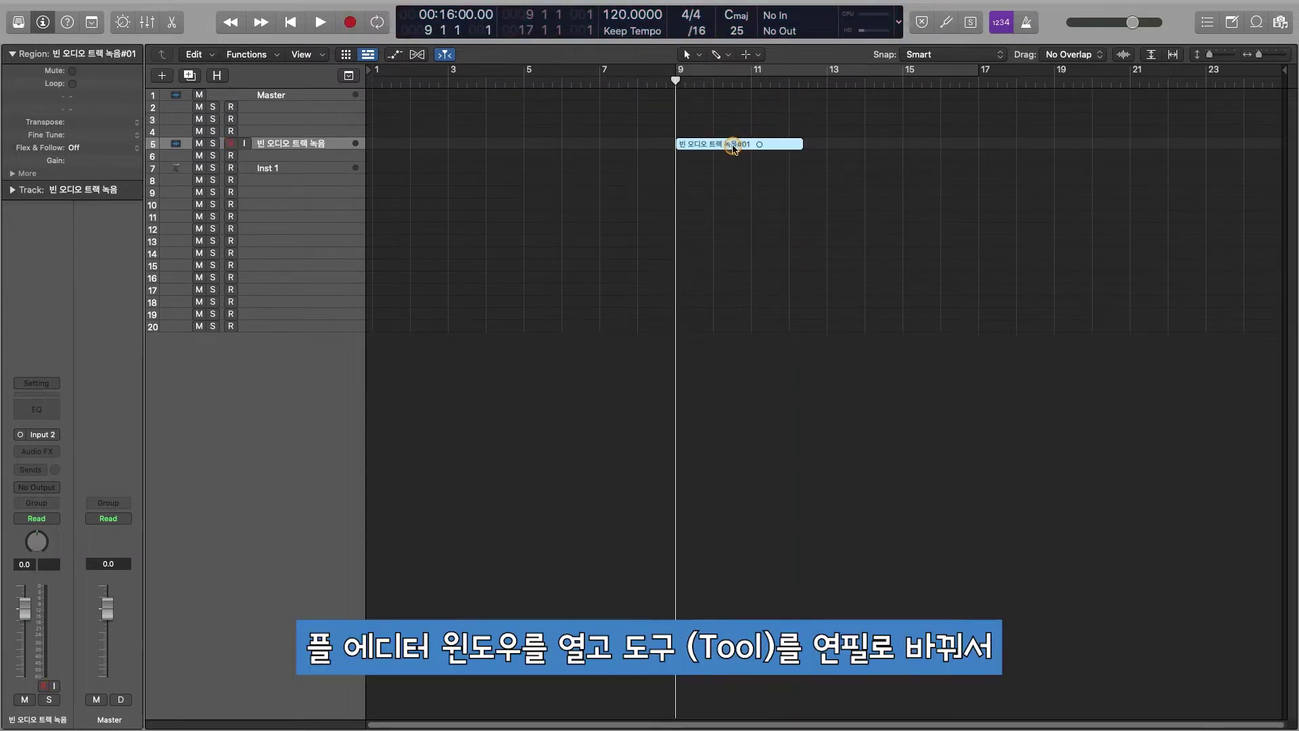
pyautogui.doubleClick(732, 148)
pyautogui.moveTo(467, 15); pyautogui.dragTo(507, 42)
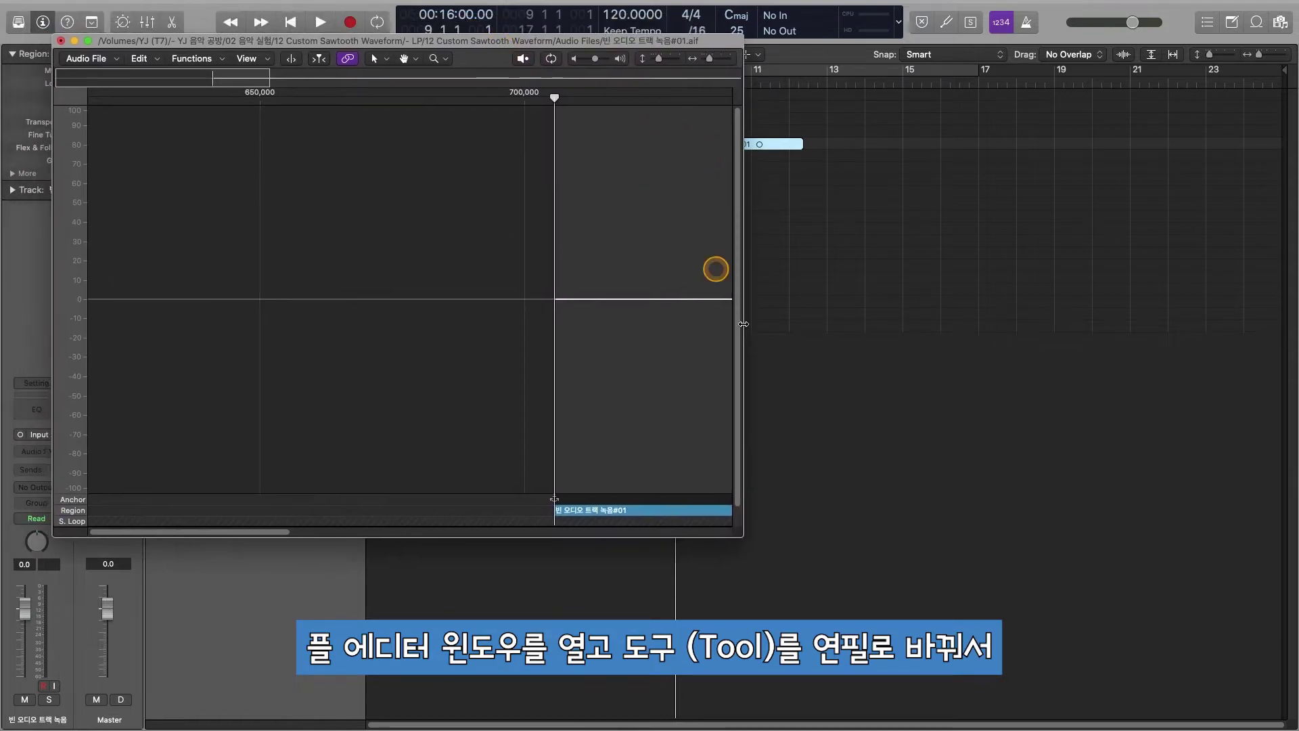
pyautogui.moveTo(733, 531); pyautogui.dragTo(748, 539)
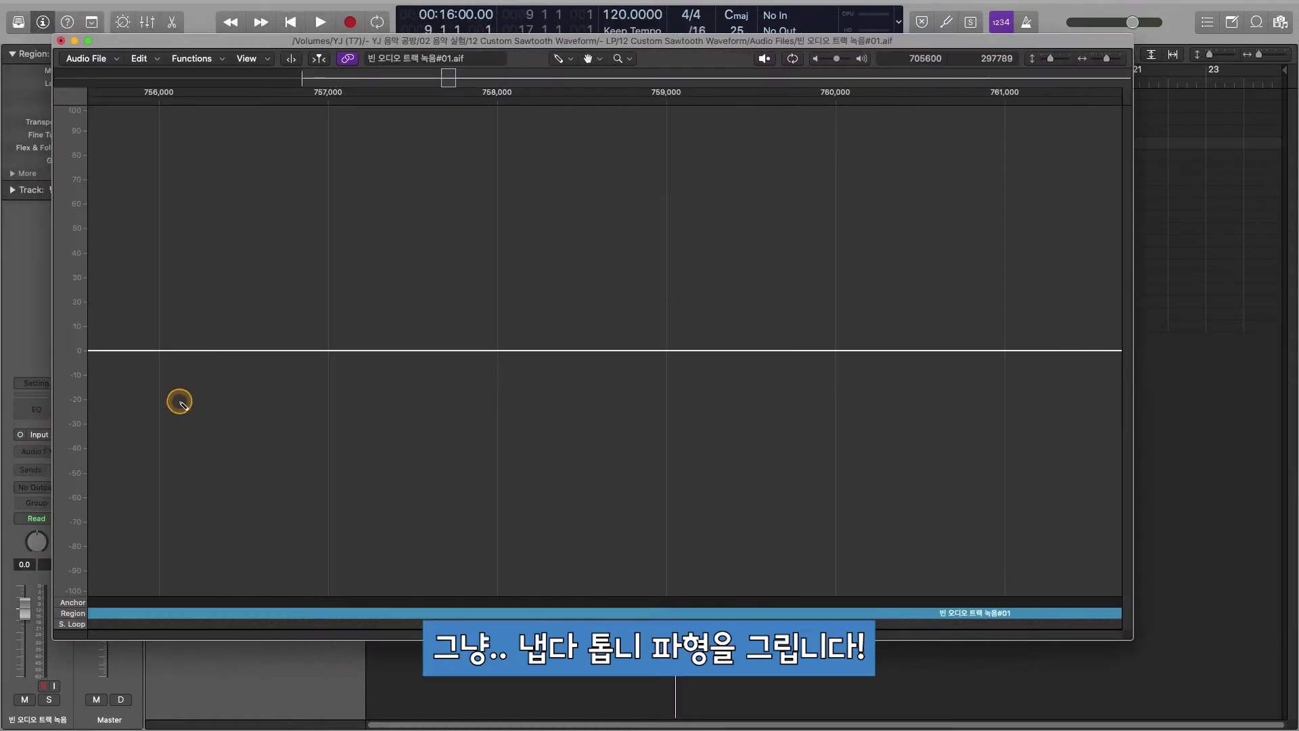
pyautogui.moveTo(179, 401)
pyautogui.mouseDown()
pyautogui.moveTo(377, 215)
pyautogui.moveTo(349, 438)
pyautogui.moveTo(554, 242)
pyautogui.moveTo(545, 430)
pyautogui.moveTo(726, 242)
pyautogui.moveTo(717, 434)
pyautogui.moveTo(890, 253)
pyautogui.mouseUp()
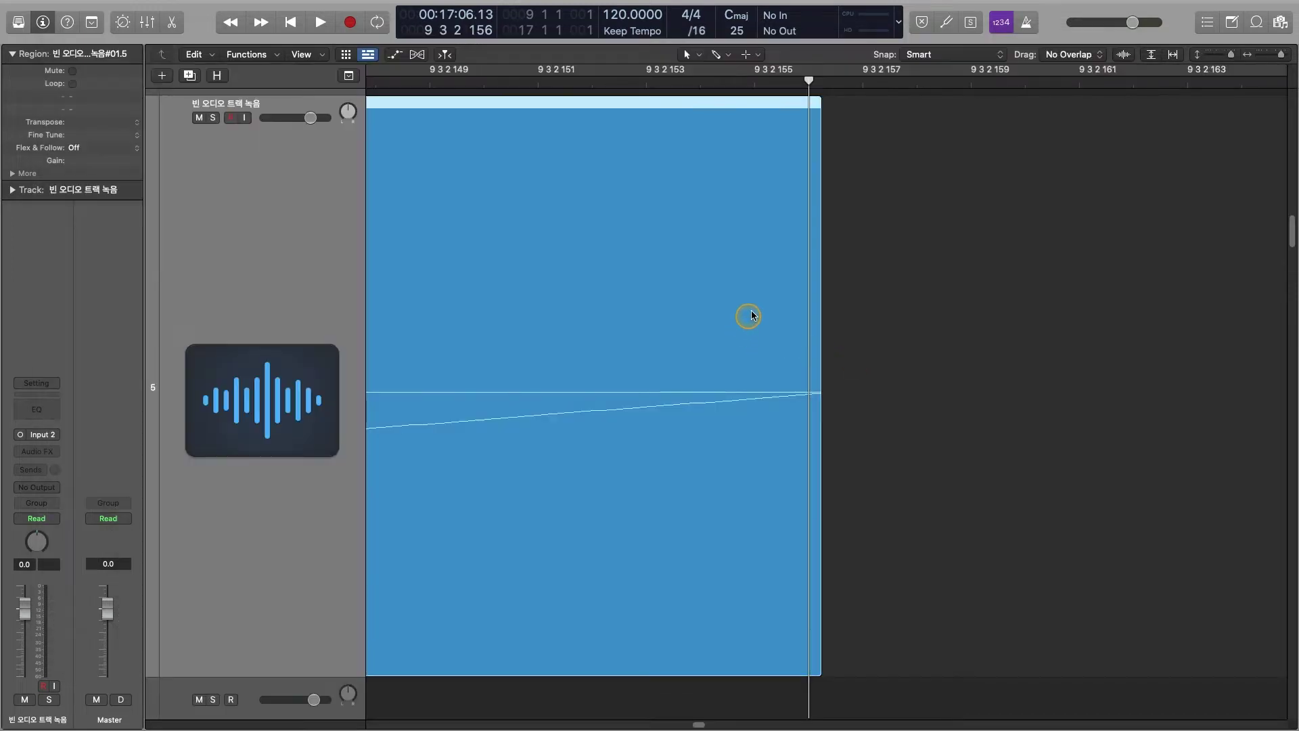
# Bounce the two-cycle sawtooth region in place to a new track as "삐뚤빼뚤 Sawtooth", with the source muted.
pyautogui.press('super+Left')
pyautogui.press('super+Left')
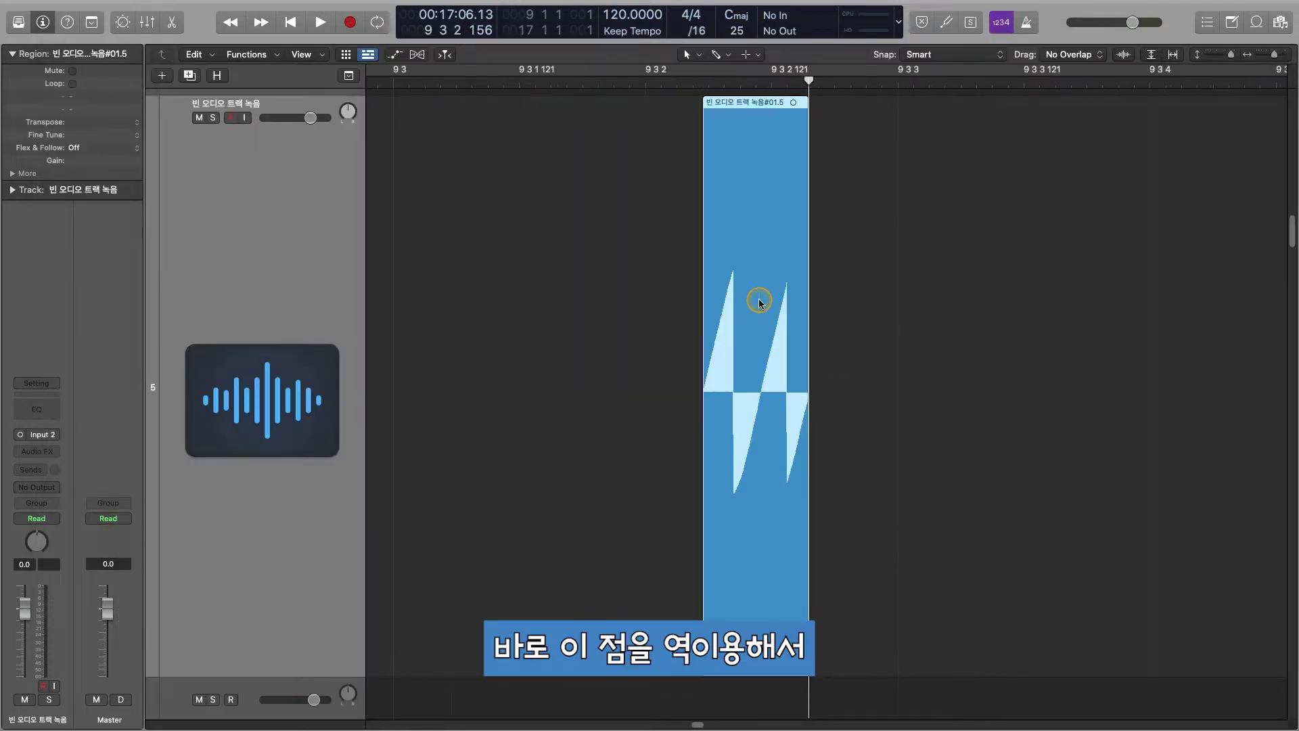
pyautogui.press('super+Up')
pyautogui.press('super+Left')
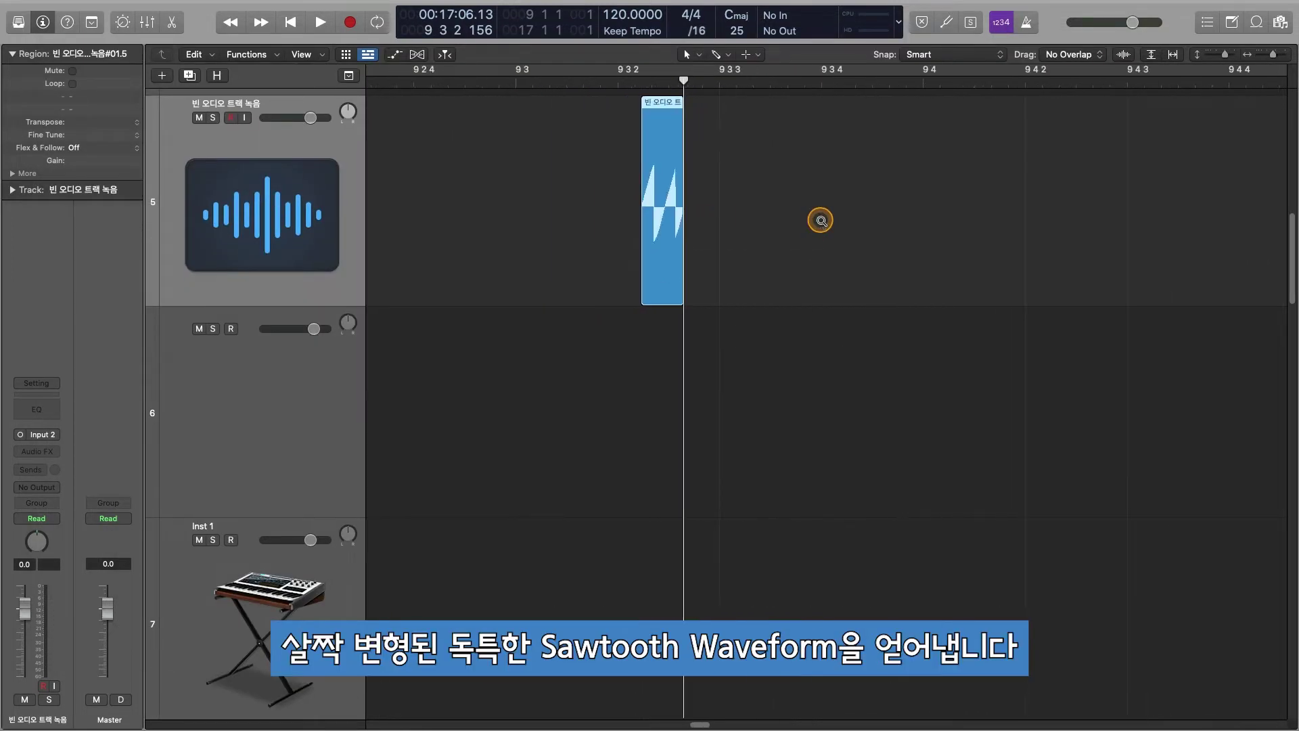
pyautogui.hscroll(2, 820, 219)
pyautogui.click(532, 219)
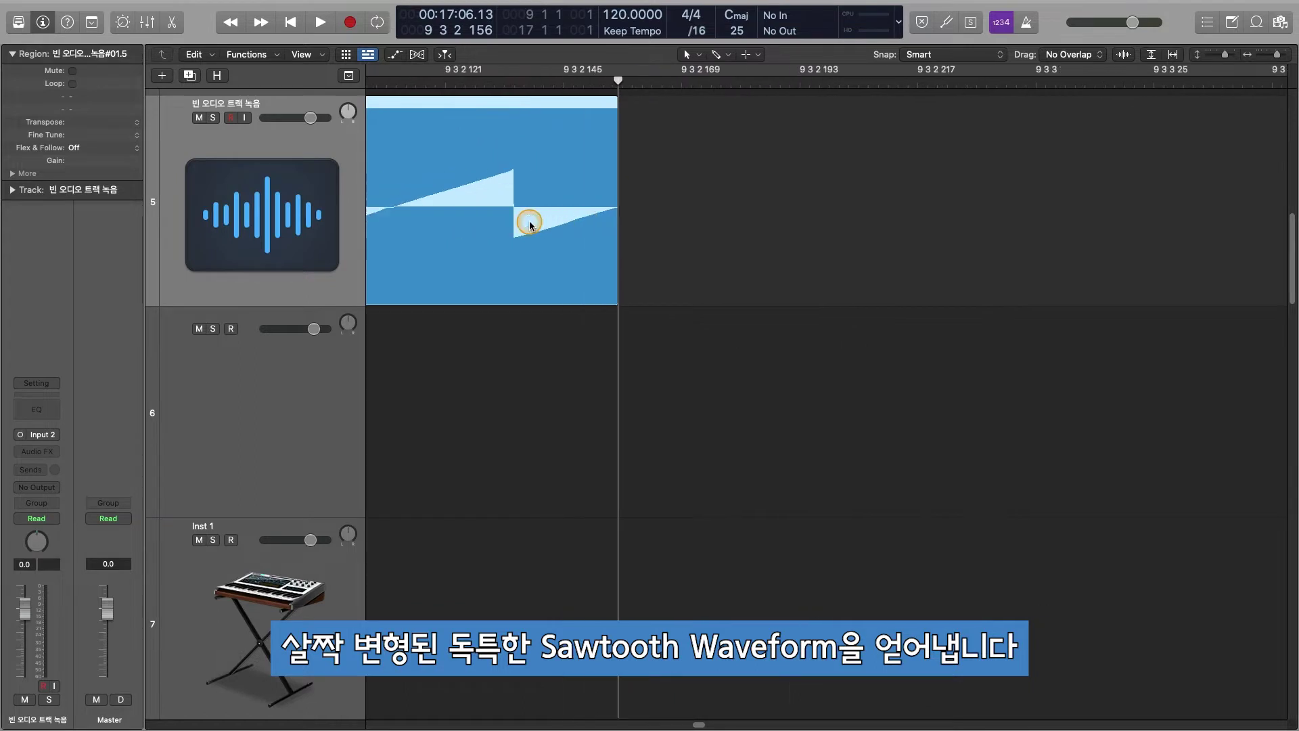
pyautogui.keyDown('ctrl'); pyautogui.keyDown('alt'); pyautogui.click(530, 225); pyautogui.keyUp('alt'); pyautogui.keyUp('ctrl')
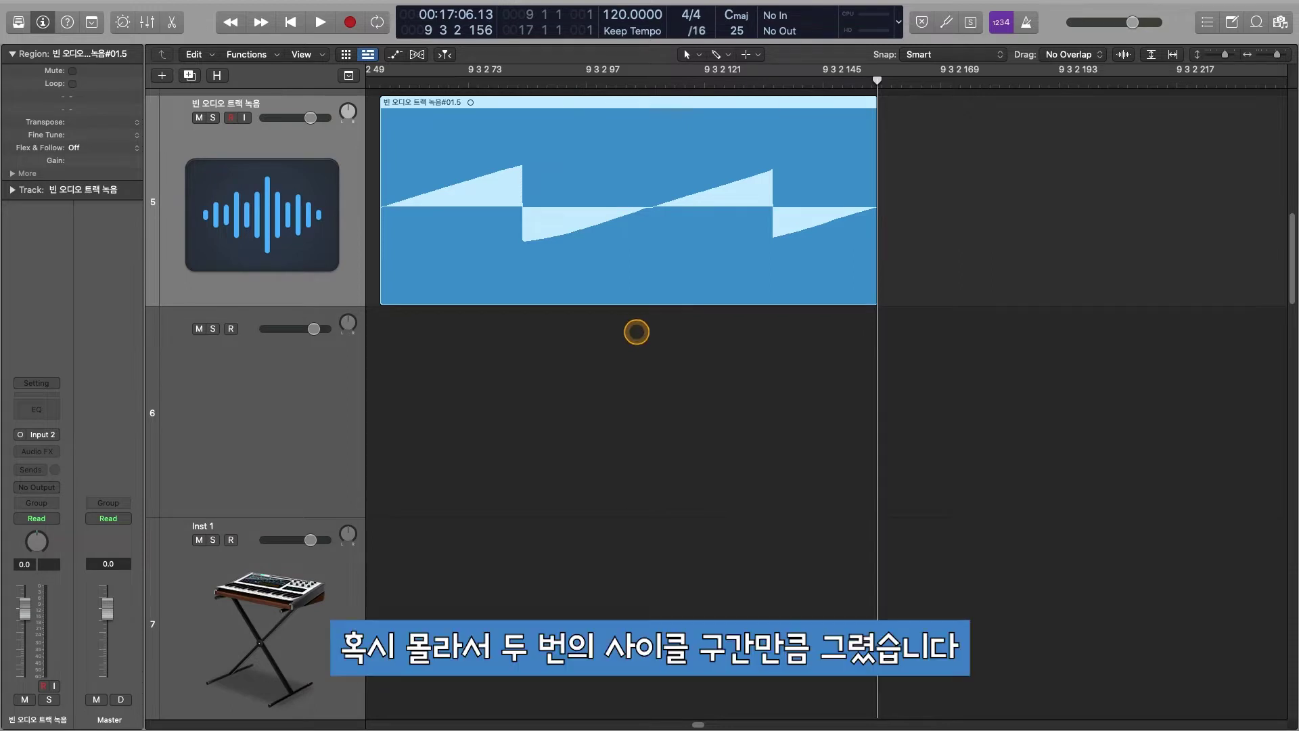
pyautogui.hotkey('ctrl', 'b')
pyautogui.write('ㅂ')
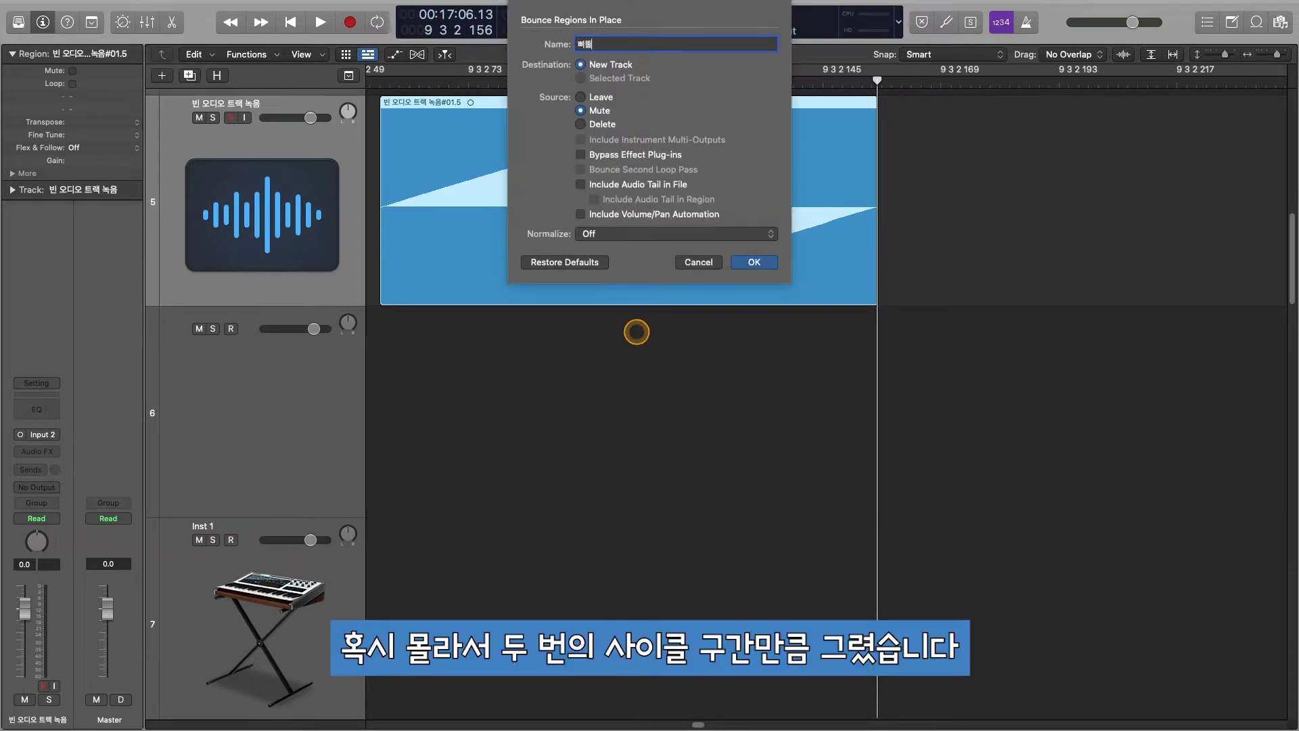
pyautogui.write('뚤삐뚜')
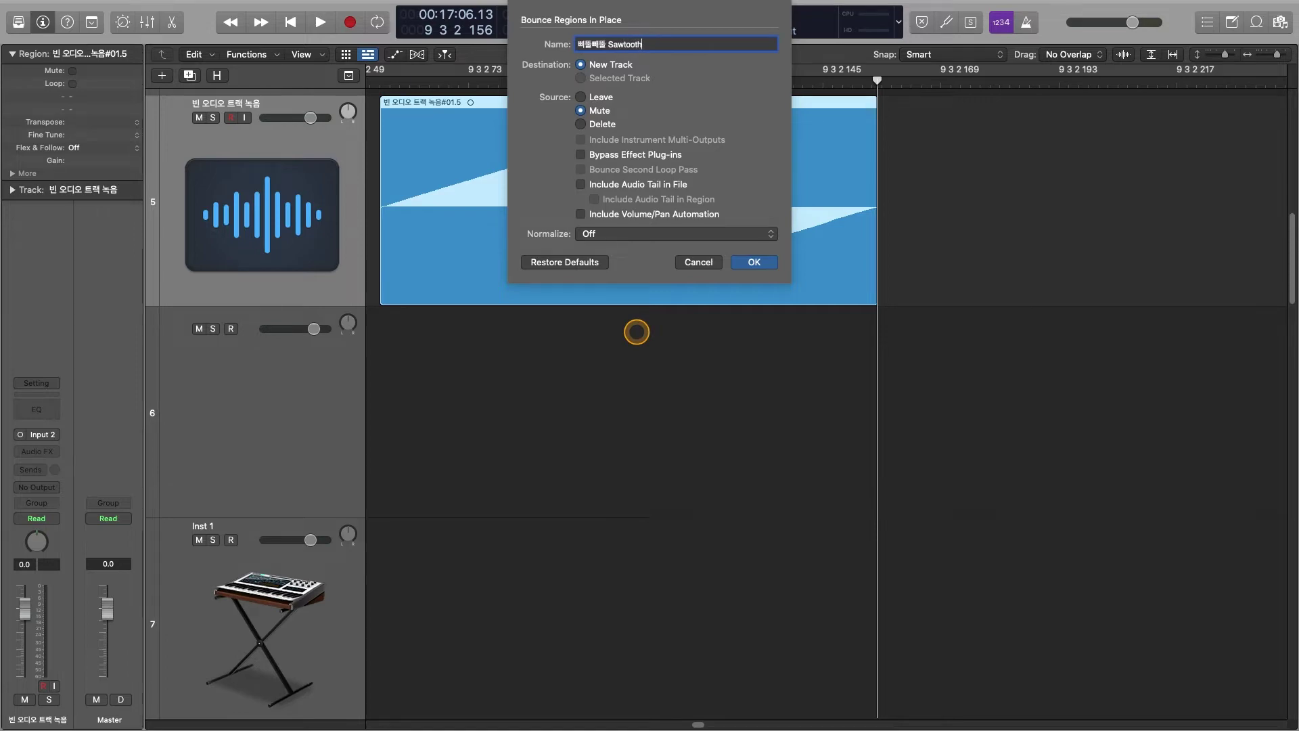
pyautogui.press('Return')
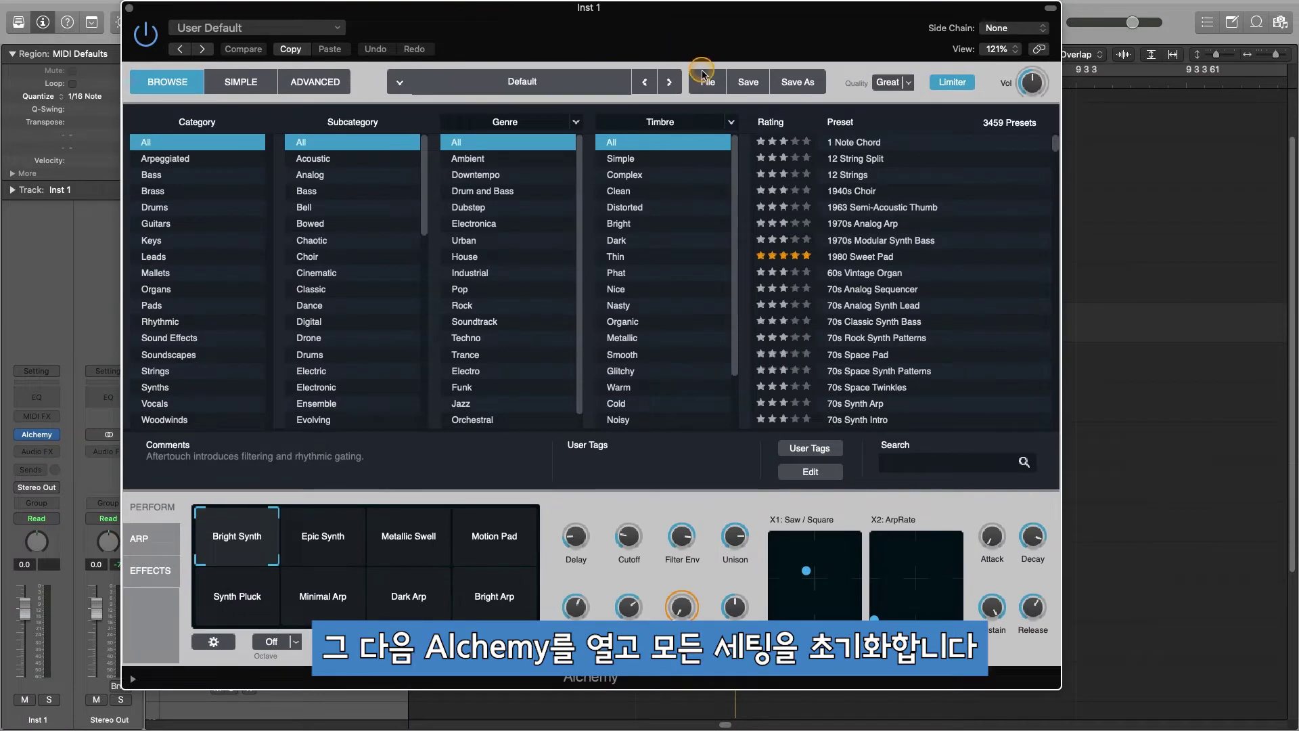
# Initialize the Alchemy preset and import the 삐뚤빼뚤 Sawtooth region into source A in Sampler mode.
pyautogui.click(703, 75)
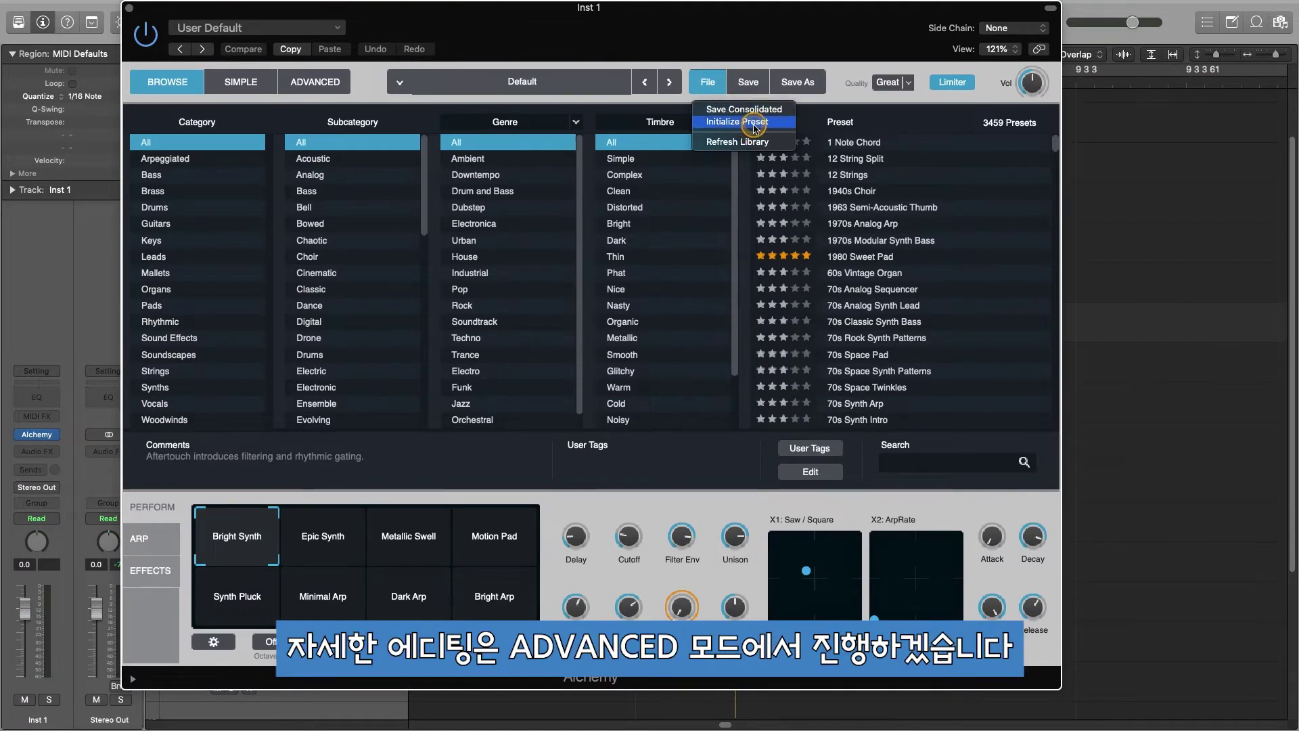
pyautogui.click(752, 123)
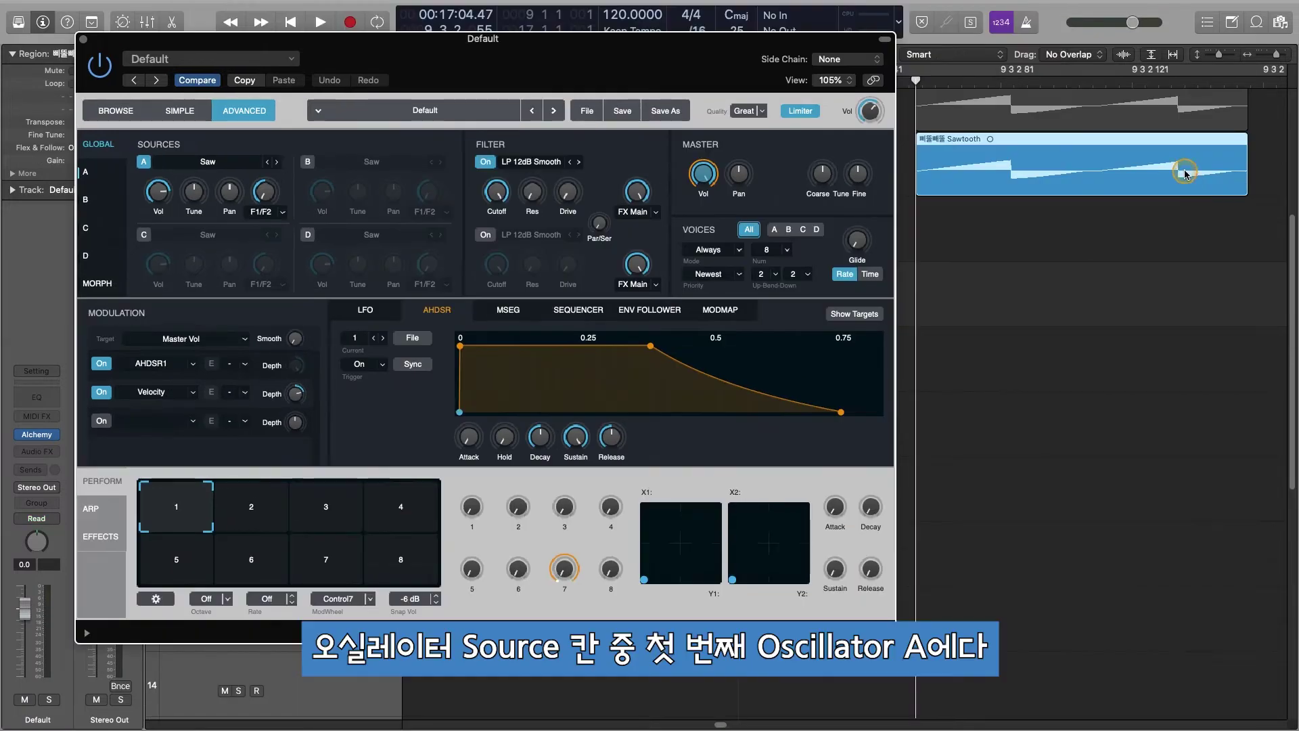
pyautogui.moveTo(1187, 171); pyautogui.dragTo(250, 207)
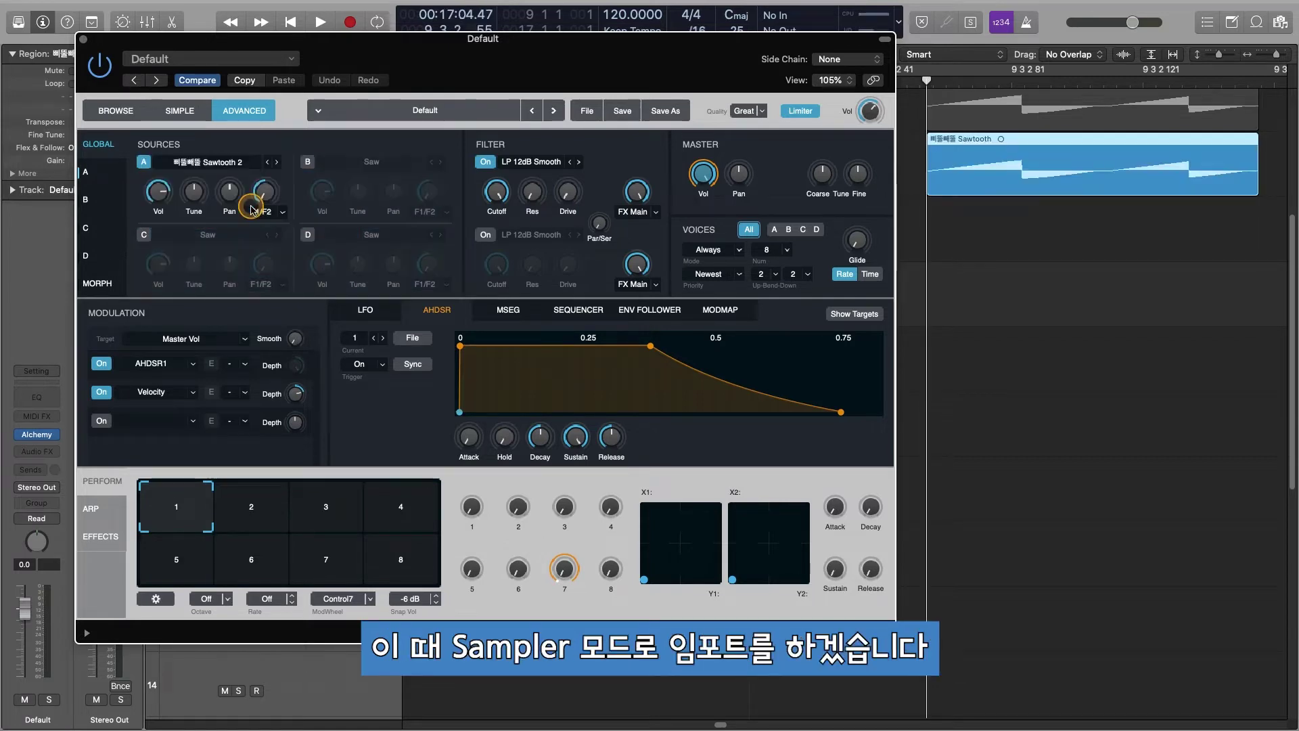
# Open source A's sample editor and move the sample end marker to the end of the first sawtooth cycle.
pyautogui.click(102, 174)
pyautogui.click(349, 148)
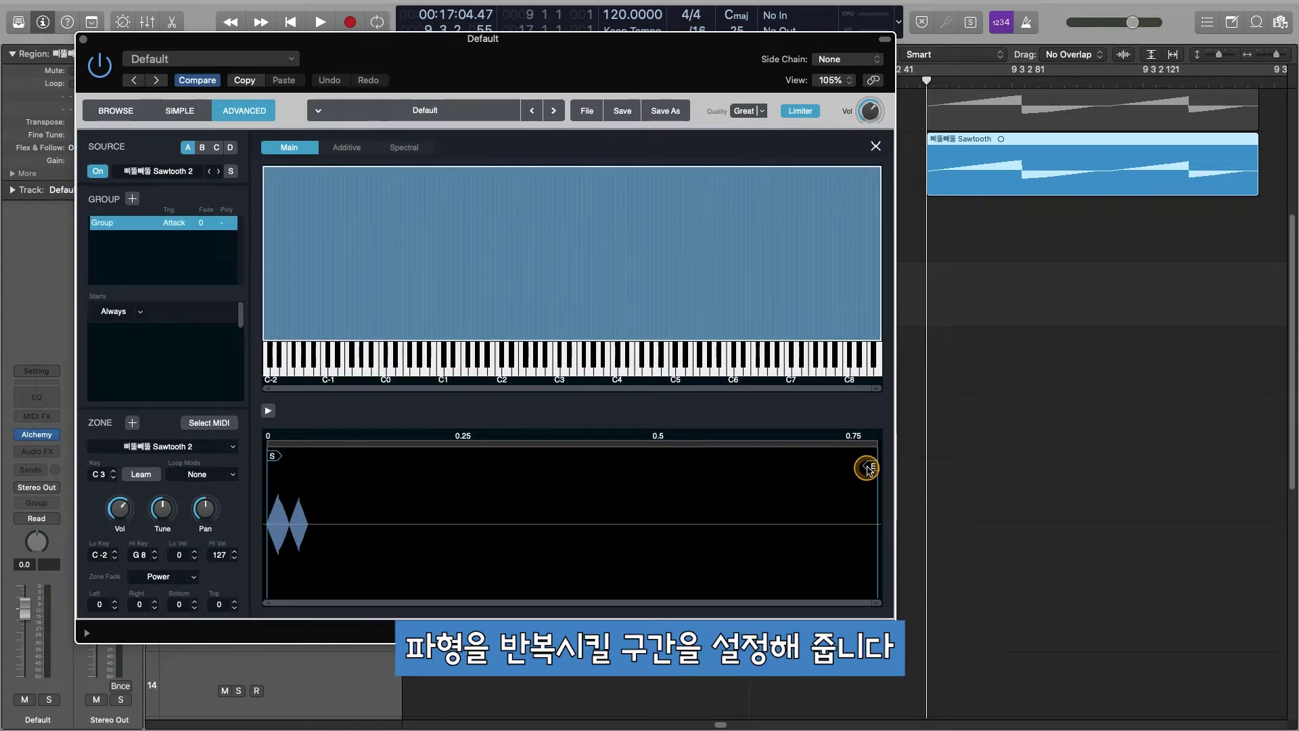
pyautogui.moveTo(868, 469); pyautogui.dragTo(302, 468)
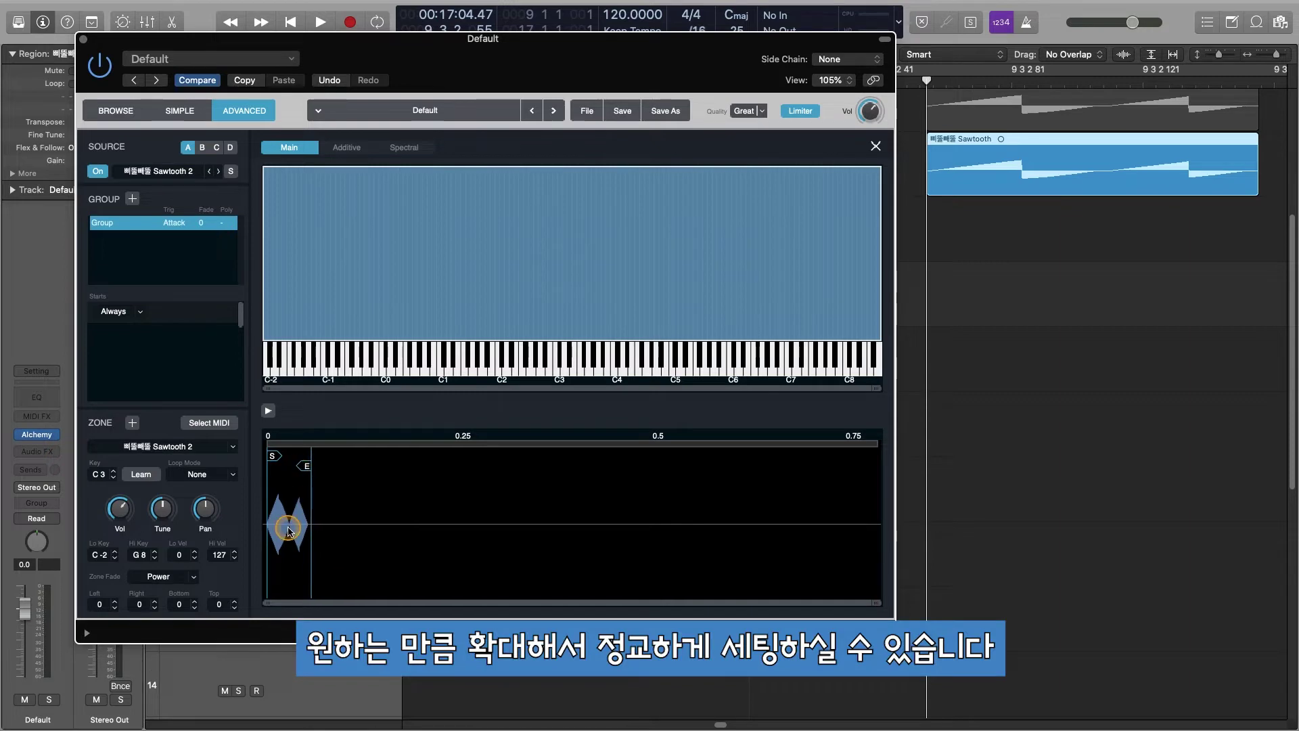
pyautogui.scroll(10, 288, 531)
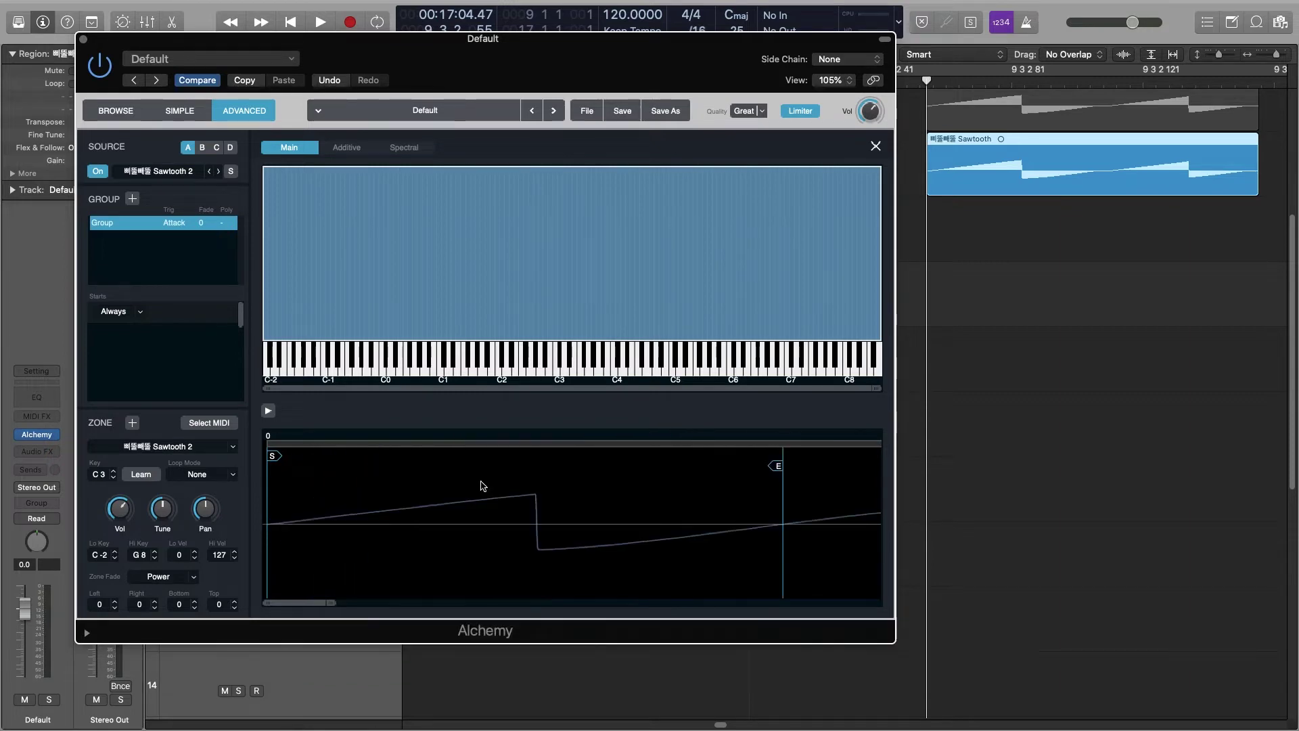
pyautogui.click(632, 483)
# Set the sample zone's Loop Mode to Continuous and enable Loop XFade.
pyautogui.click(218, 477)
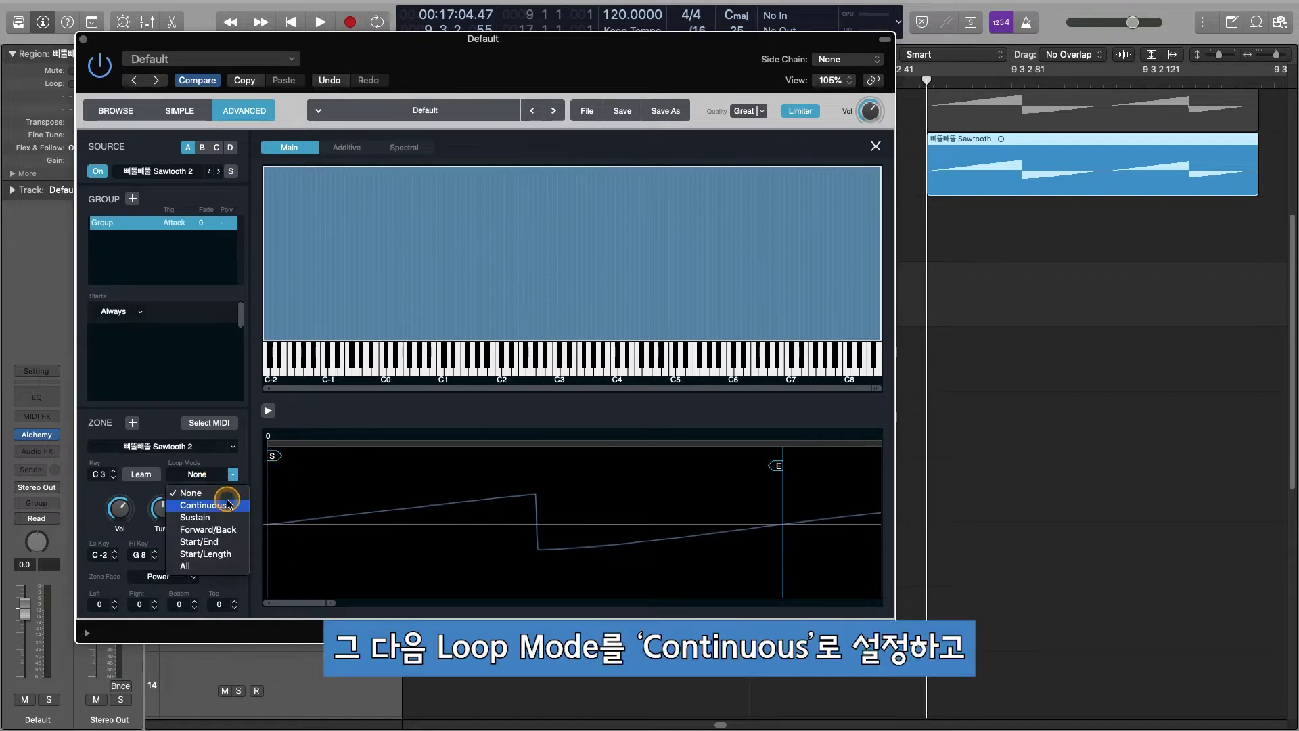
pyautogui.click(226, 505)
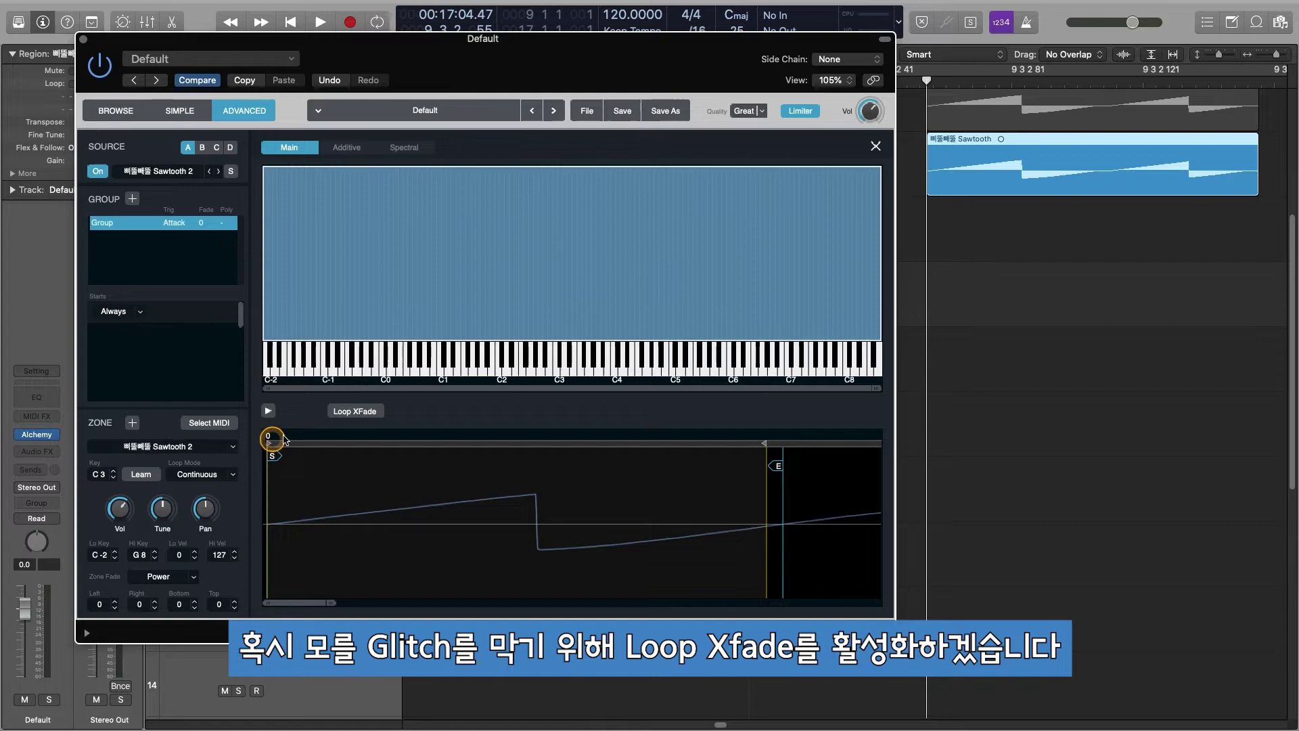
pyautogui.click(357, 411)
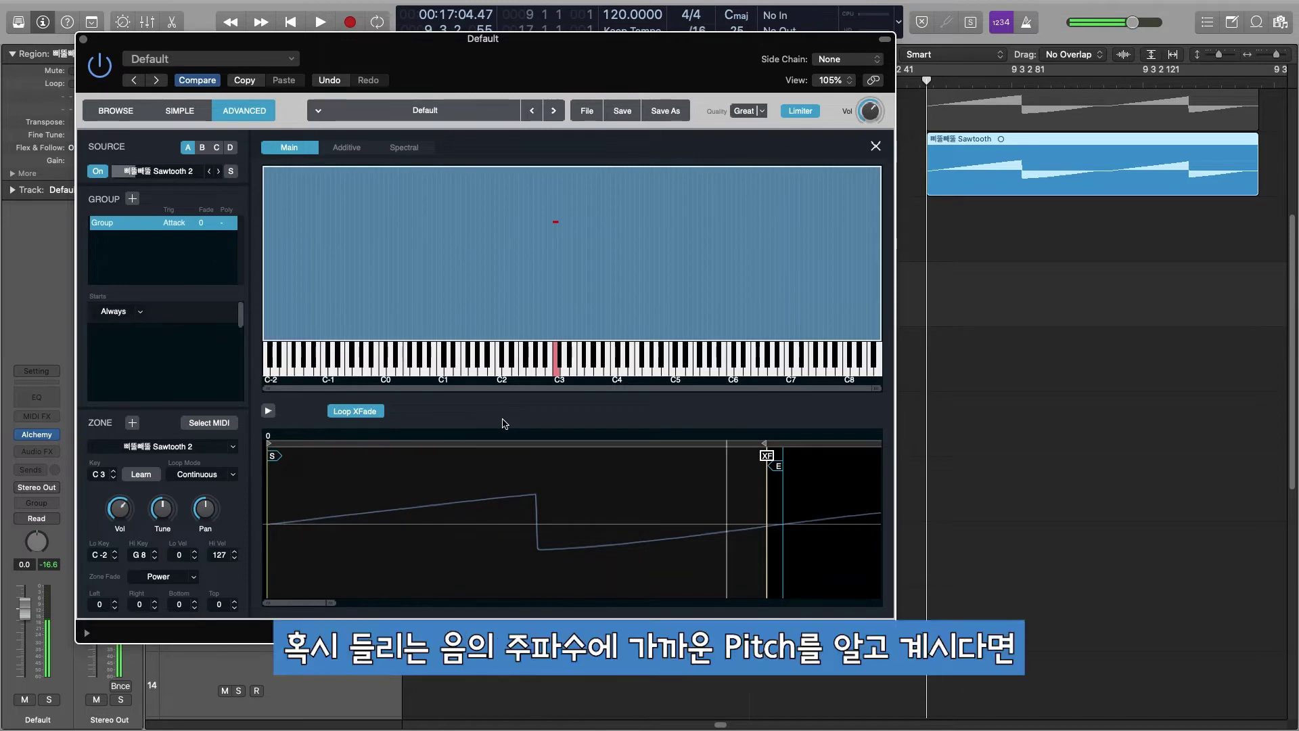
# Set the sample zone's root key to D1 with Learn.
pyautogui.click(507, 421)
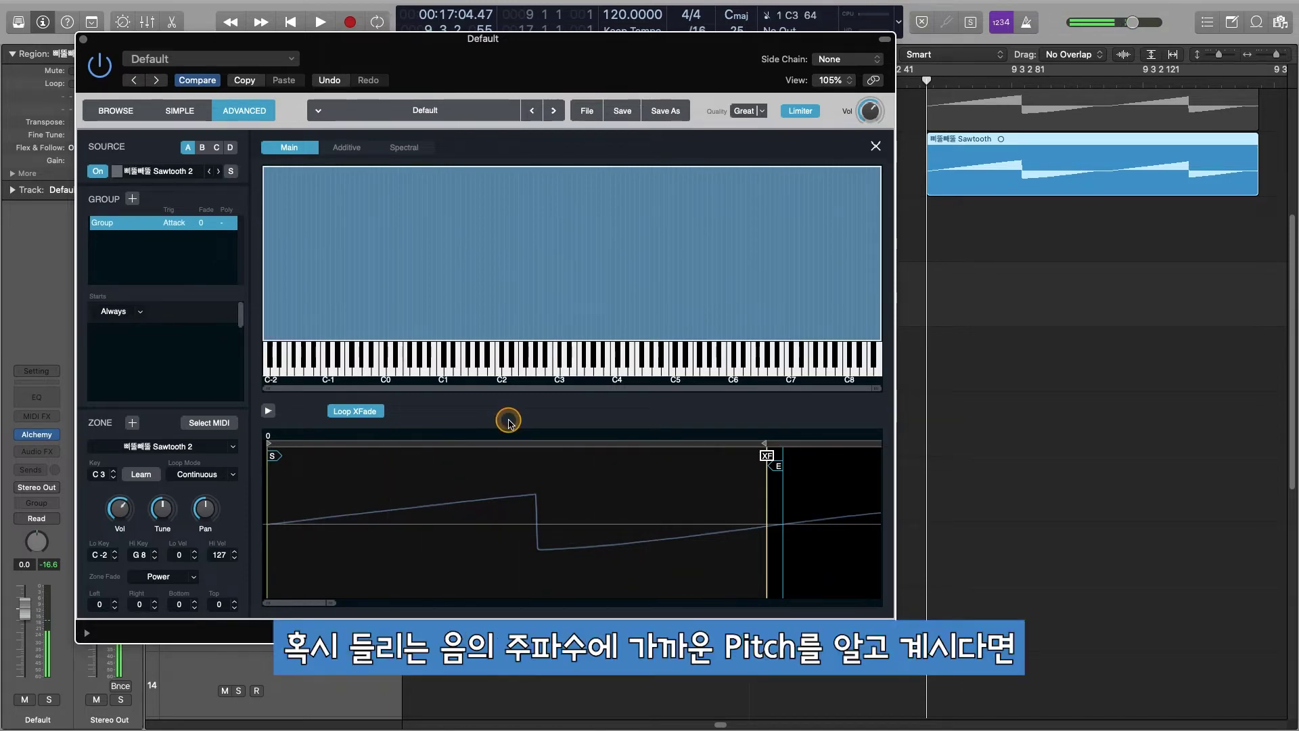
pyautogui.click(141, 477)
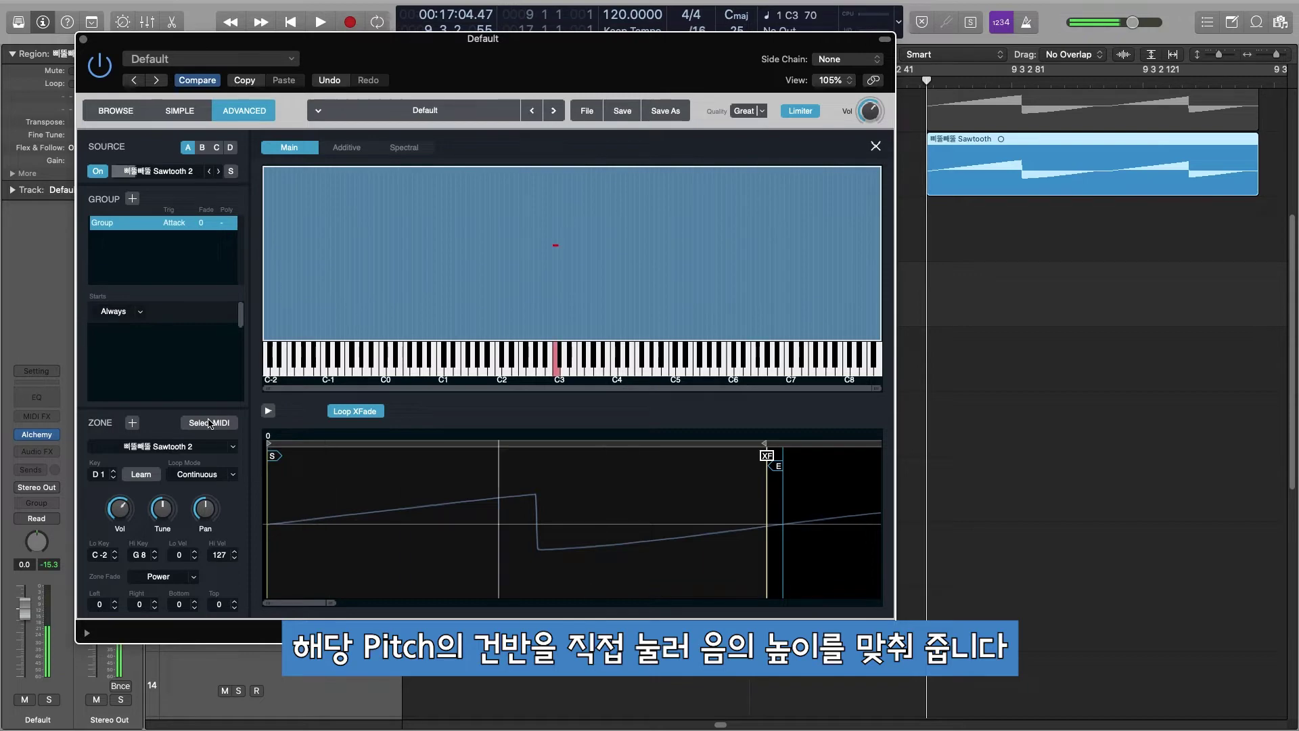
pyautogui.click(215, 424)
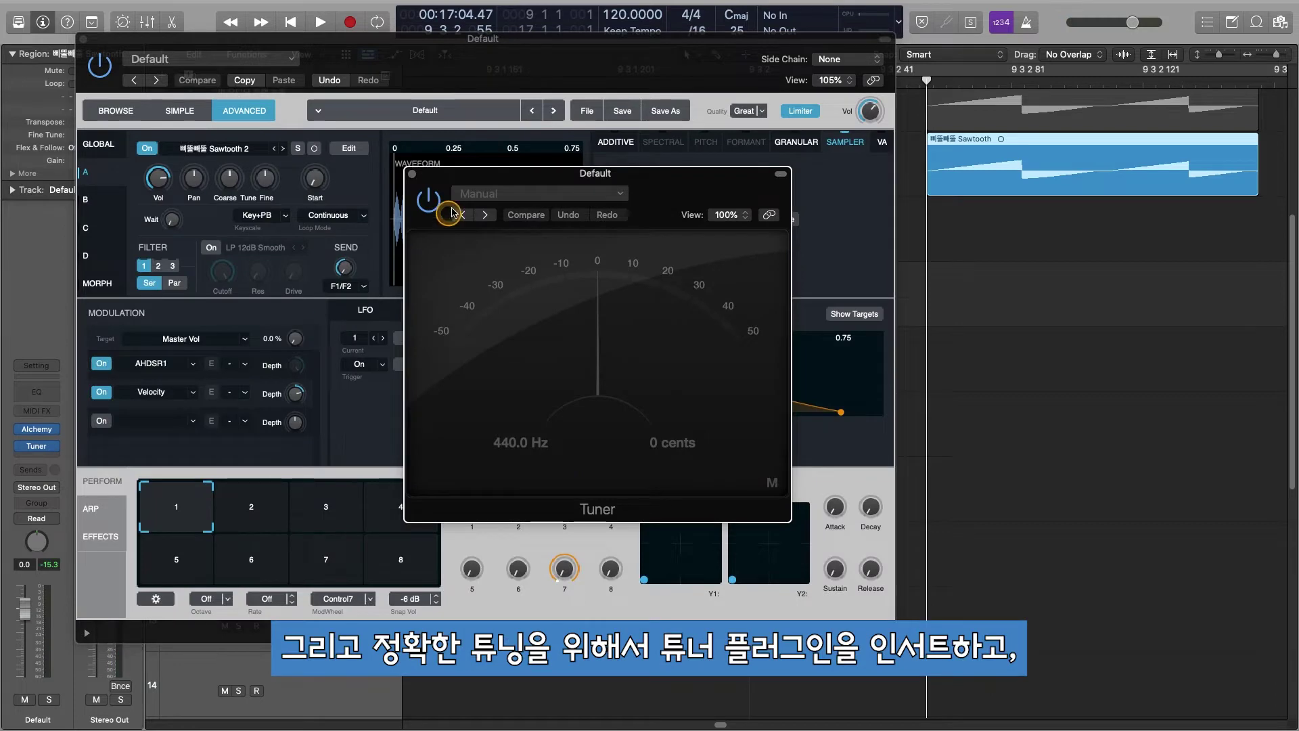
# Place the Tuner beside the Alchemy window and set source A's fine tune to 42 cents.
pyautogui.moveTo(485, 175); pyautogui.dragTo(994, 219)
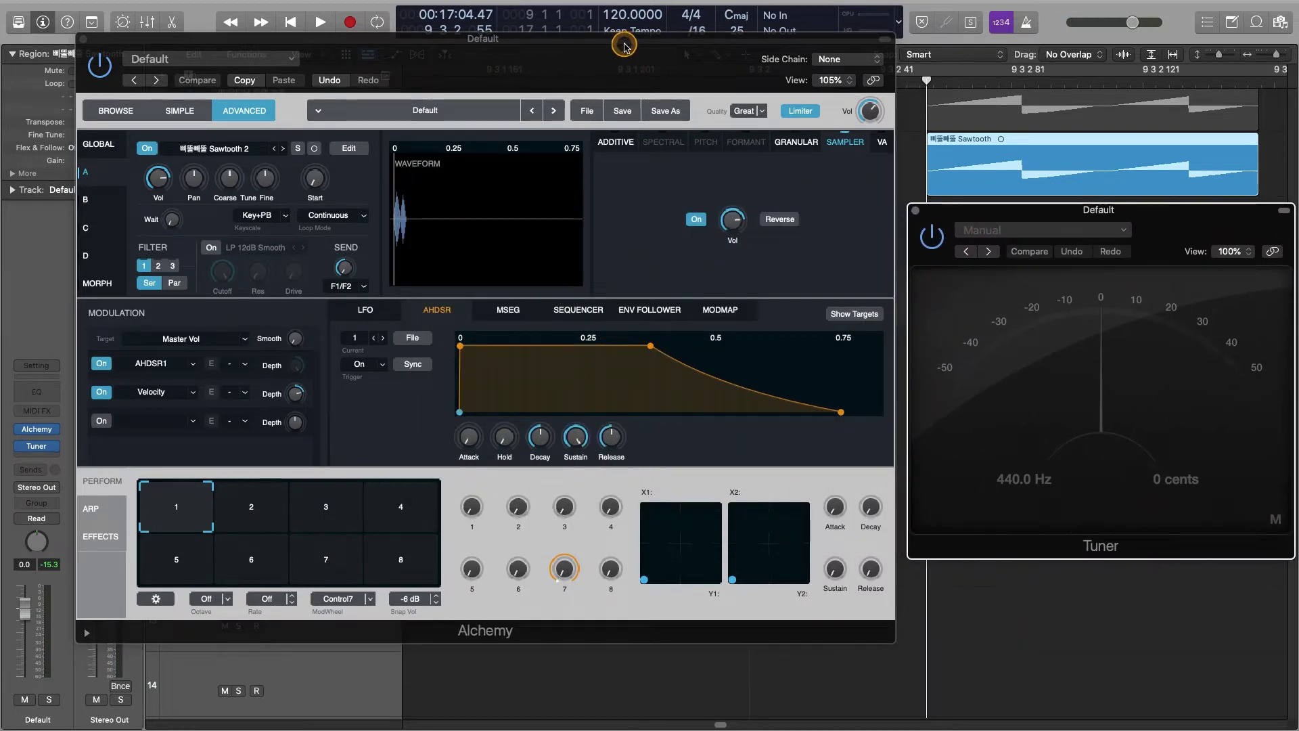
pyautogui.click(624, 45)
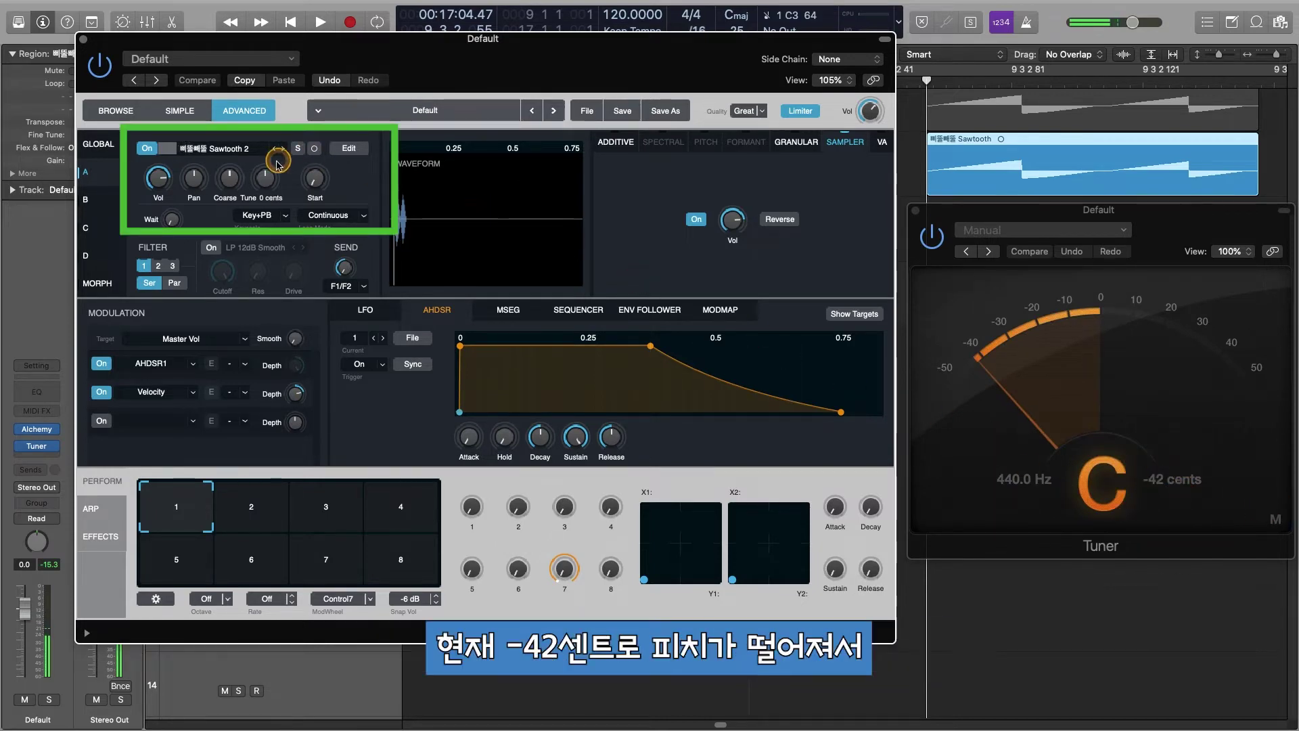
pyautogui.doubleClick(271, 200)
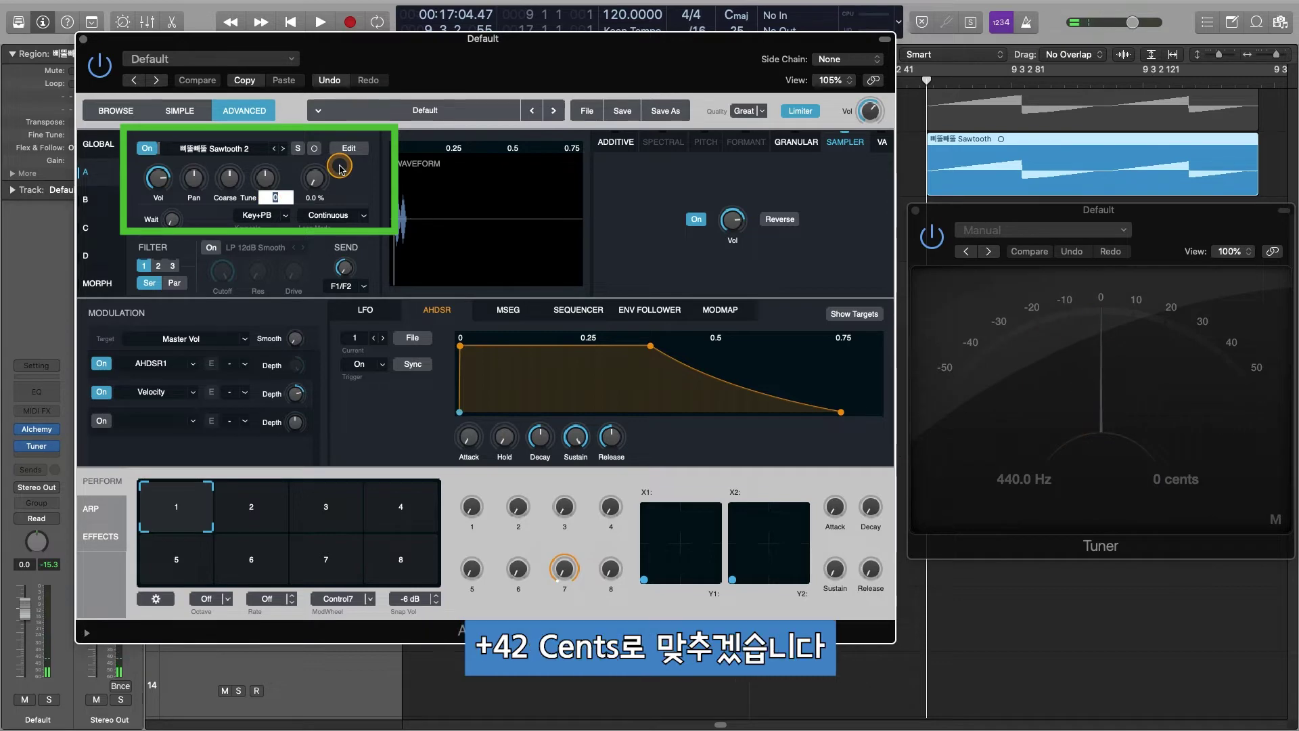
pyautogui.write('42')
pyautogui.press('Return')
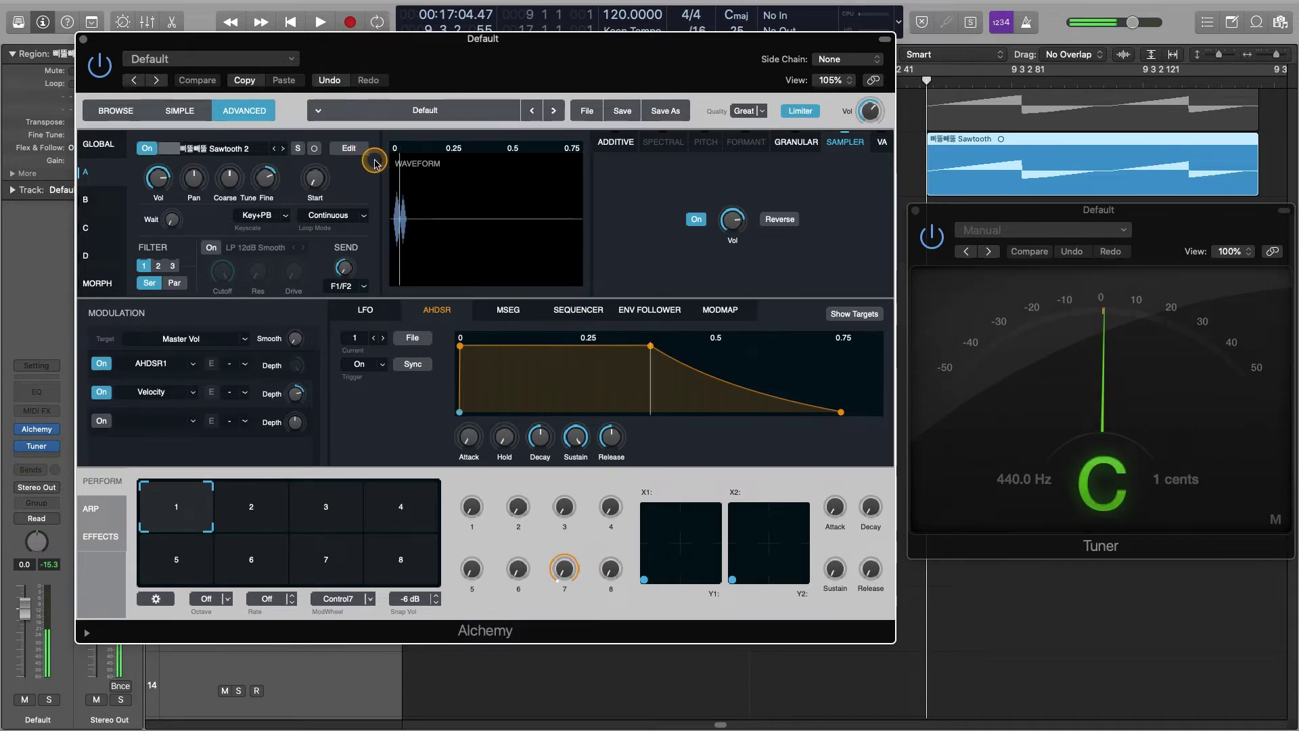
pyautogui.press('a')
# Set source A's coarse tune to 12 semitones.
pyautogui.doubleClick(222, 197)
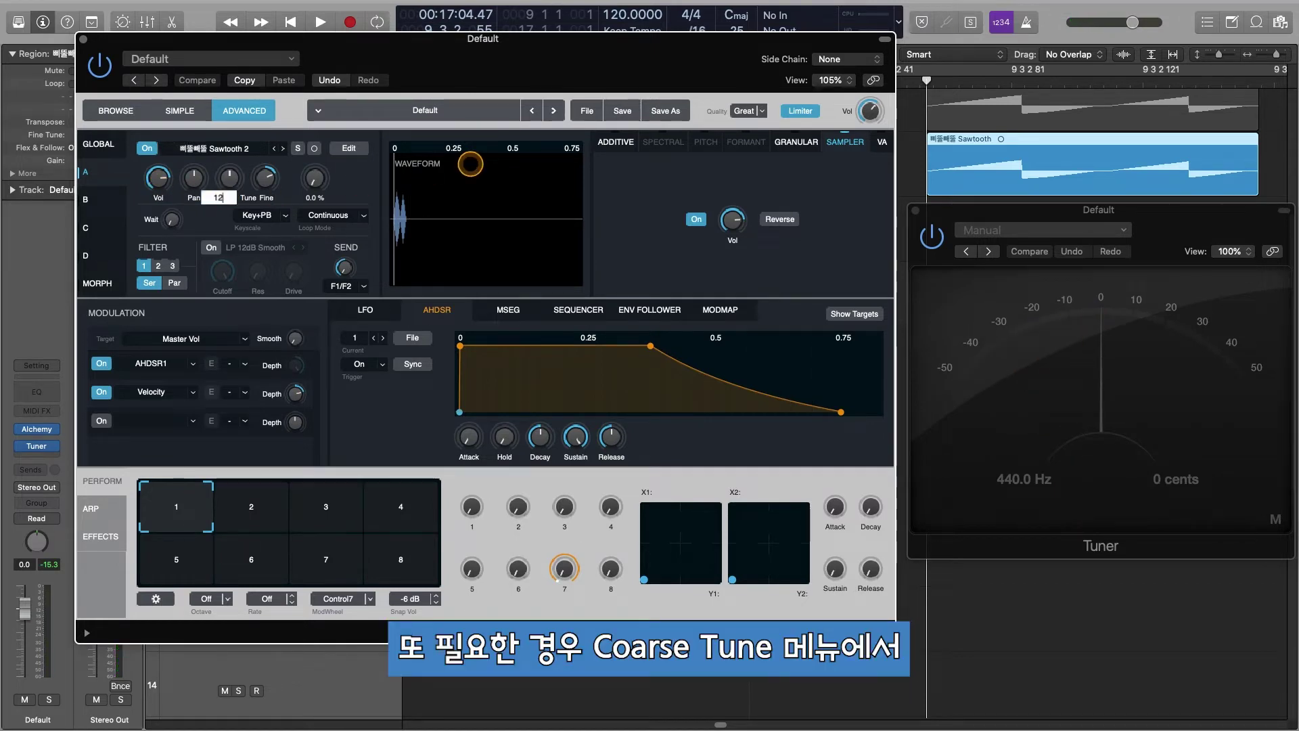
pyautogui.press('Return')
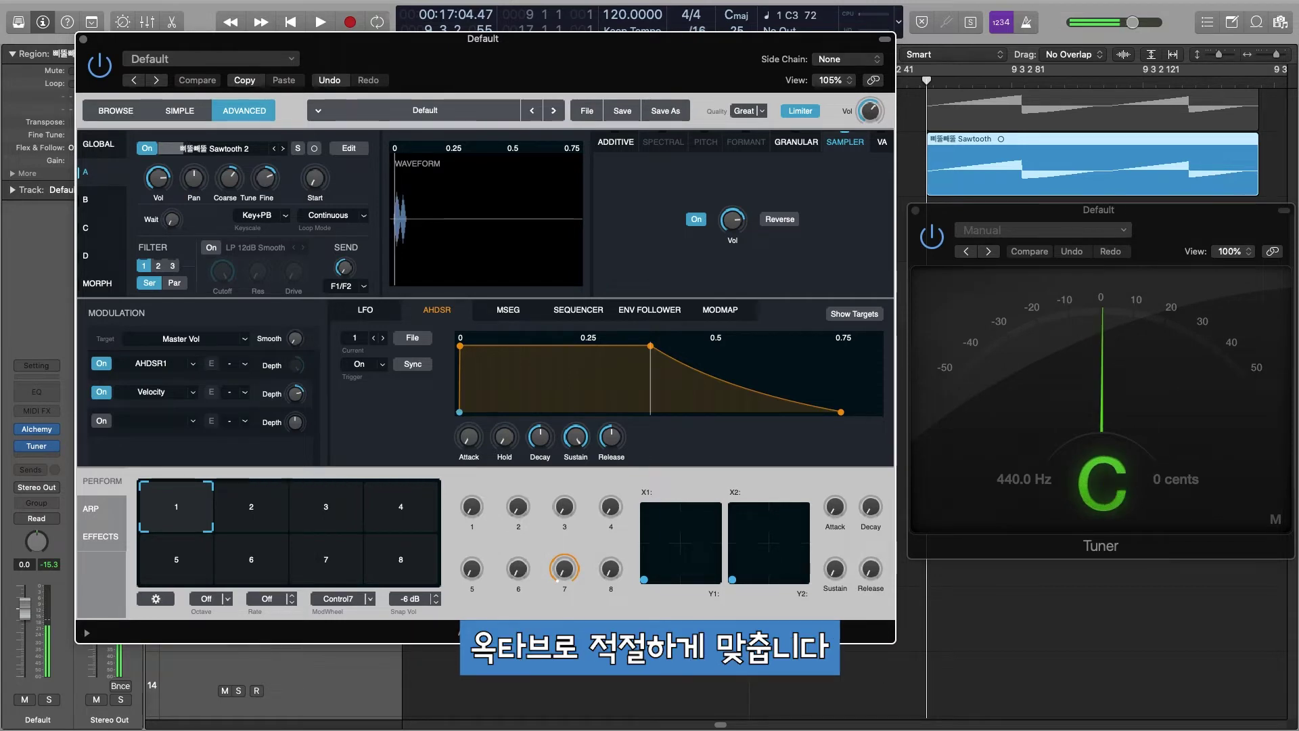
pyautogui.click(416, 209)
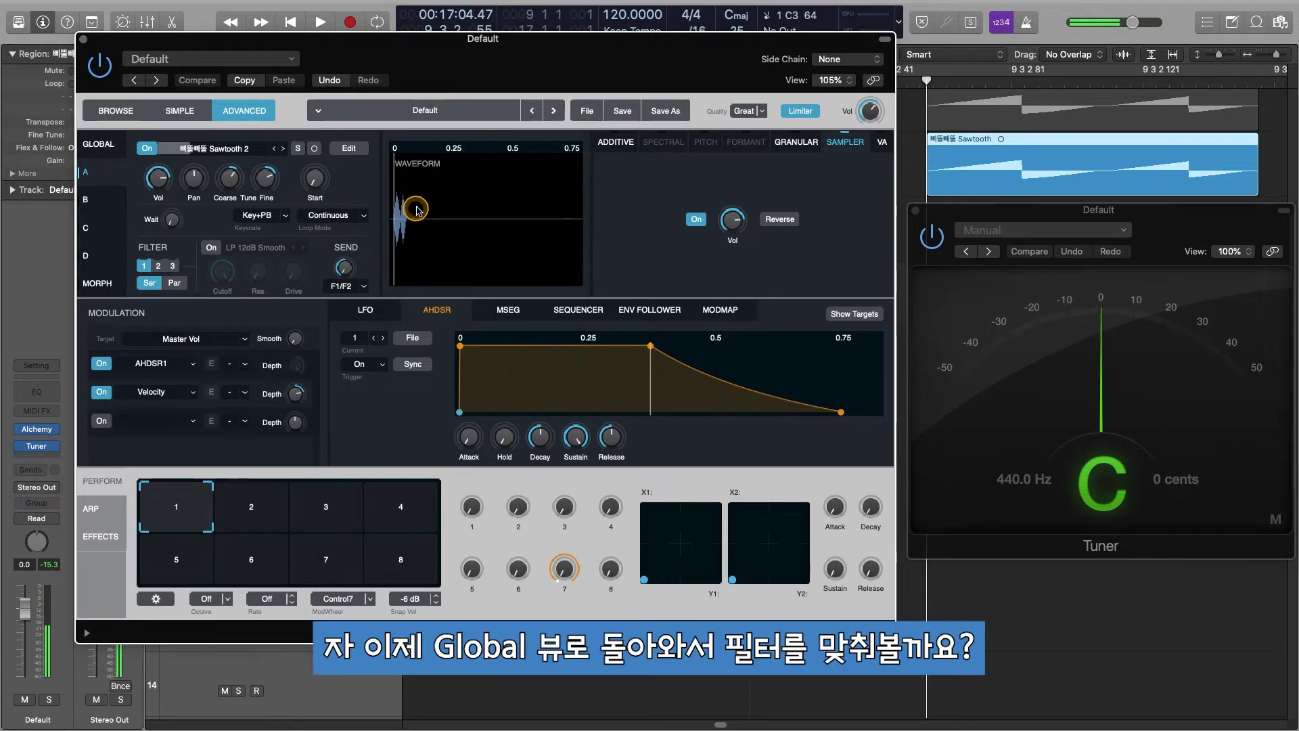
# Return to the Global view and compare the sound with the LP 12dB Smooth filter off and on.
pyautogui.click(98, 144)
pyautogui.click(274, 225)
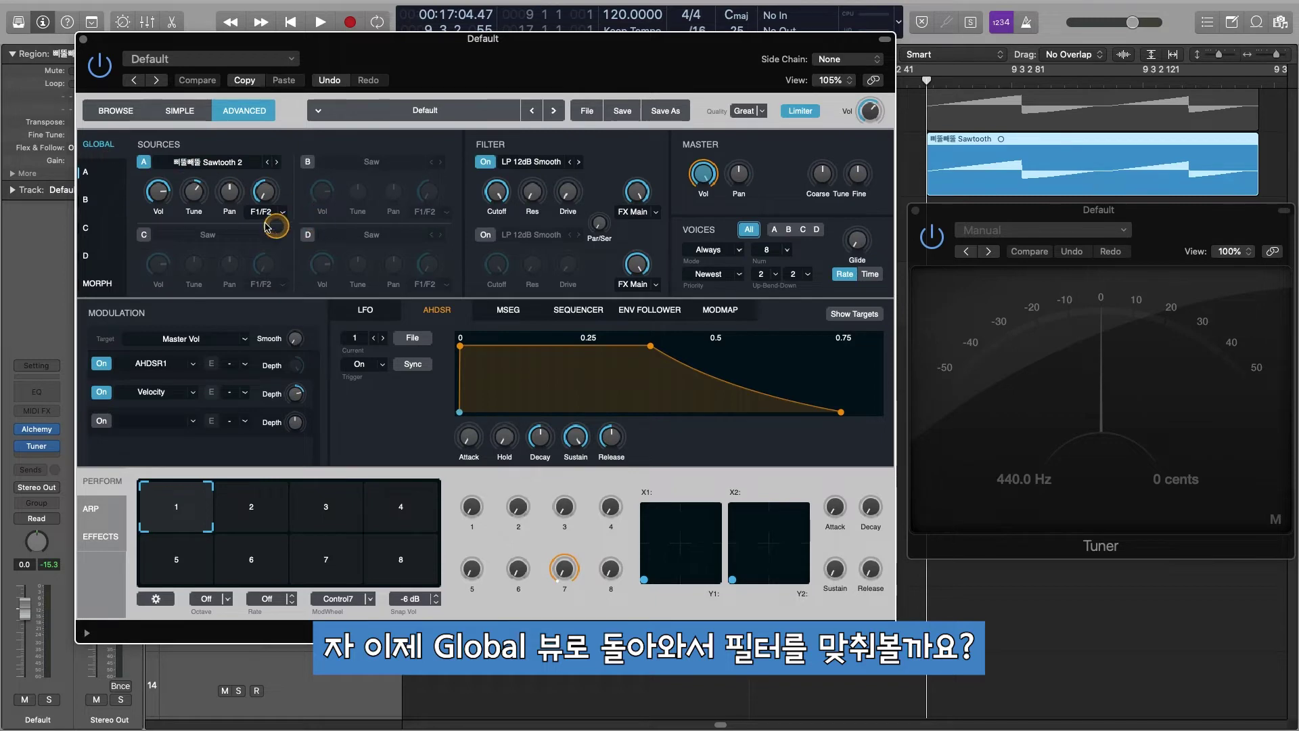
pyautogui.click(485, 163)
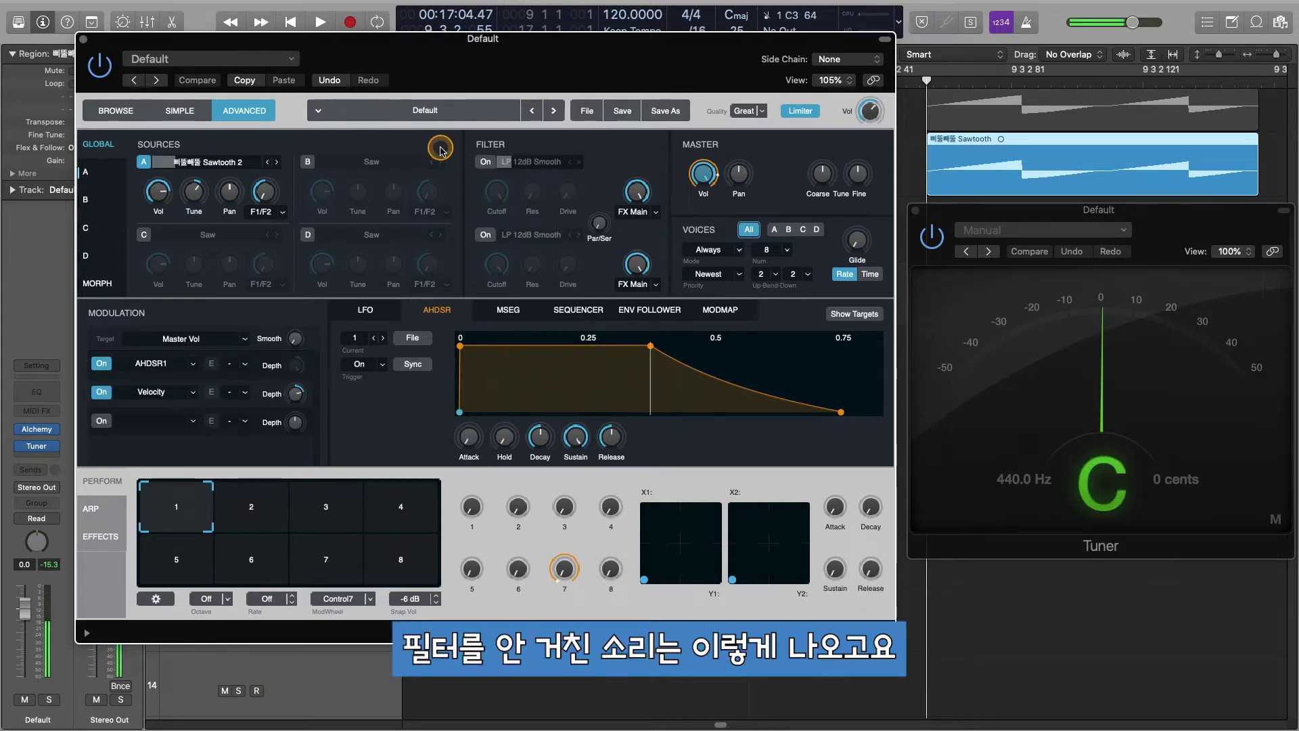
pyautogui.click(485, 162)
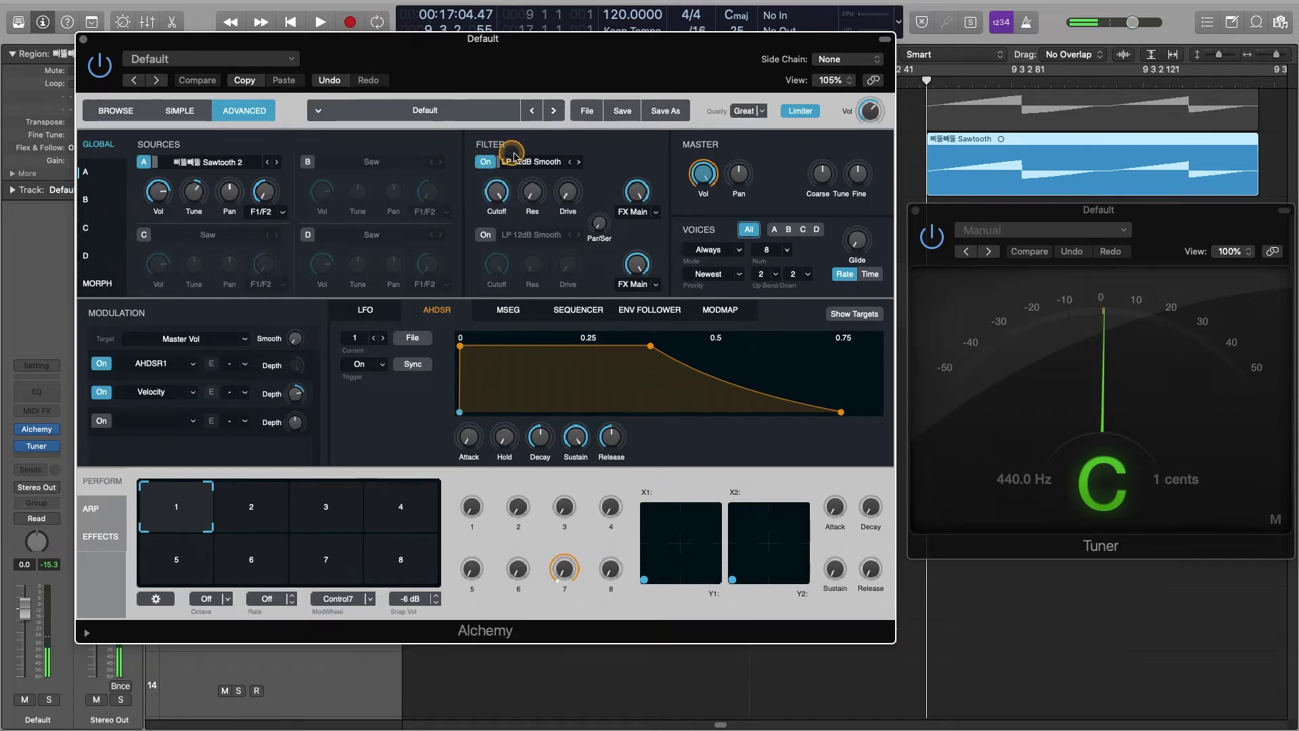
# Change the first global filter to LP 12dB Edgy and set its cutoff to 15000 Hz.
pyautogui.click(541, 165)
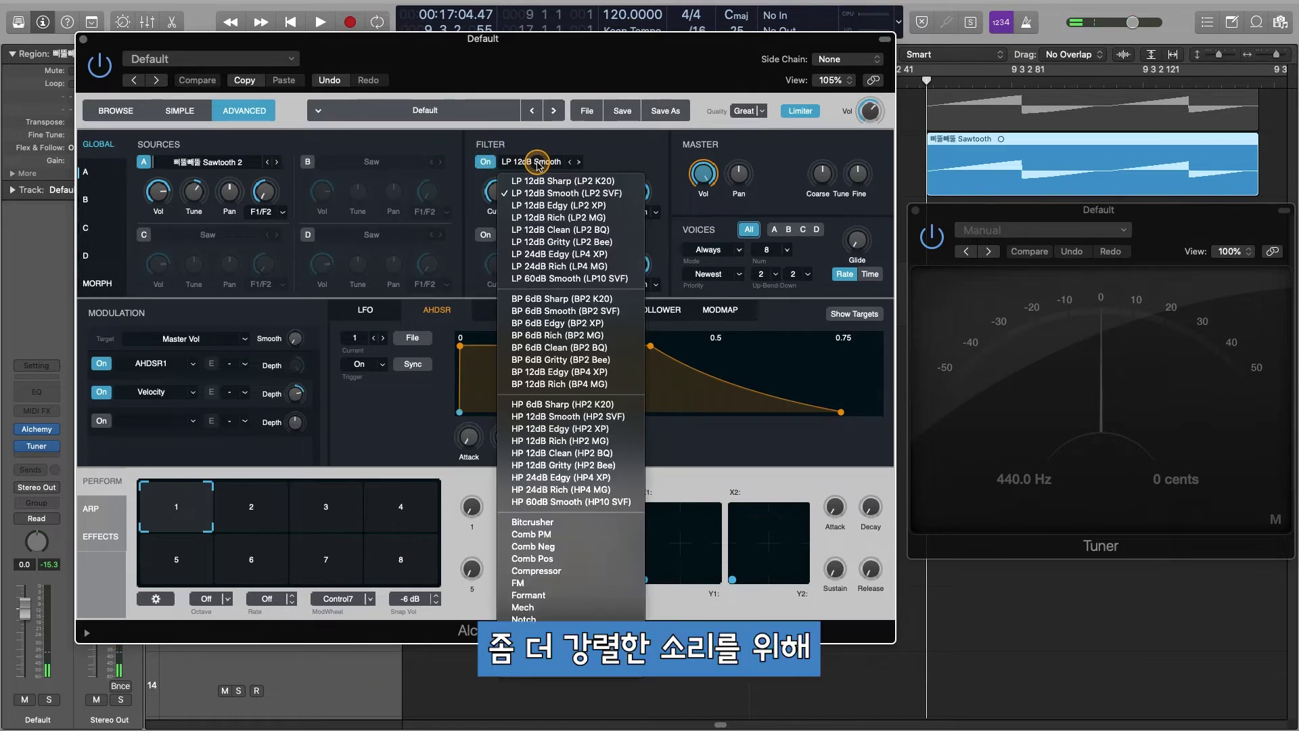
pyautogui.click(579, 211)
pyautogui.doubleClick(496, 198)
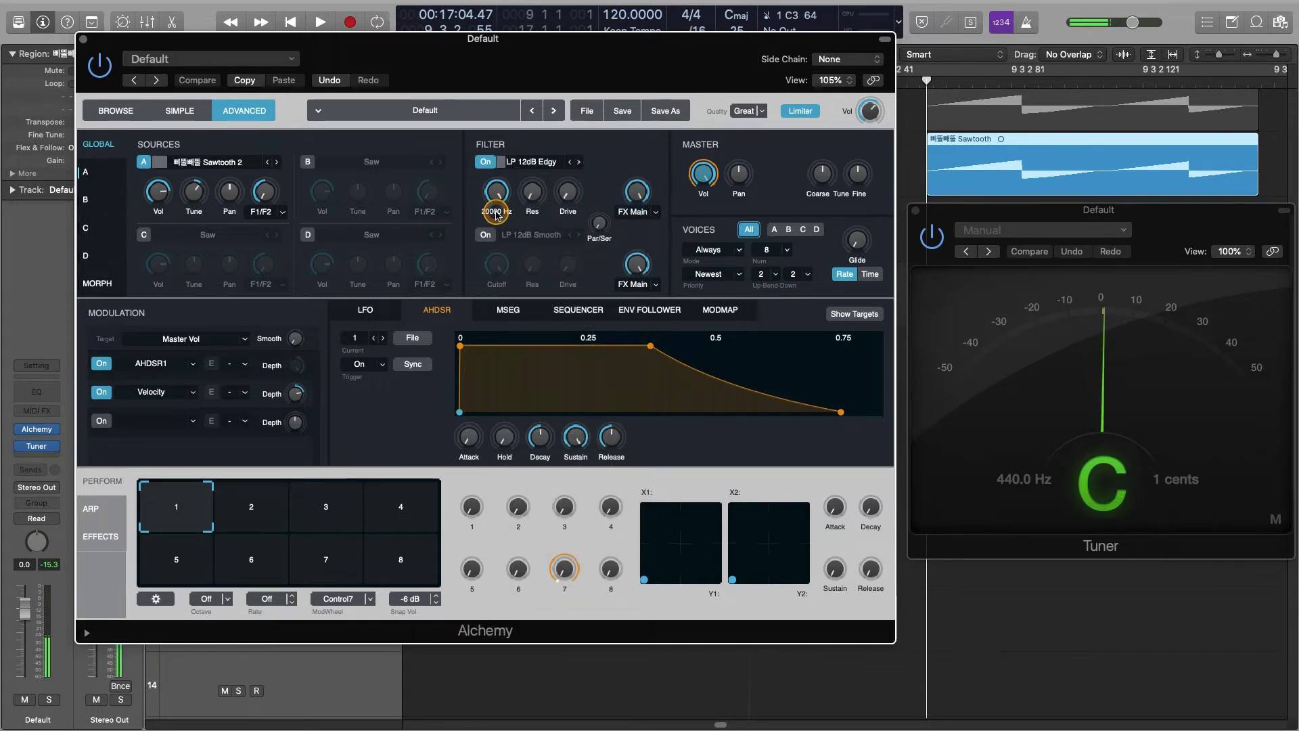
pyautogui.write('15000')
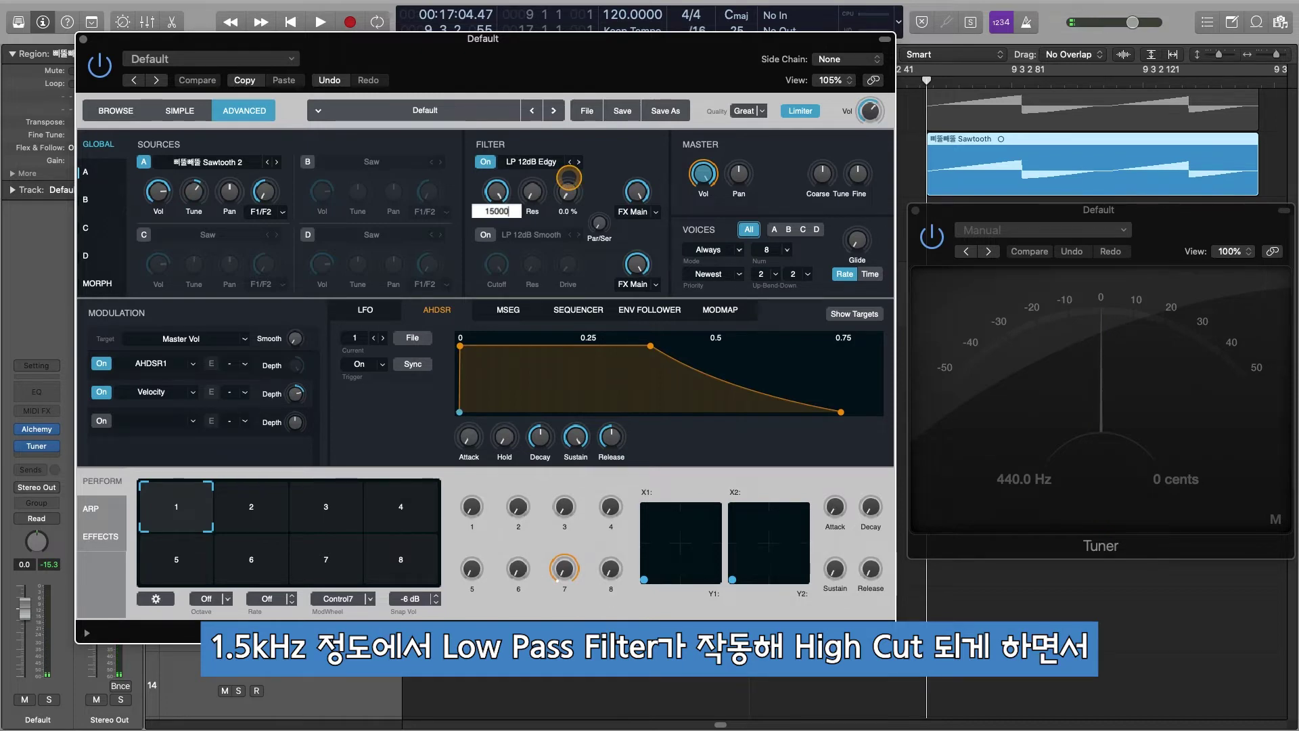
pyautogui.press('Return')
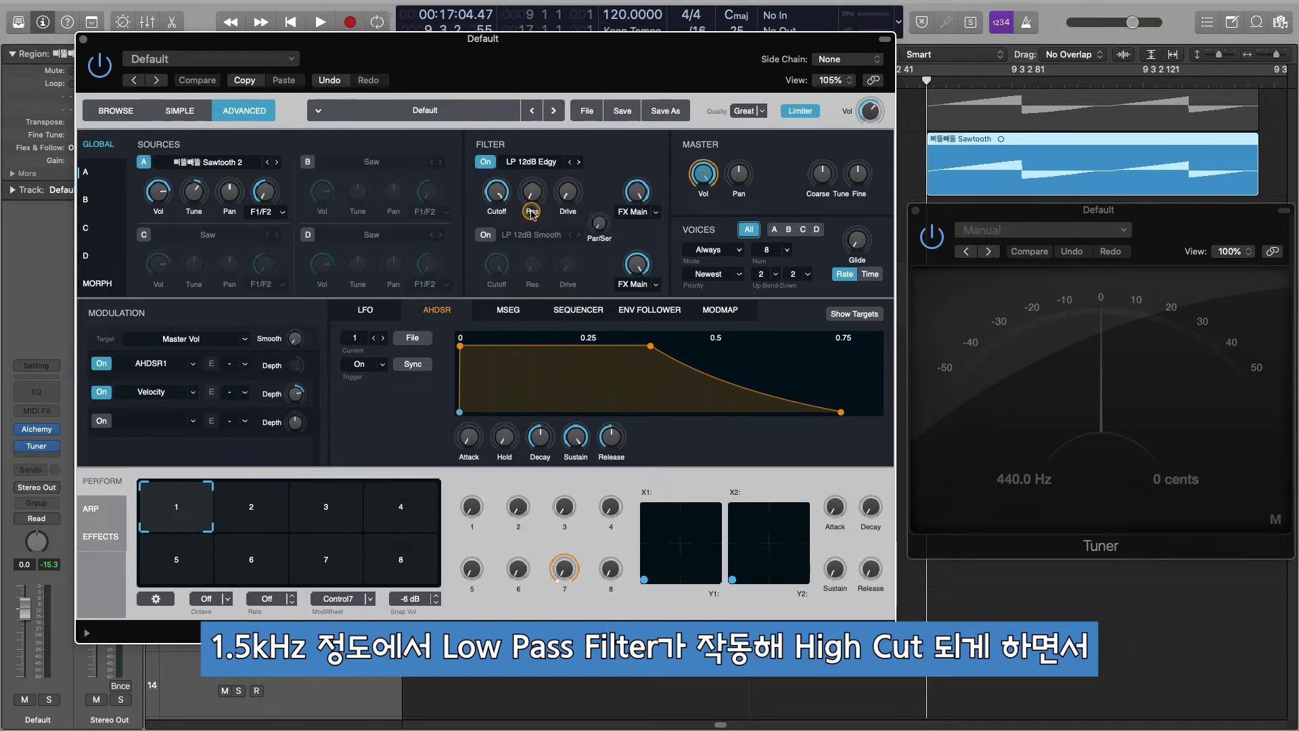
# Set the first filter's resonance to 30% and its drive to 20%.
pyautogui.doubleClick(542, 193)
pyautogui.click(625, 186)
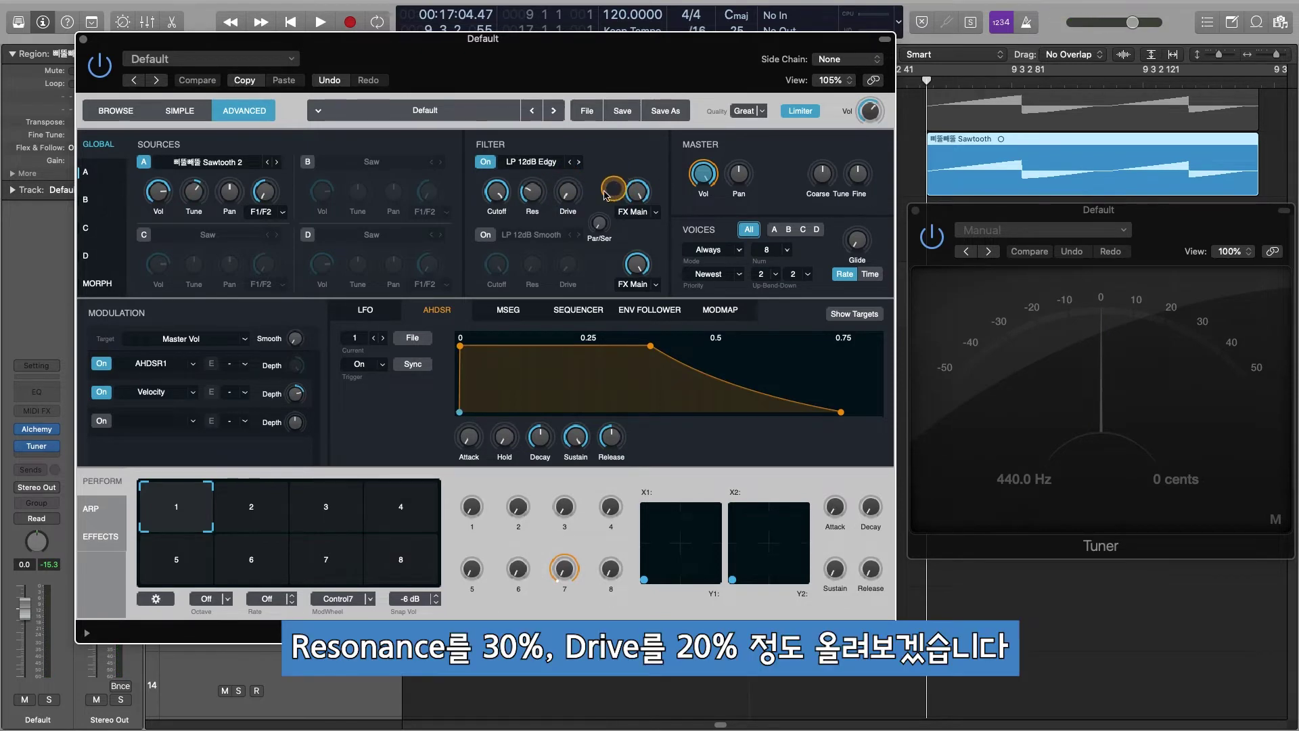
pyautogui.doubleClick(573, 197)
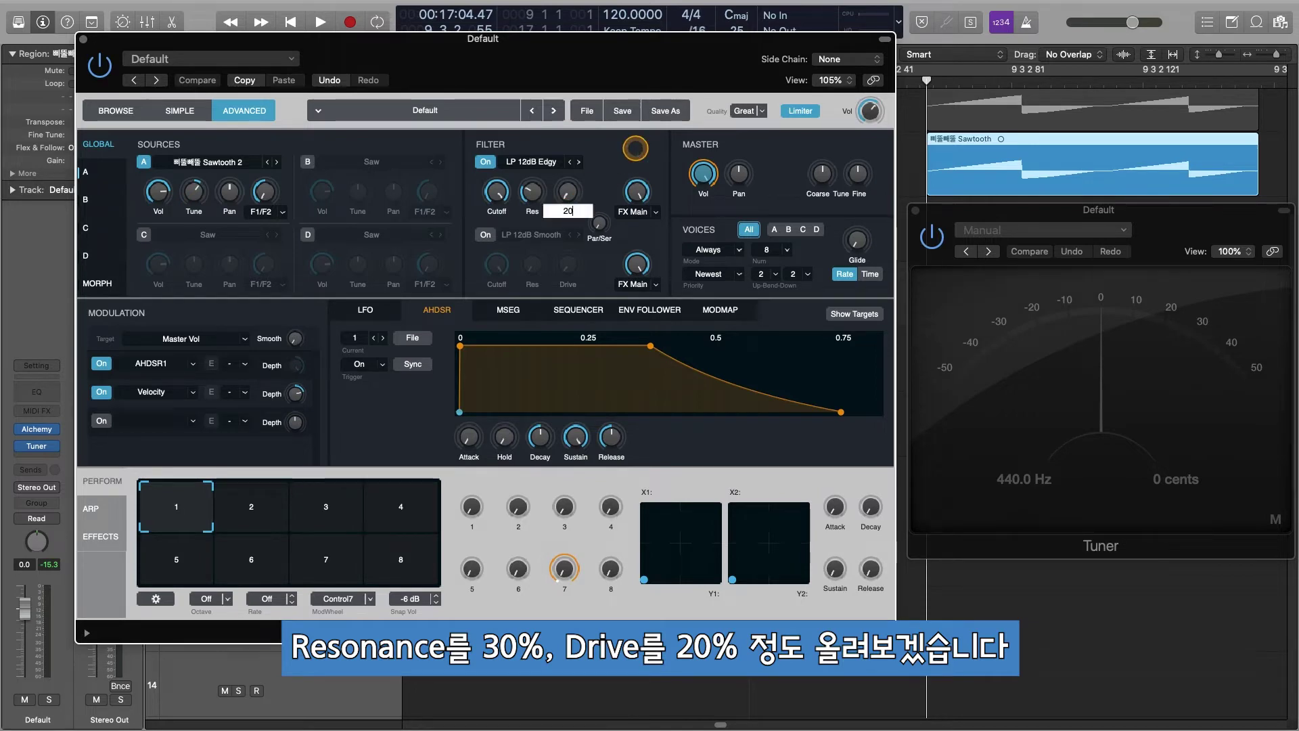
pyautogui.click(634, 149)
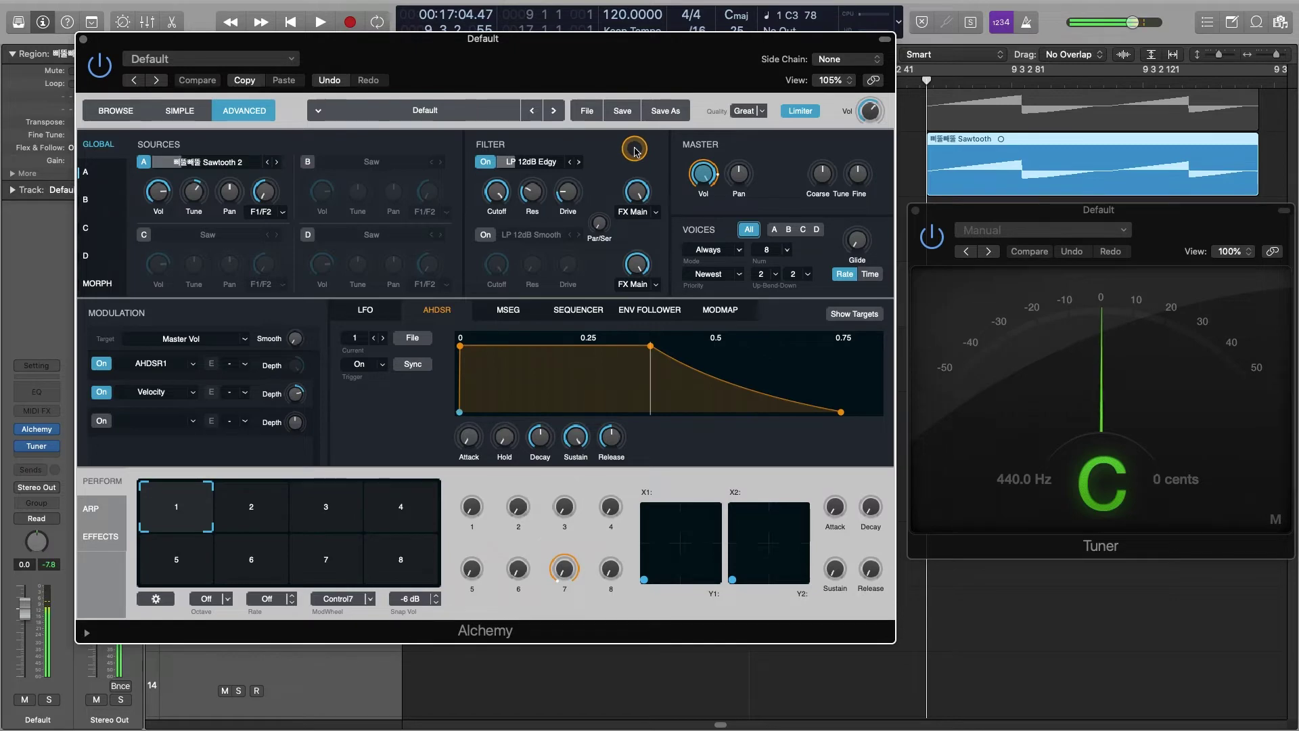
# Copy source A, enable source B, paste the copy into it and play a test note.
pyautogui.click(223, 163)
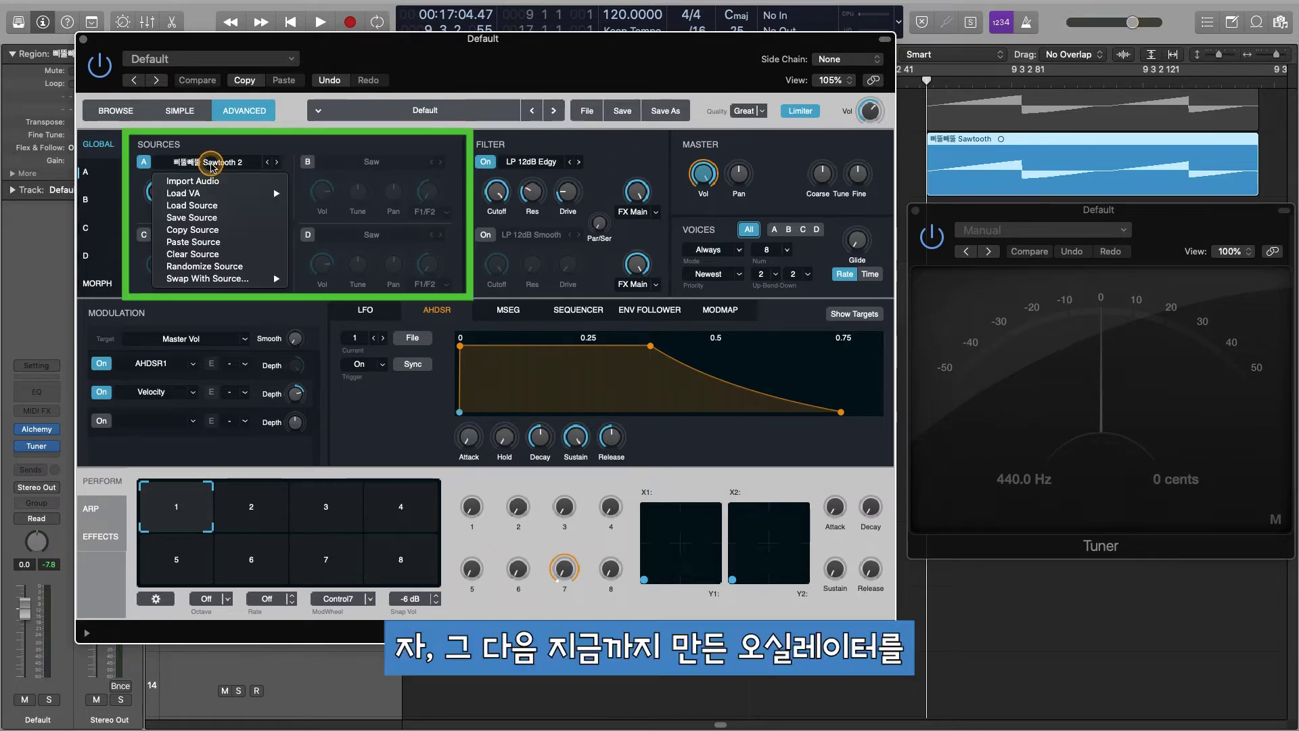
pyautogui.click(230, 230)
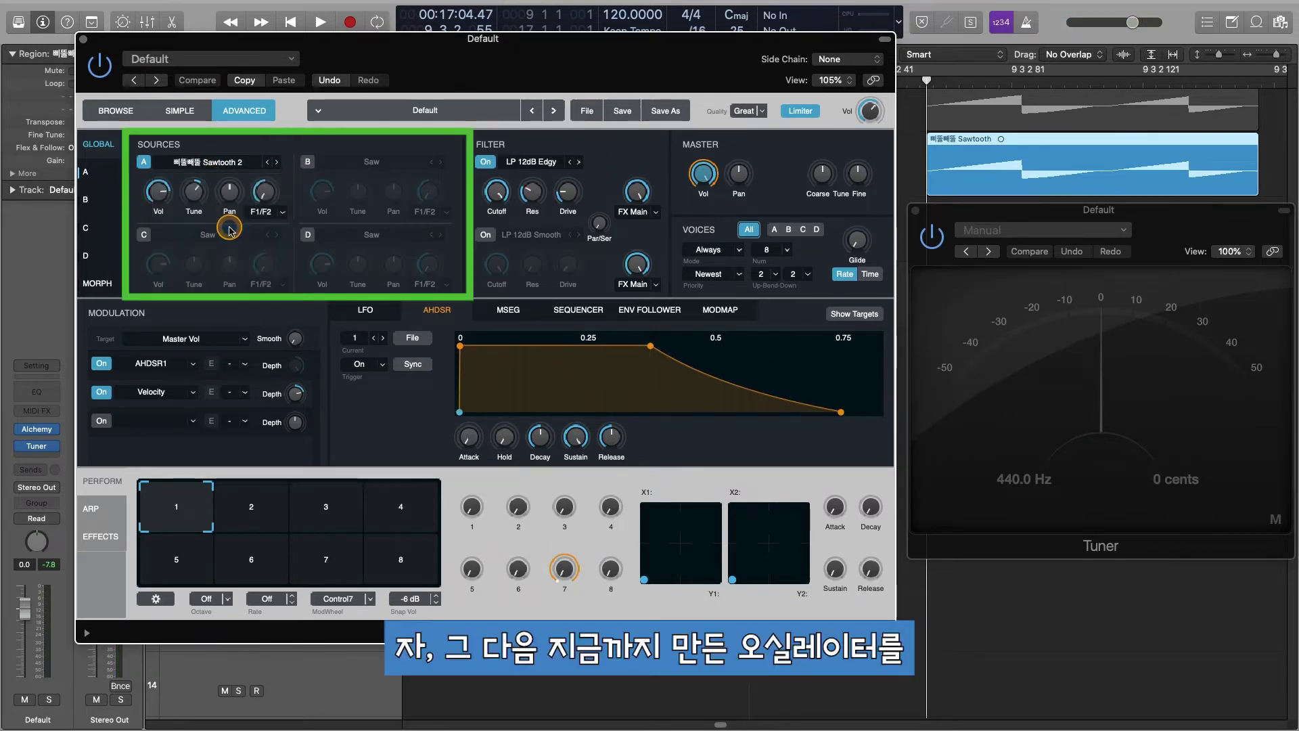
pyautogui.click(307, 163)
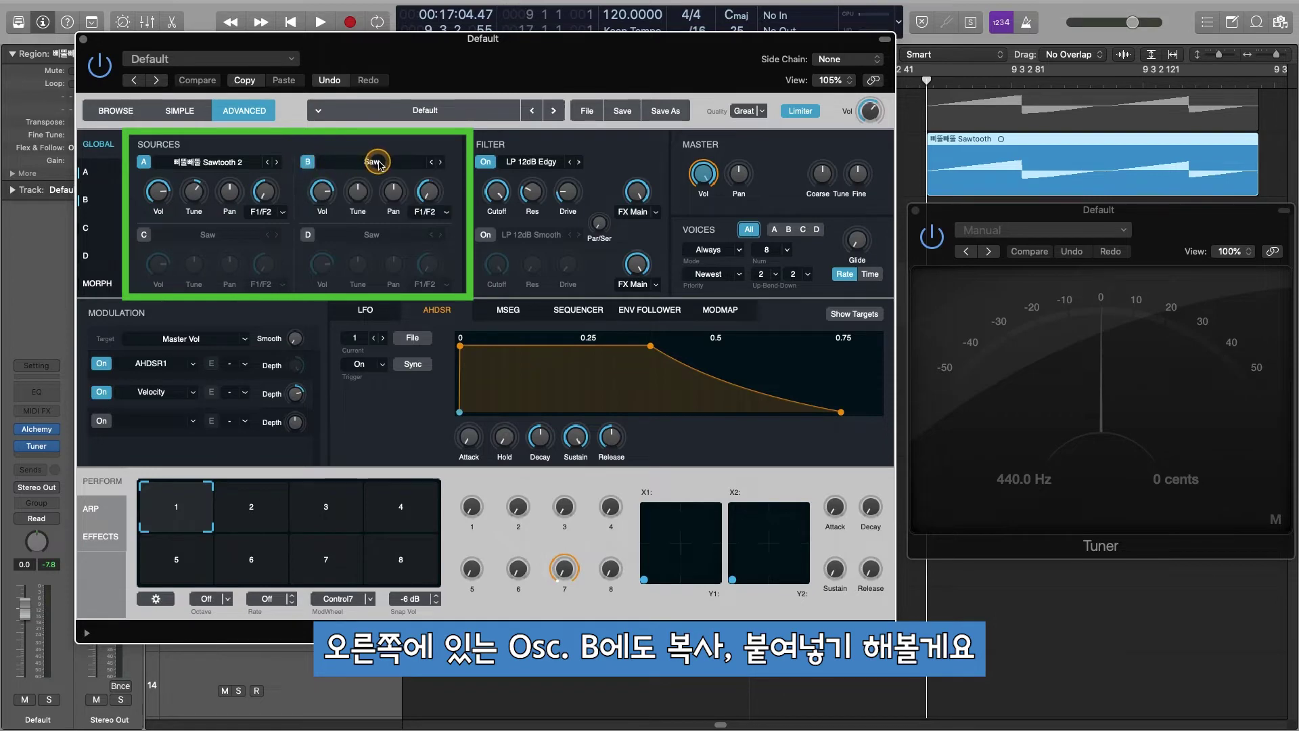
pyautogui.click(376, 162)
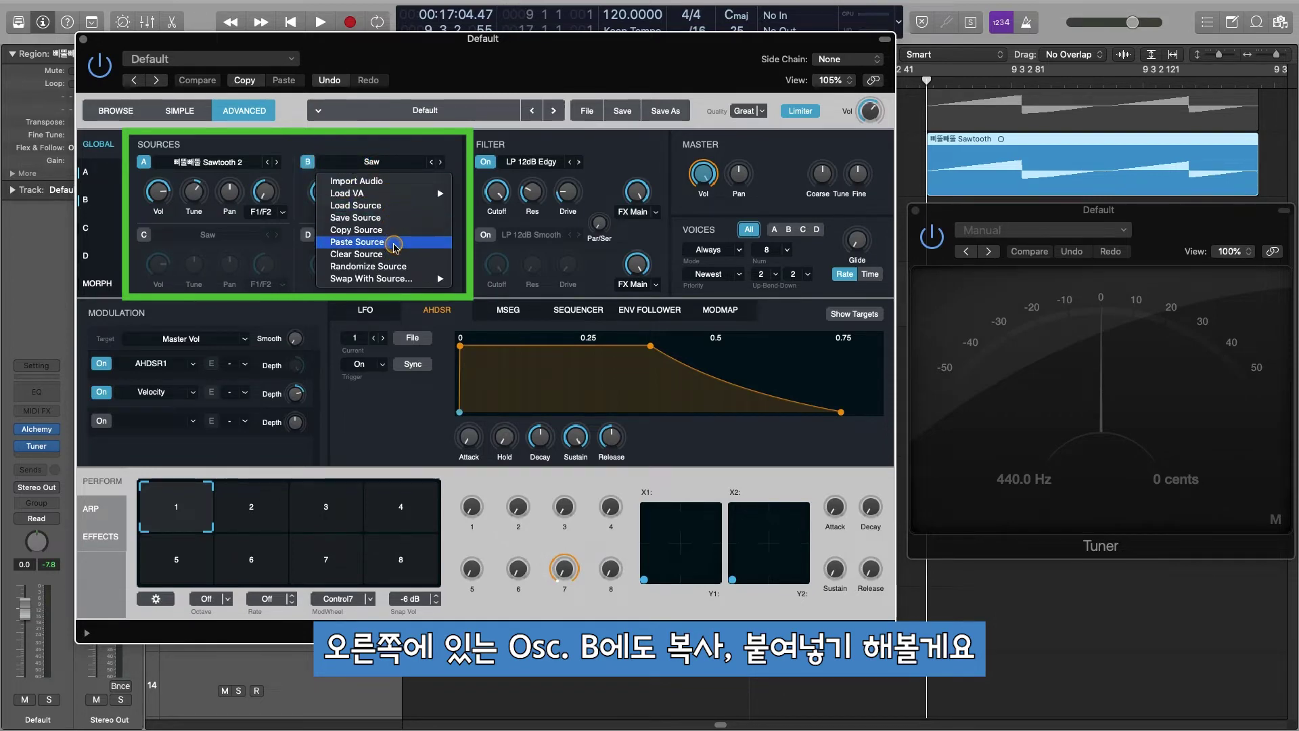
pyautogui.click(395, 242)
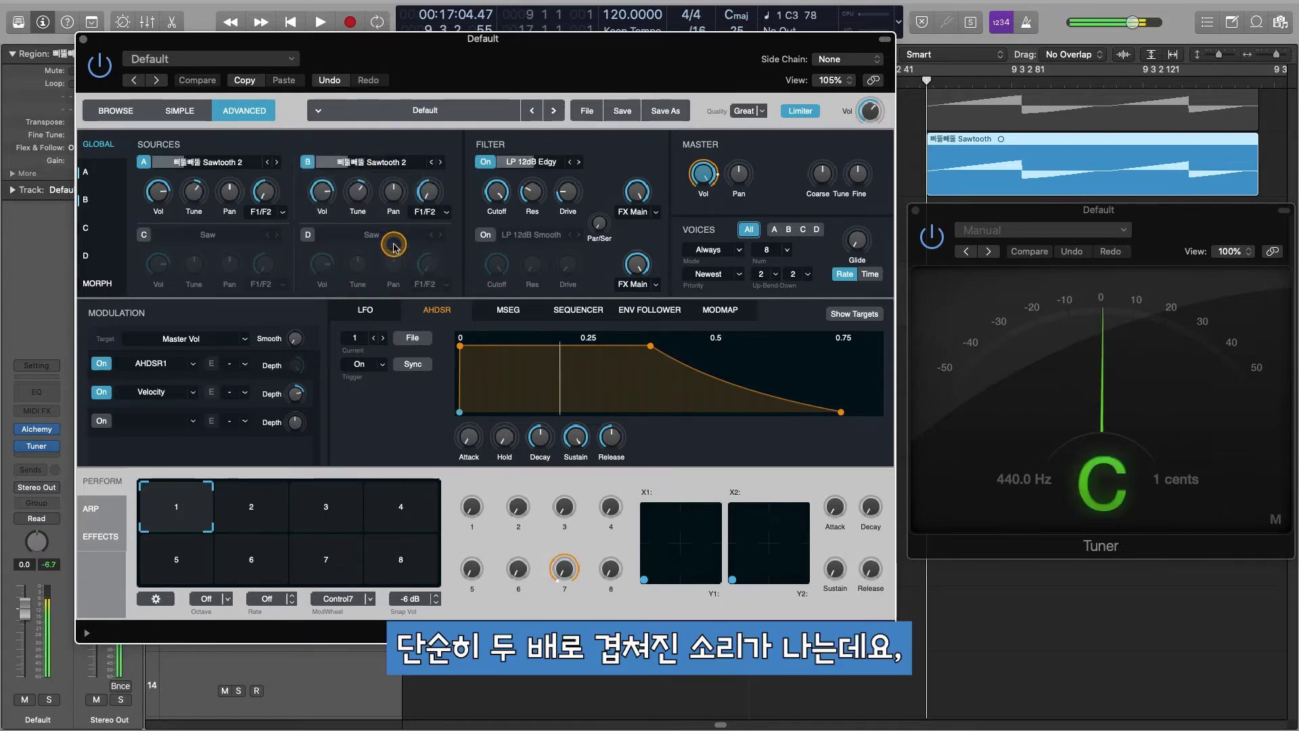
pyautogui.press('a')
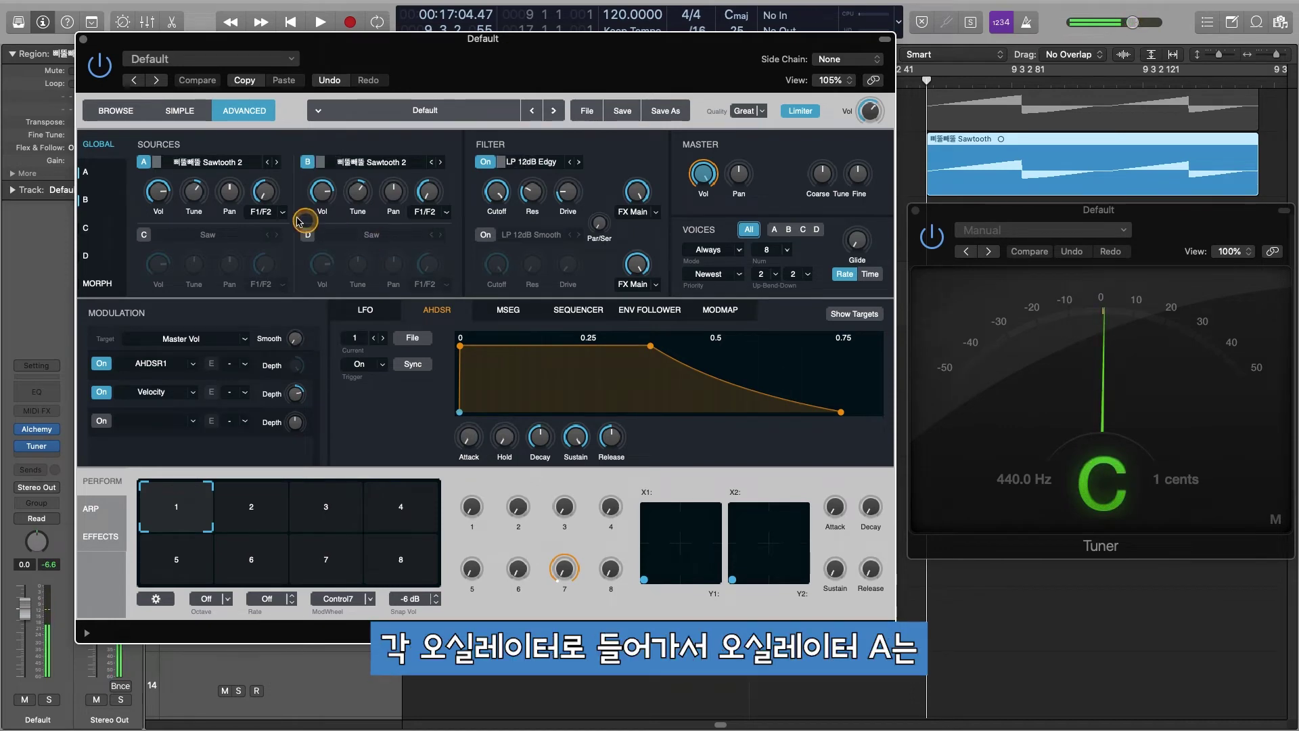
# Offset source A's fine tune slightly and raise source B's fine tune by 3 cents to detune the two sources.
pyautogui.click(99, 171)
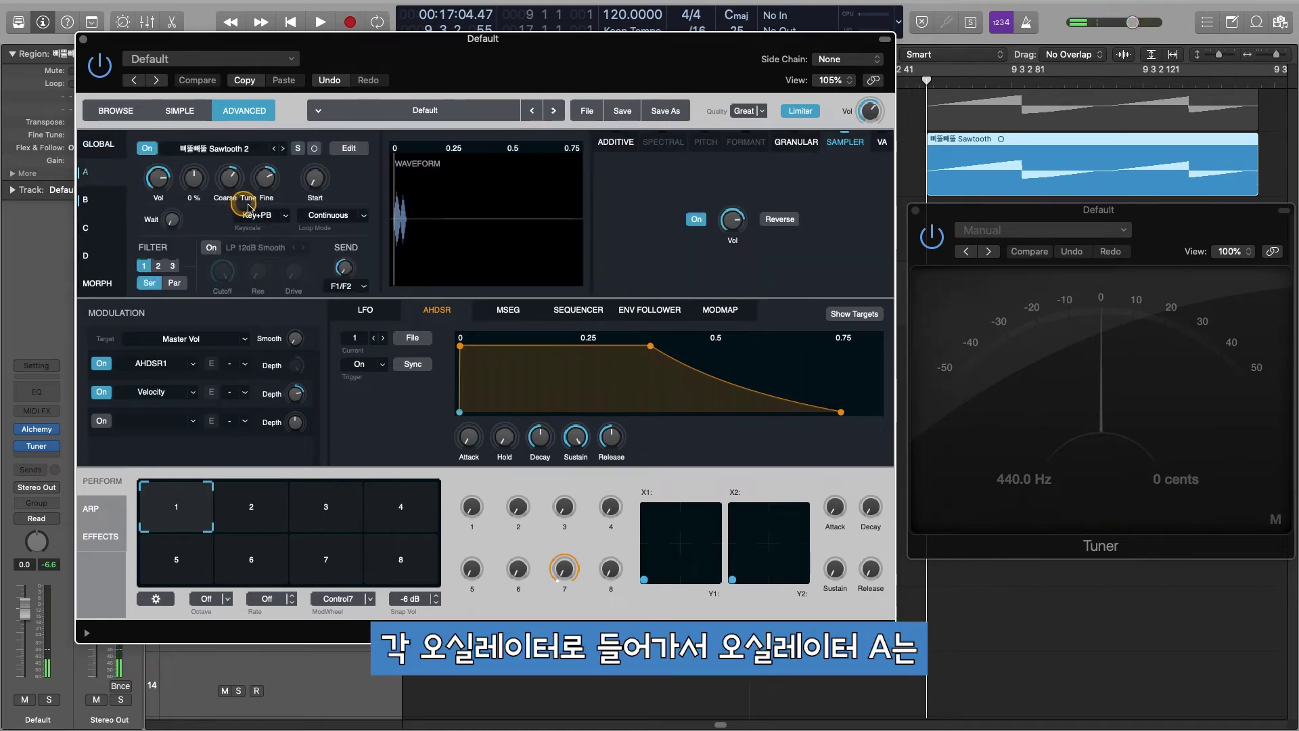
pyautogui.moveTo(267, 186); pyautogui.dragTo(268, 180)
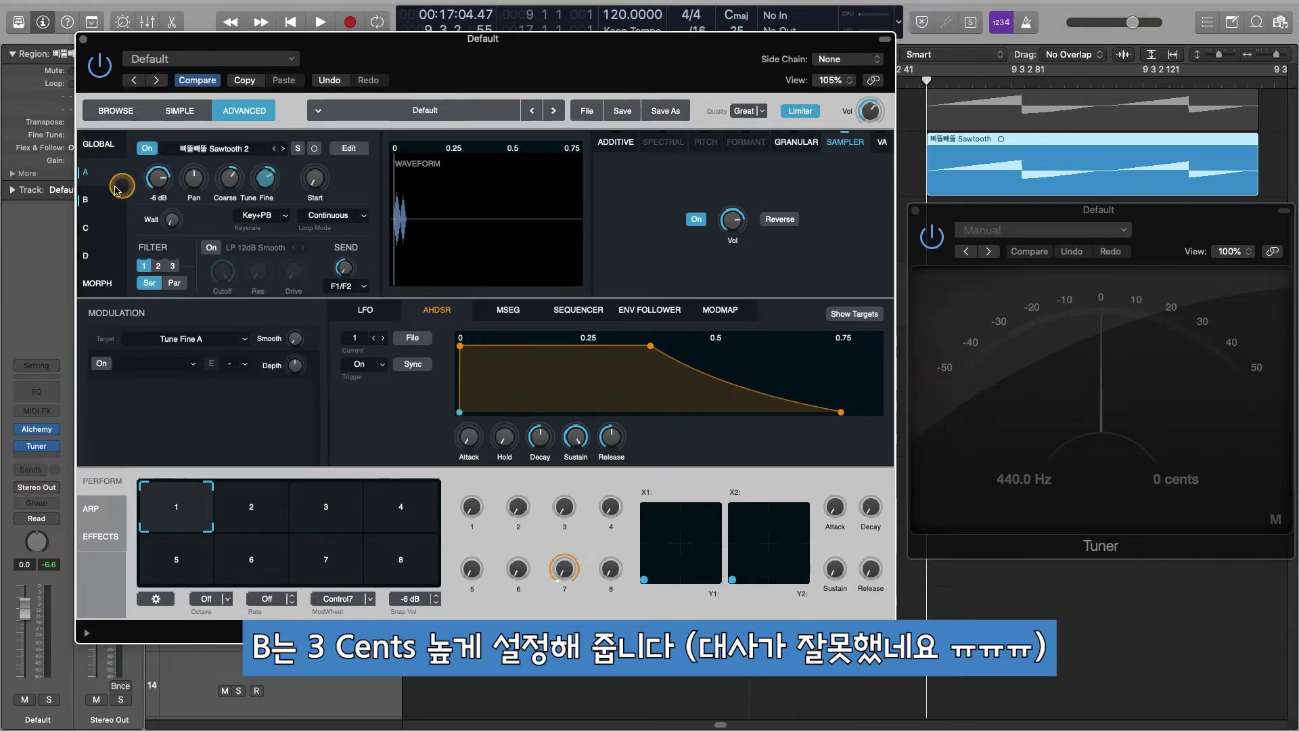
pyautogui.click(86, 199)
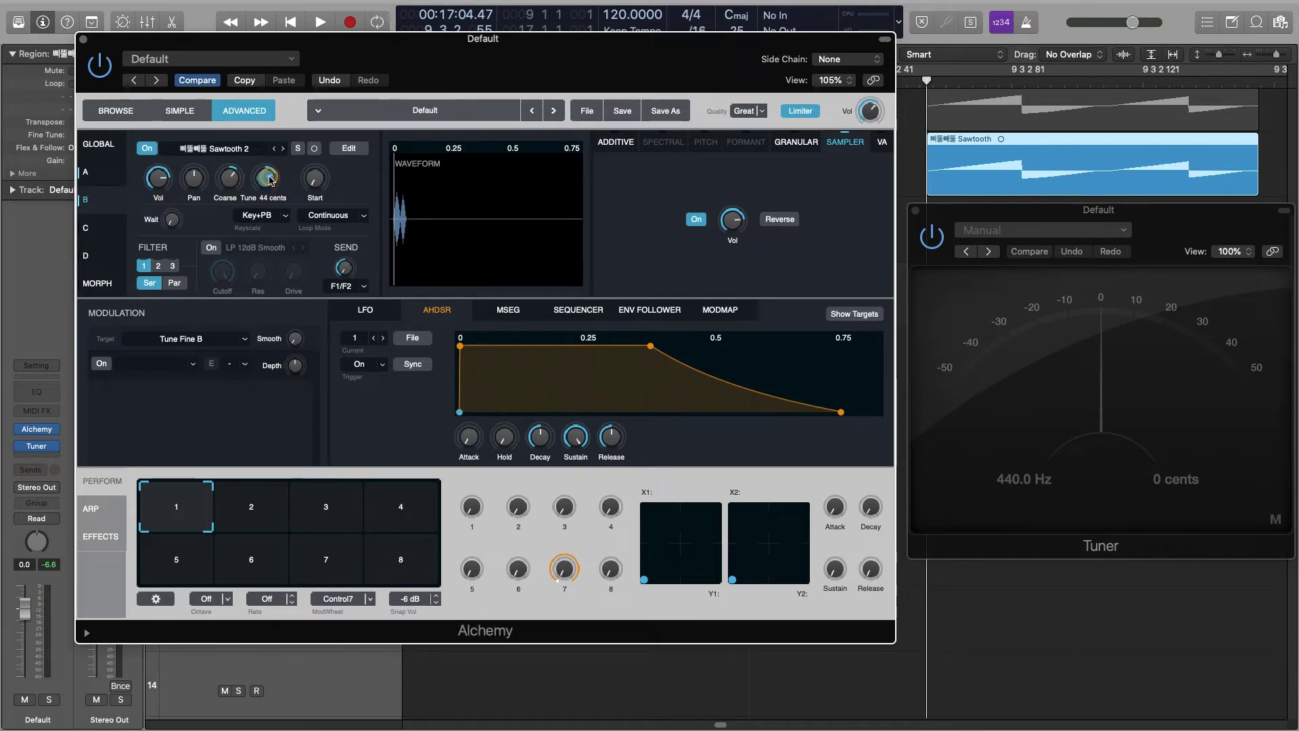
pyautogui.click(100, 146)
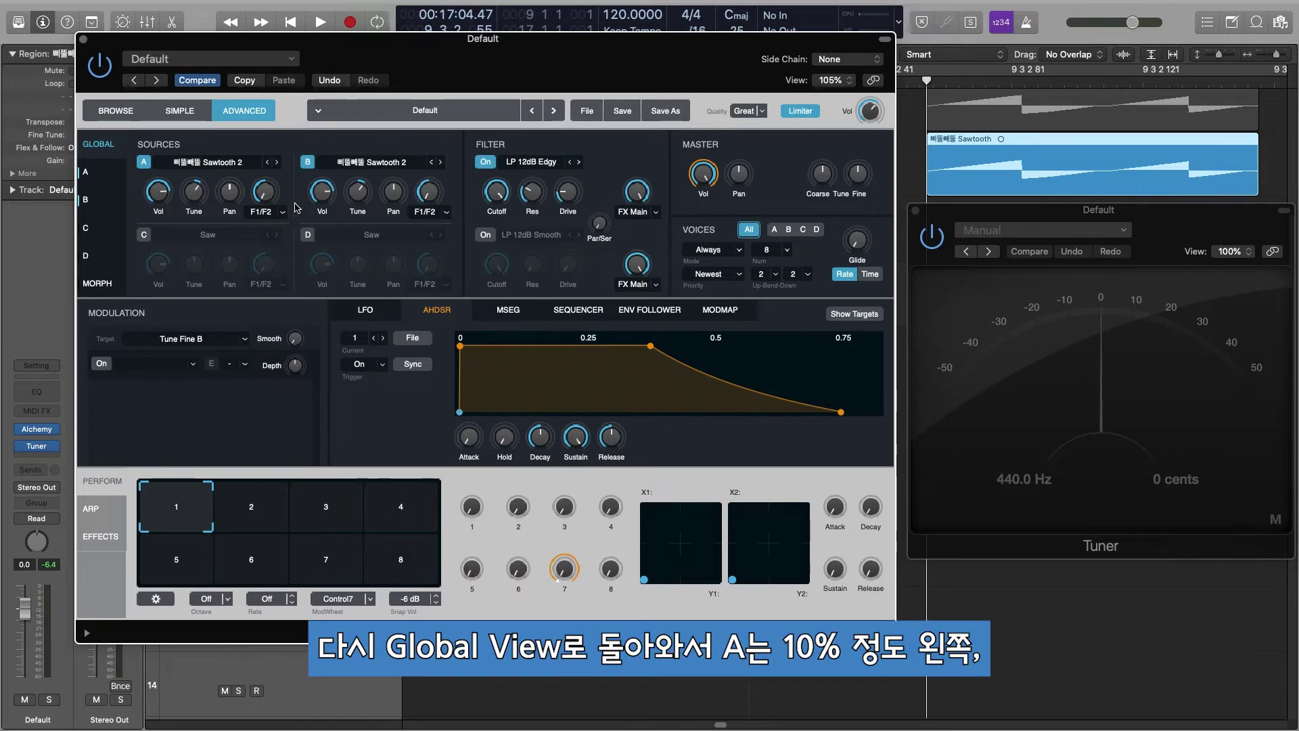
# Pan source A about 10% left and source B about 10% right, and play a test note.
pyautogui.doubleClick(229, 192)
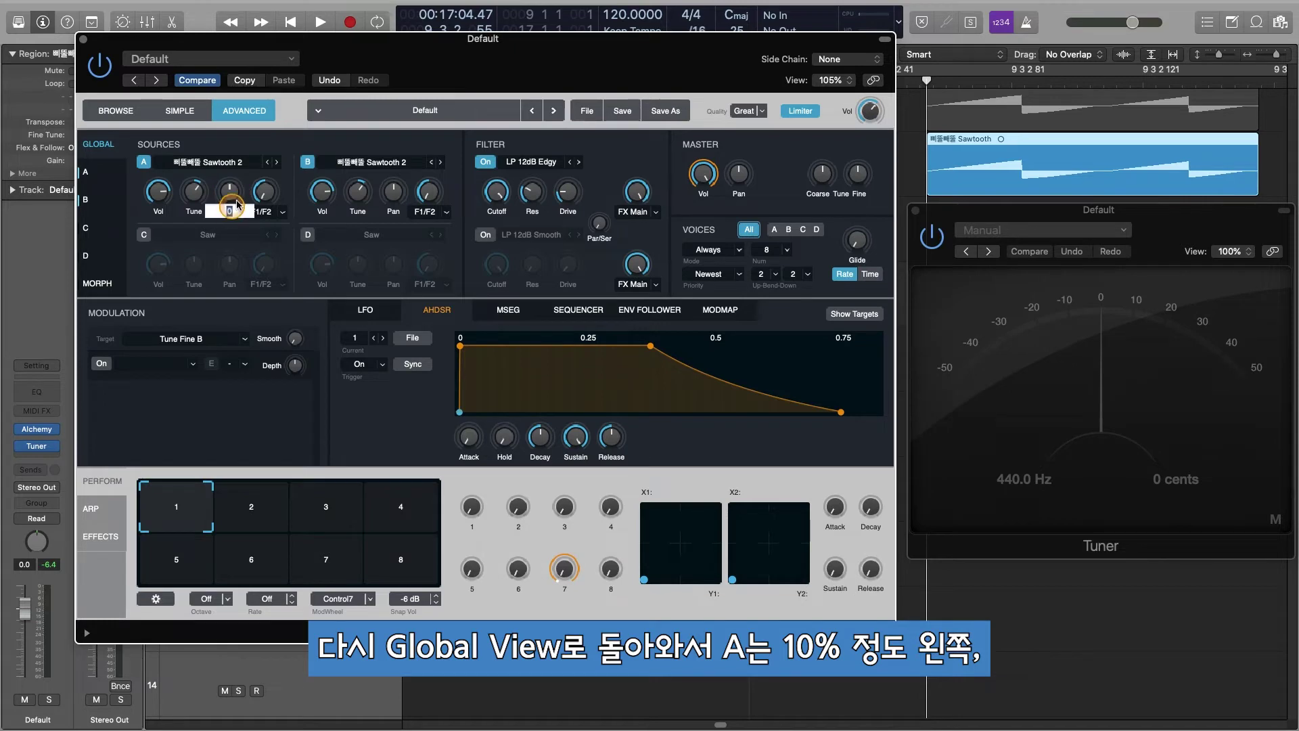
pyautogui.press('Return')
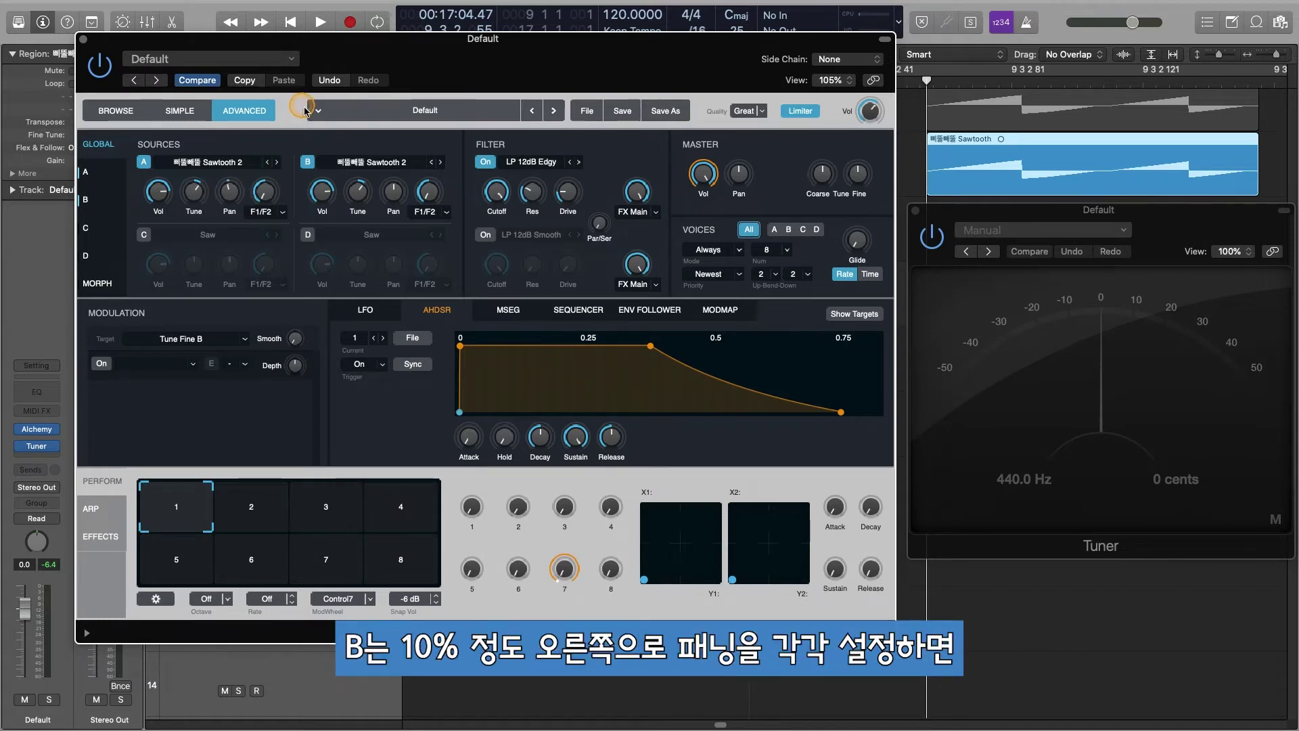
pyautogui.doubleClick(393, 192)
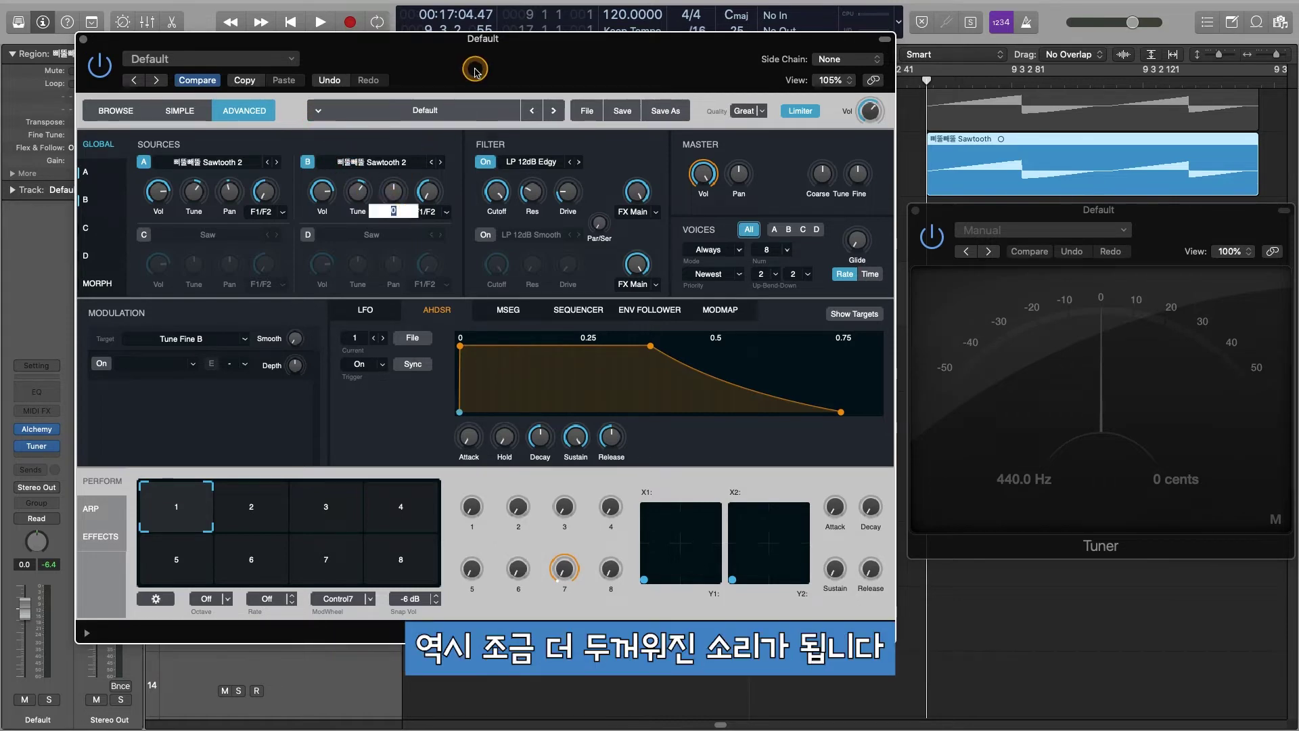
pyautogui.press('Return')
pyautogui.press('a')
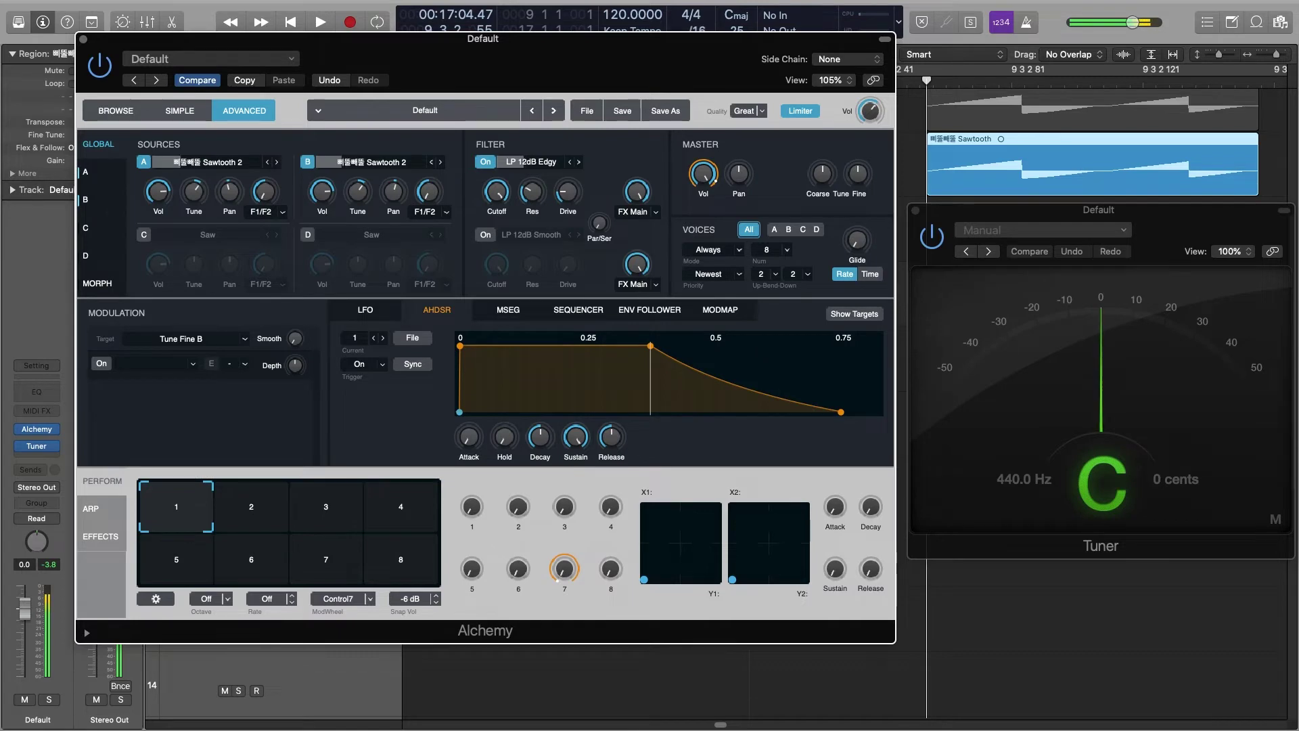
# Modulate source B's fine tune with LFO1 (Sine) at about 5% depth and speed up the LFO's rate.
pyautogui.click(308, 161)
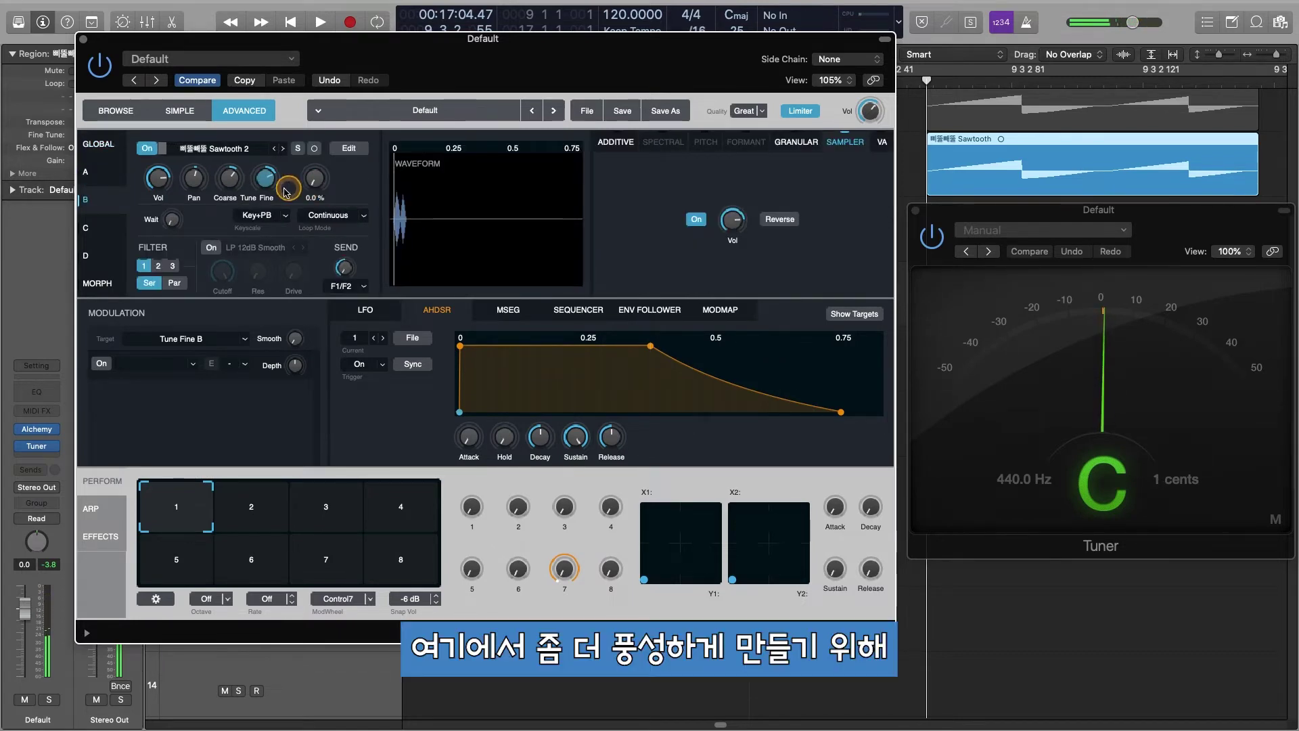
pyautogui.moveTo(267, 183)
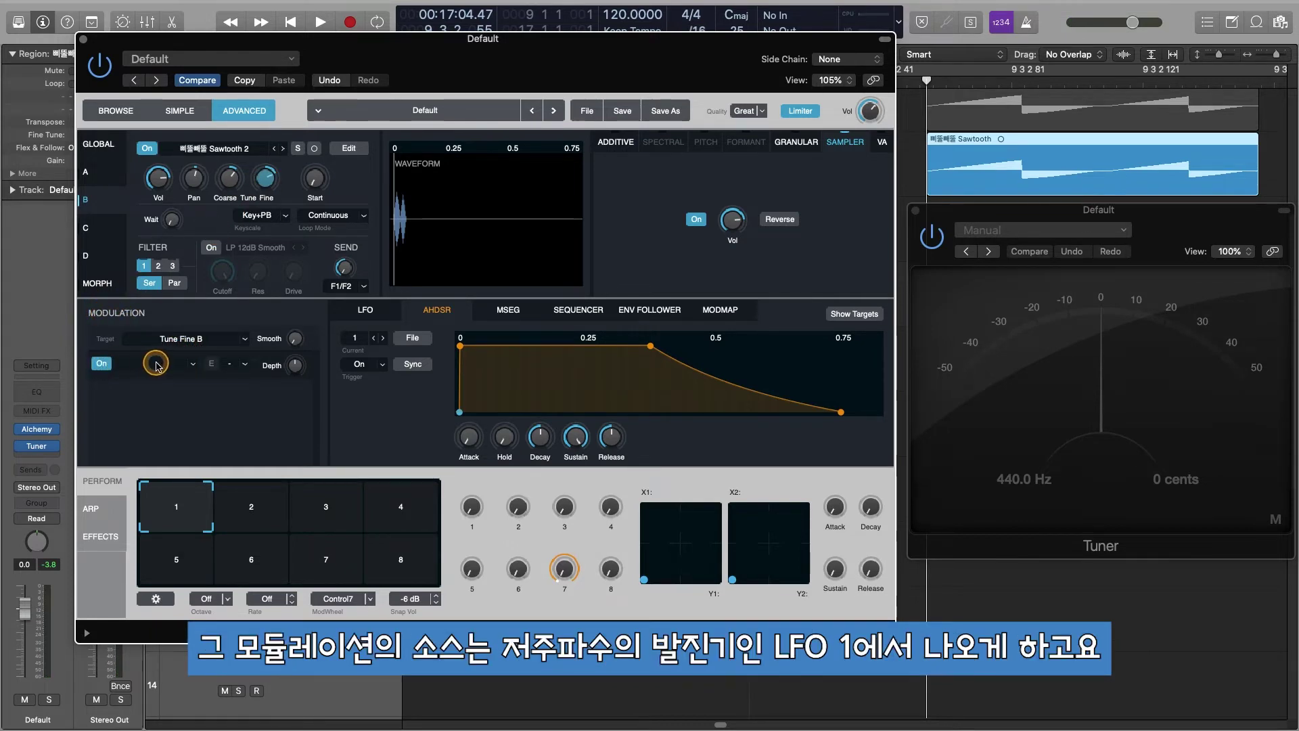
pyautogui.click(193, 364)
pyautogui.moveTo(169, 383)
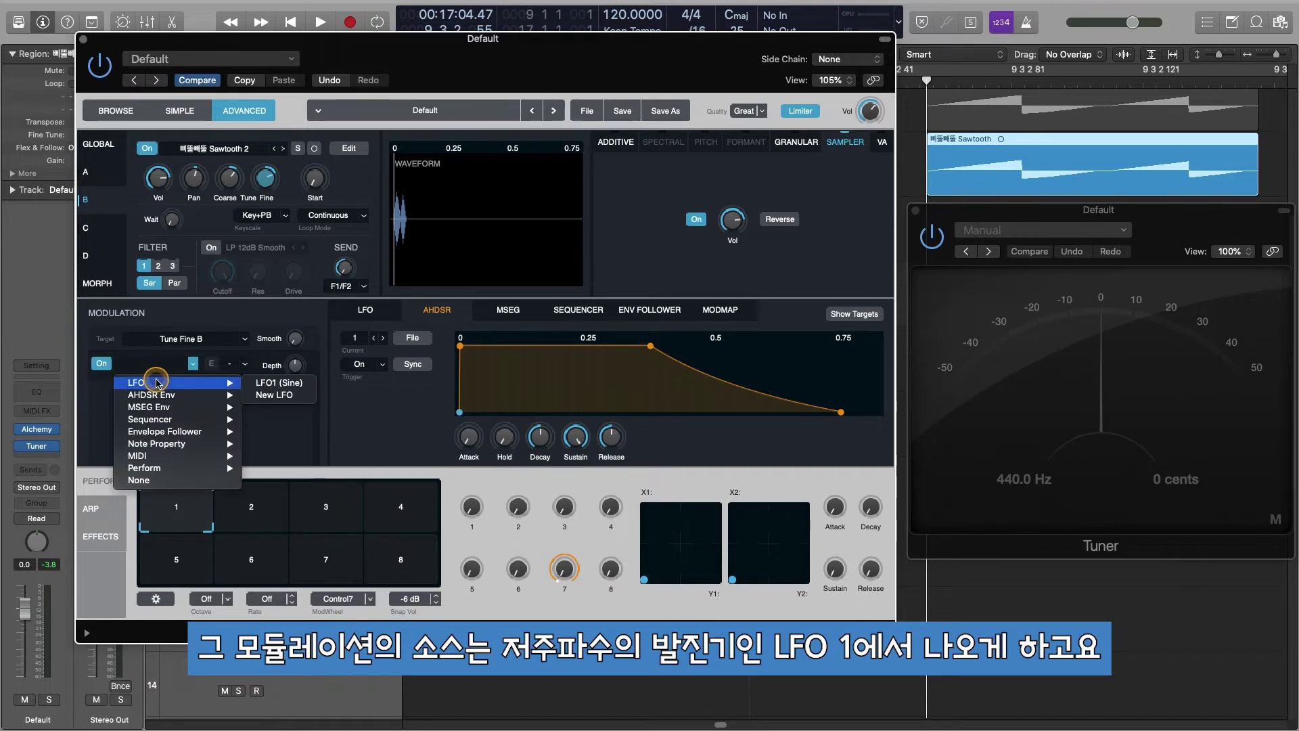
pyautogui.click(271, 383)
pyautogui.click(458, 270)
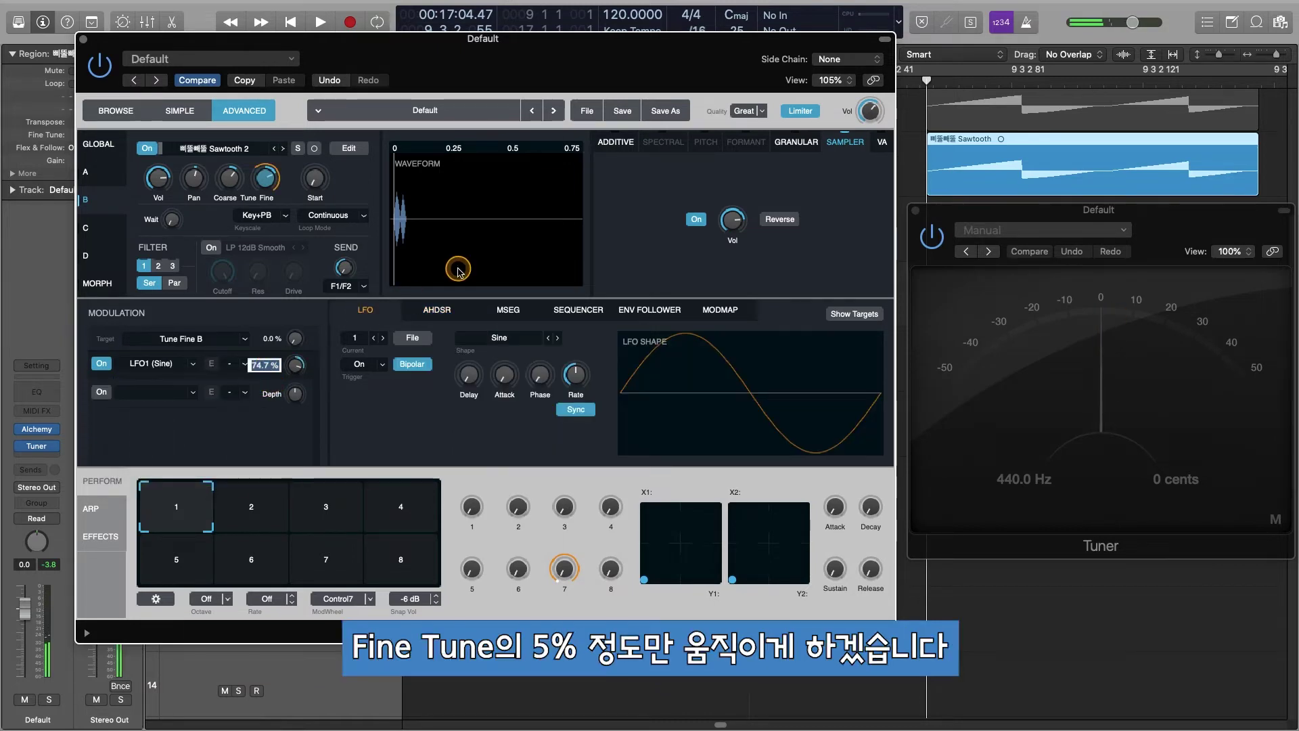
pyautogui.press('Return')
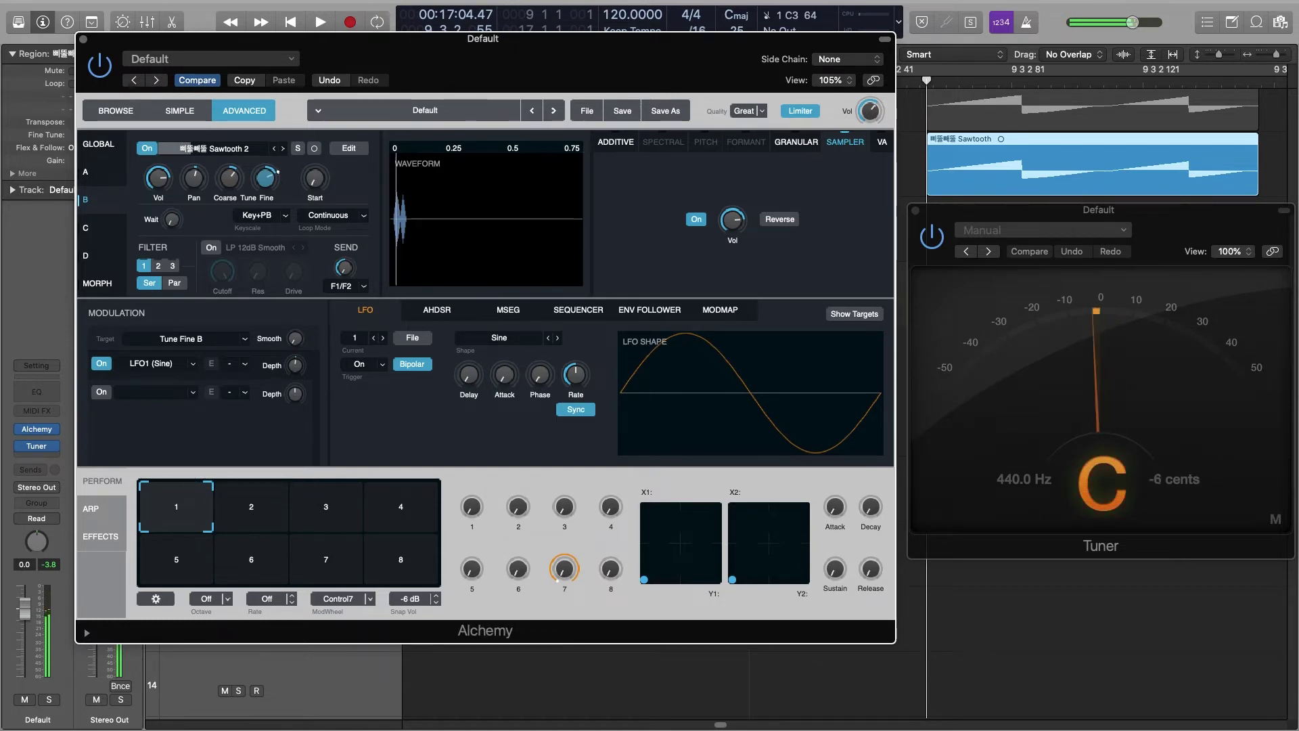
pyautogui.moveTo(579, 376)
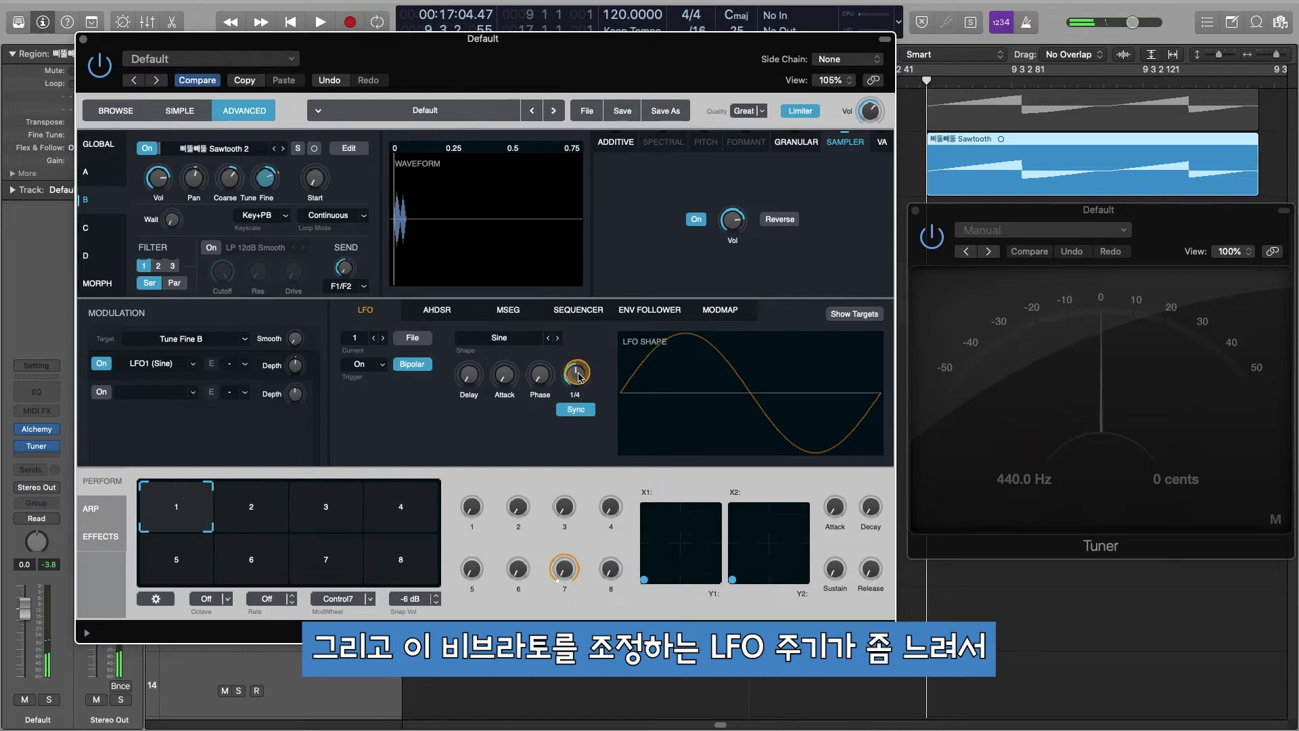
pyautogui.moveTo(579, 374); pyautogui.dragTo(580, 369)
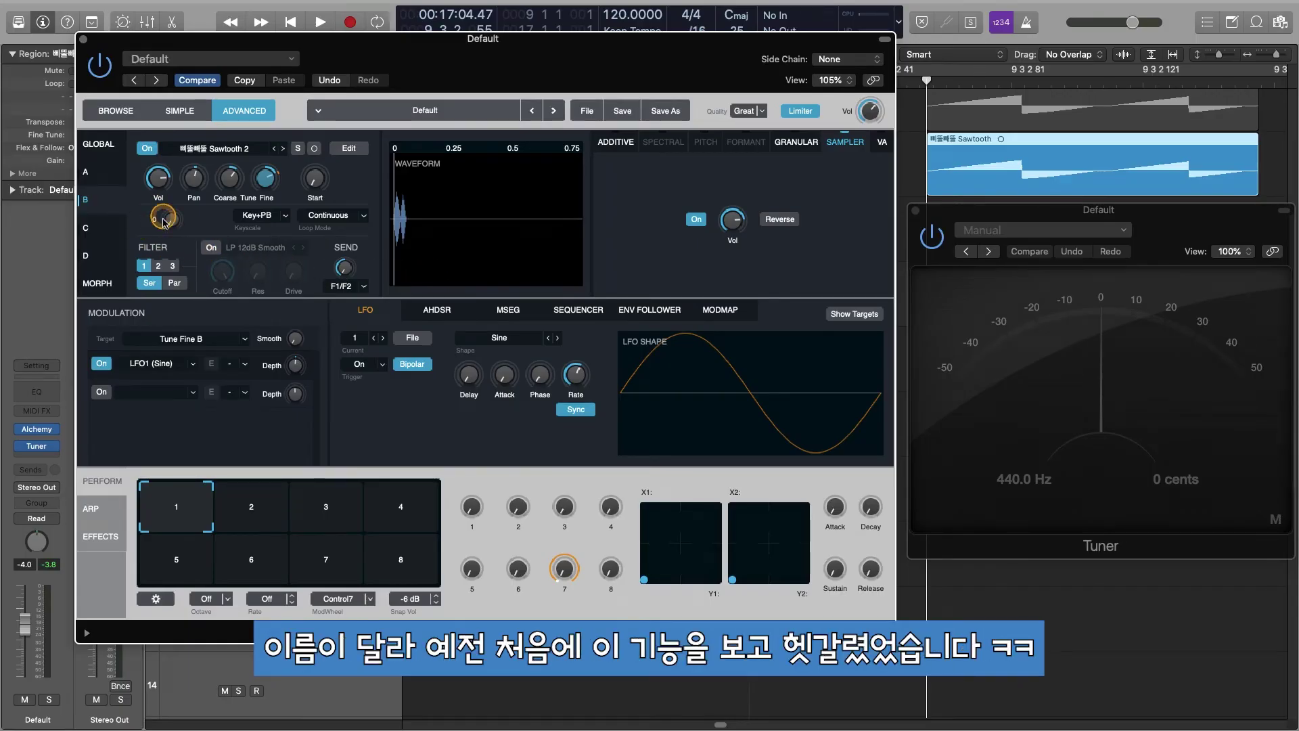
# Set source B's Wait time to 1/128 and return to the Global view.
pyautogui.click(173, 216)
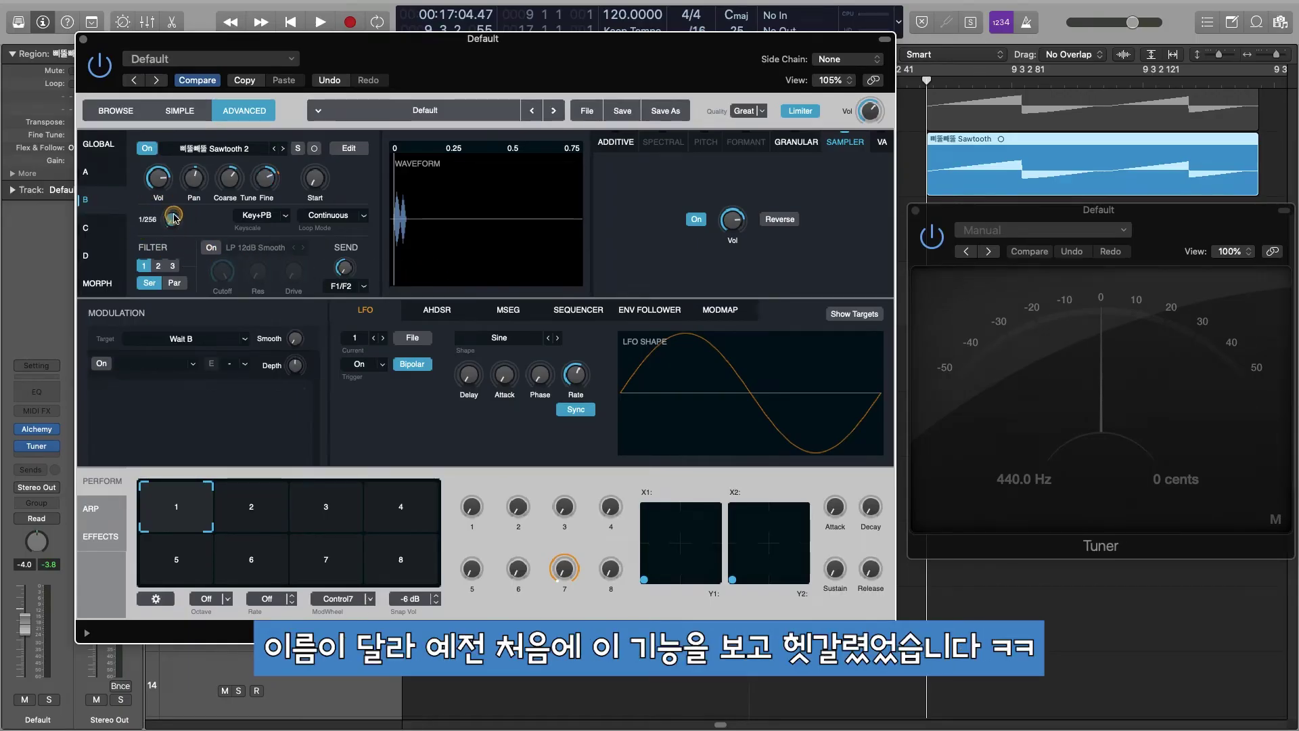
pyautogui.moveTo(173, 216); pyautogui.dragTo(174, 211)
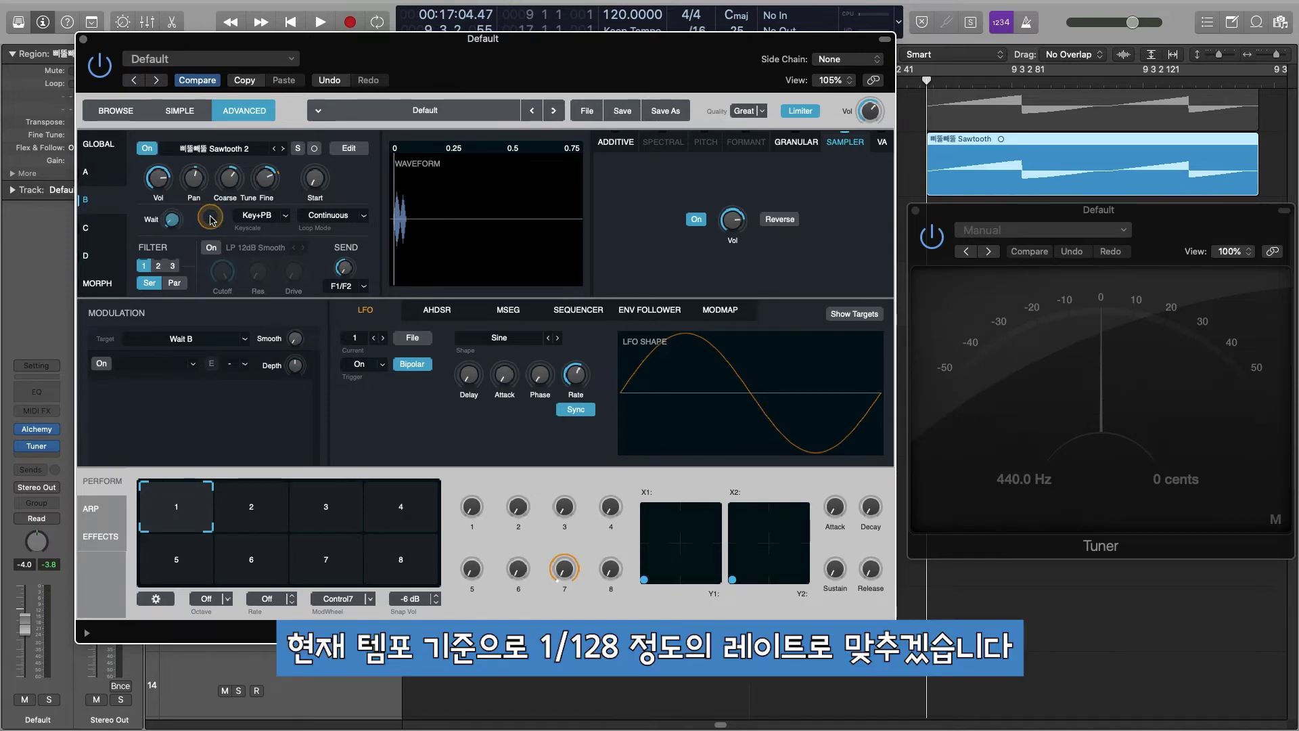
pyautogui.click(87, 200)
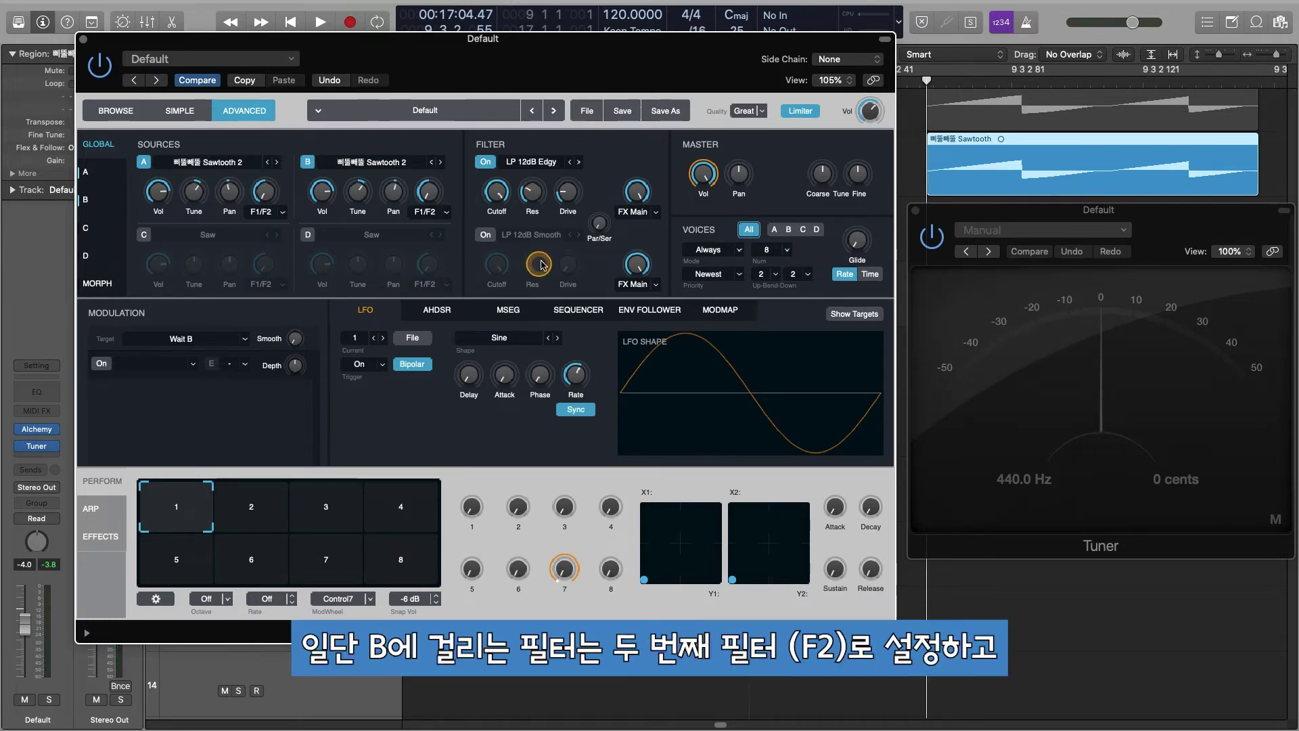
# Route source B fully to the second filter, switch that filter on and set it to LP 24dB Rich.
pyautogui.moveTo(432, 190); pyautogui.dragTo(437, 103)
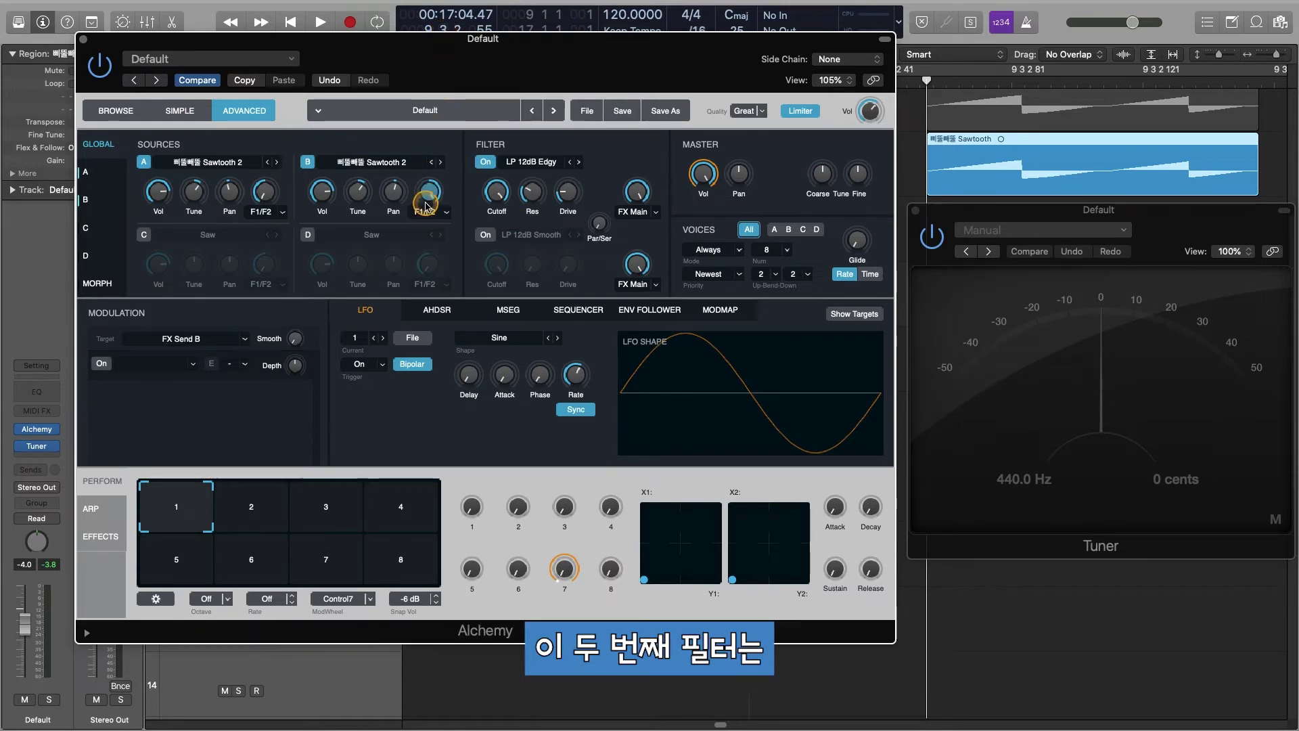
pyautogui.click(487, 236)
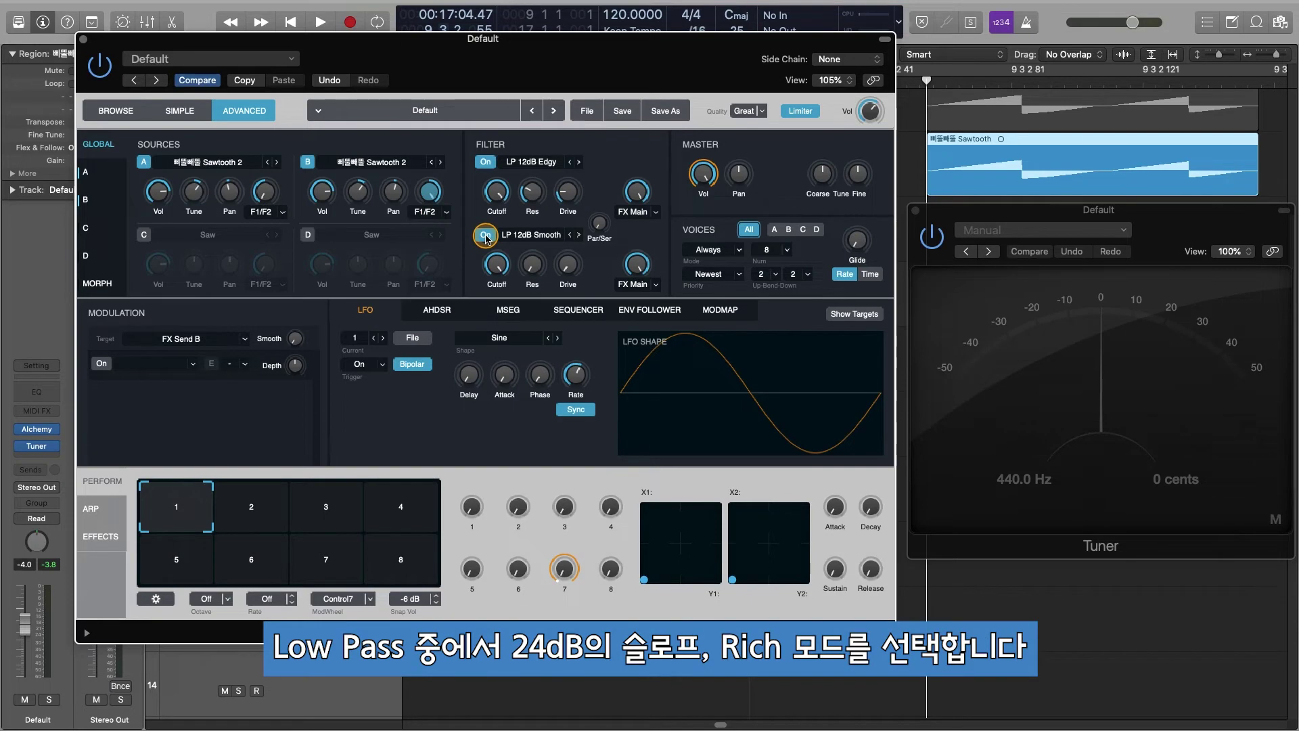
pyautogui.click(531, 234)
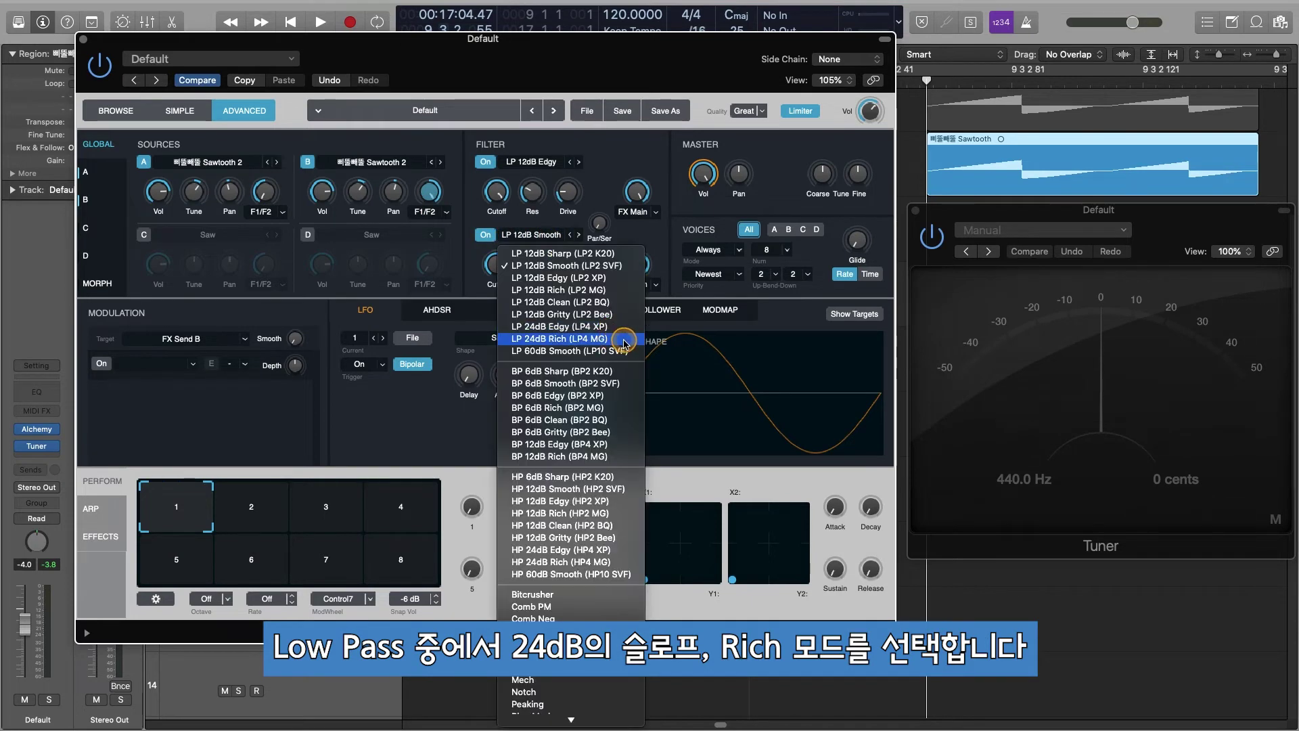
pyautogui.click(623, 344)
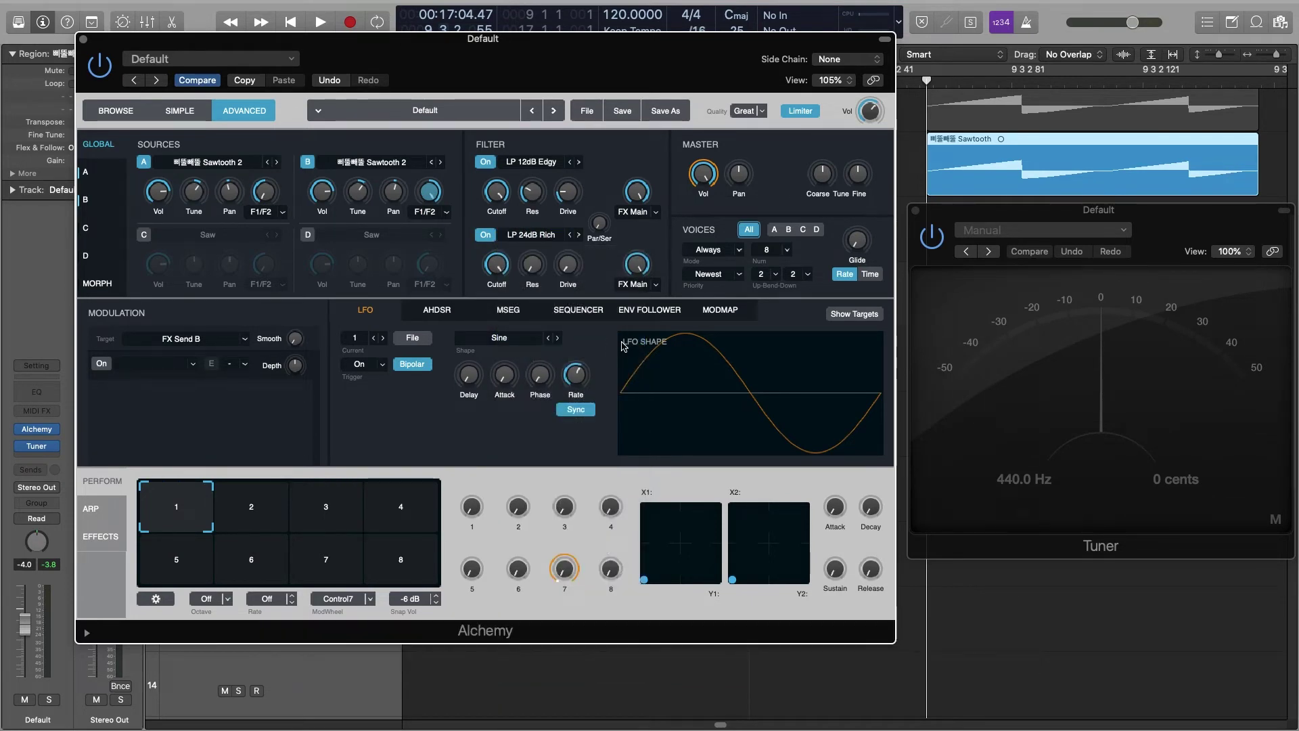
# Set the second filter's cutoff to 15000 Hz, its resonance to 30% and its drive to 20%.
pyautogui.doubleClick(497, 281)
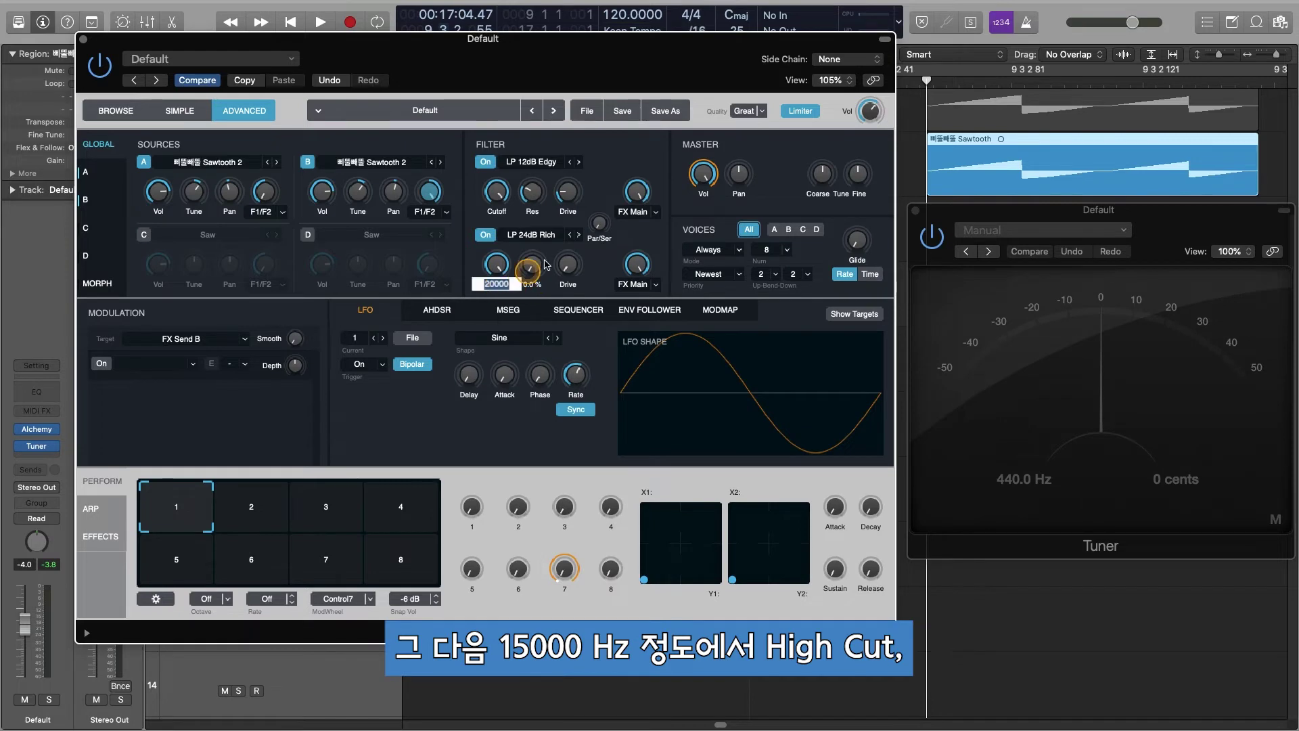
pyautogui.write('15000')
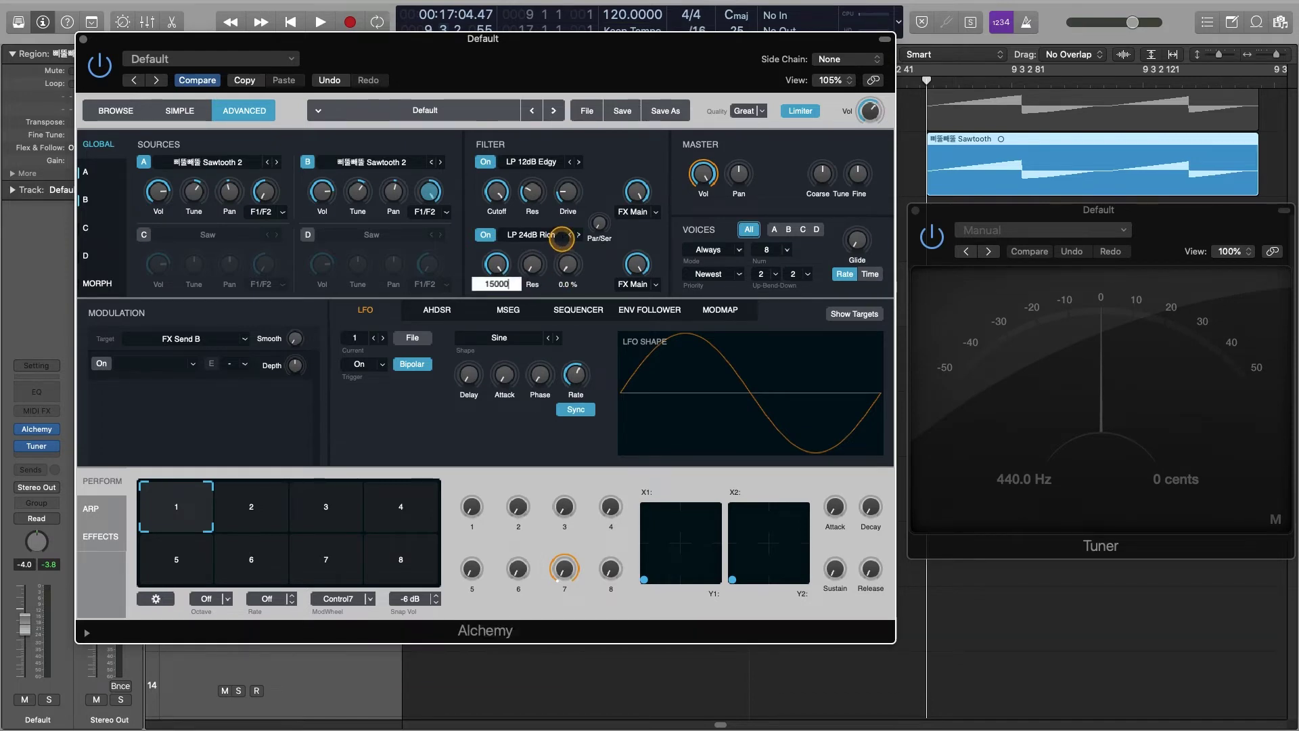
pyautogui.press('Return')
pyautogui.doubleClick(532, 282)
pyautogui.write('3')
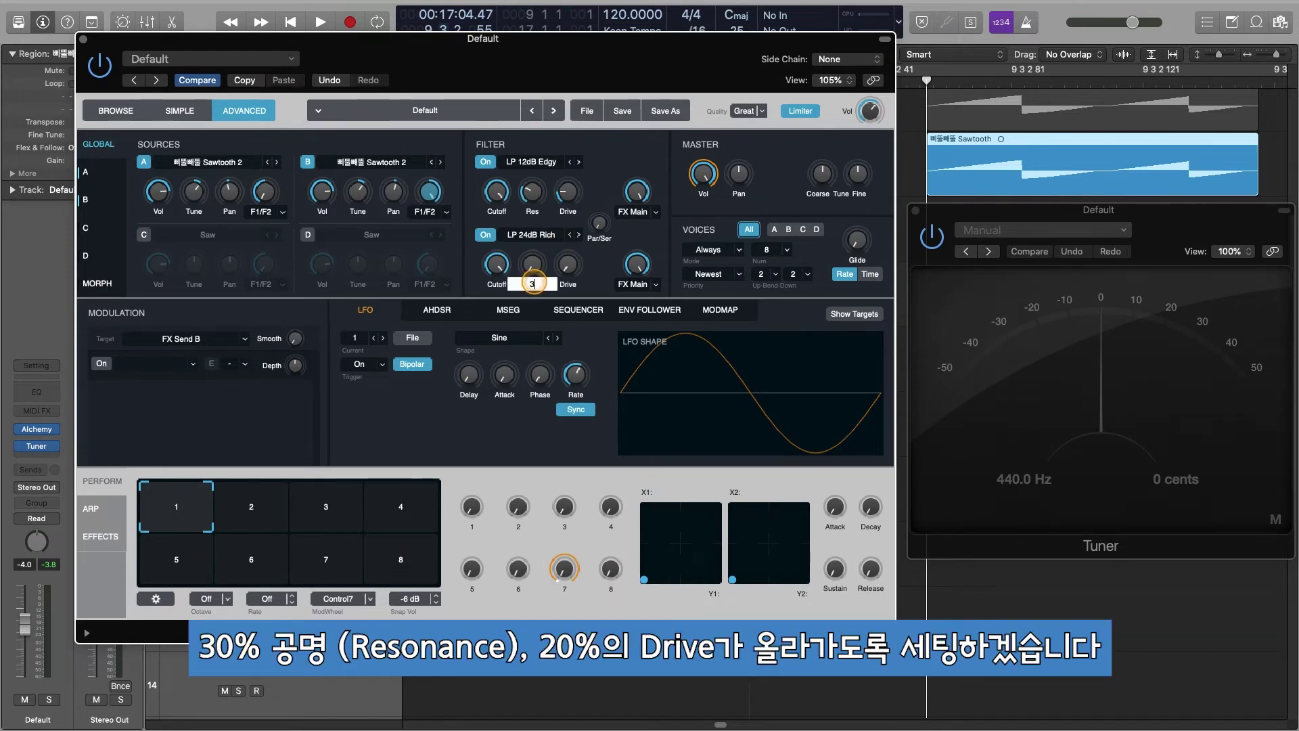
pyautogui.write('0')
pyautogui.press('Return')
pyautogui.doubleClick(568, 282)
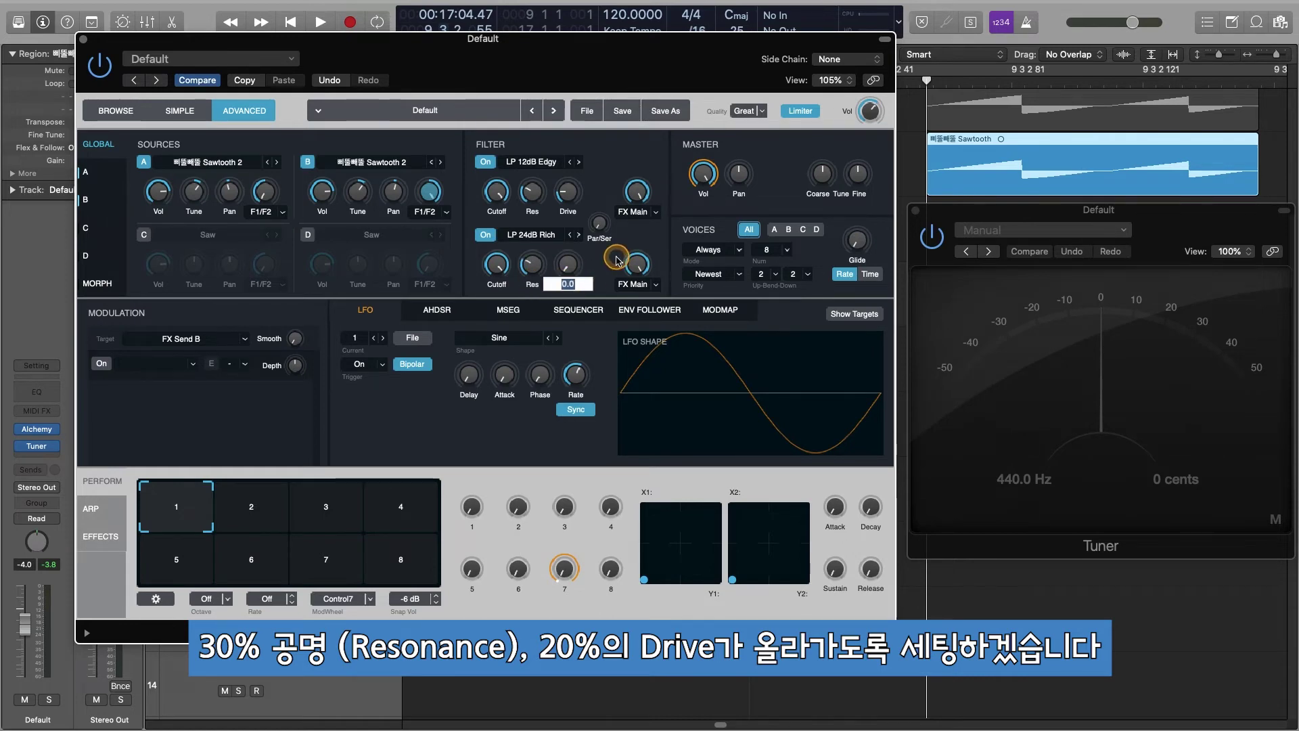
pyautogui.write('20')
pyautogui.press('Return')
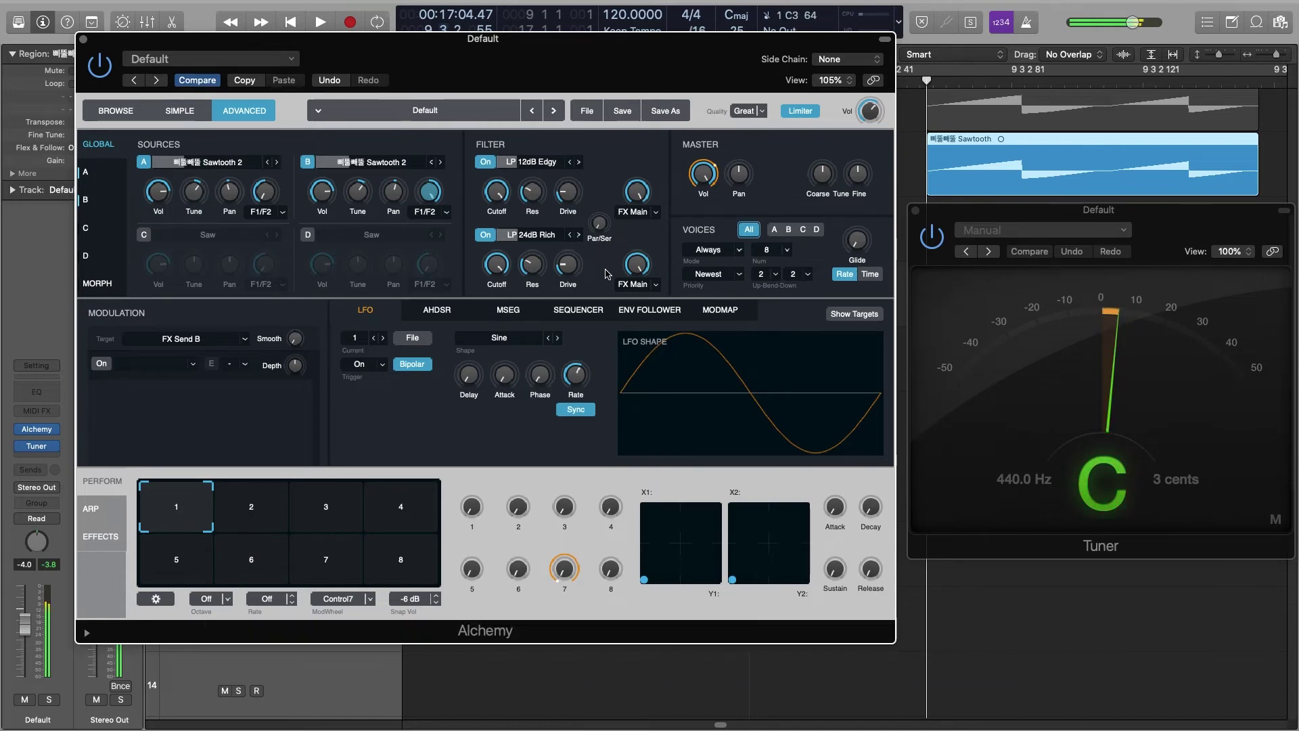
# Switch on source C, paste the copied Sawtooth 2 source into it and centre its pan at 0%.
pyautogui.click(144, 237)
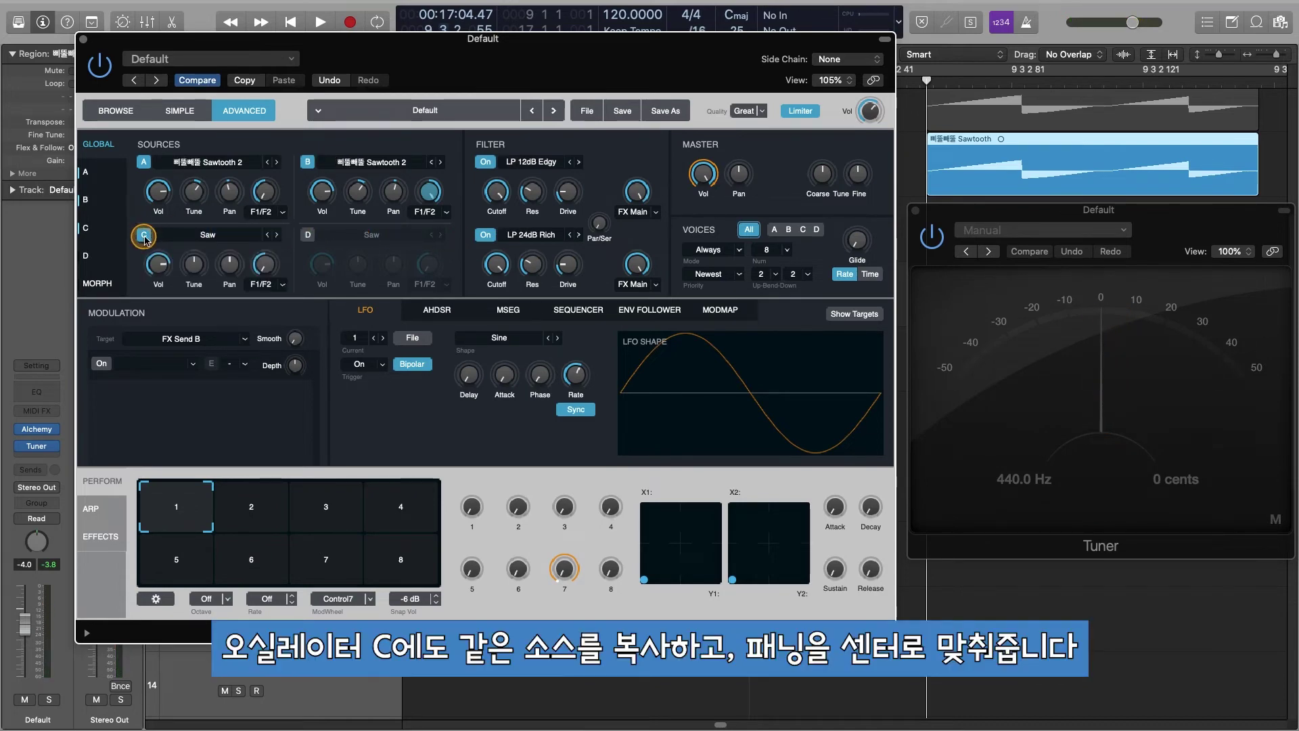
pyautogui.click(206, 235)
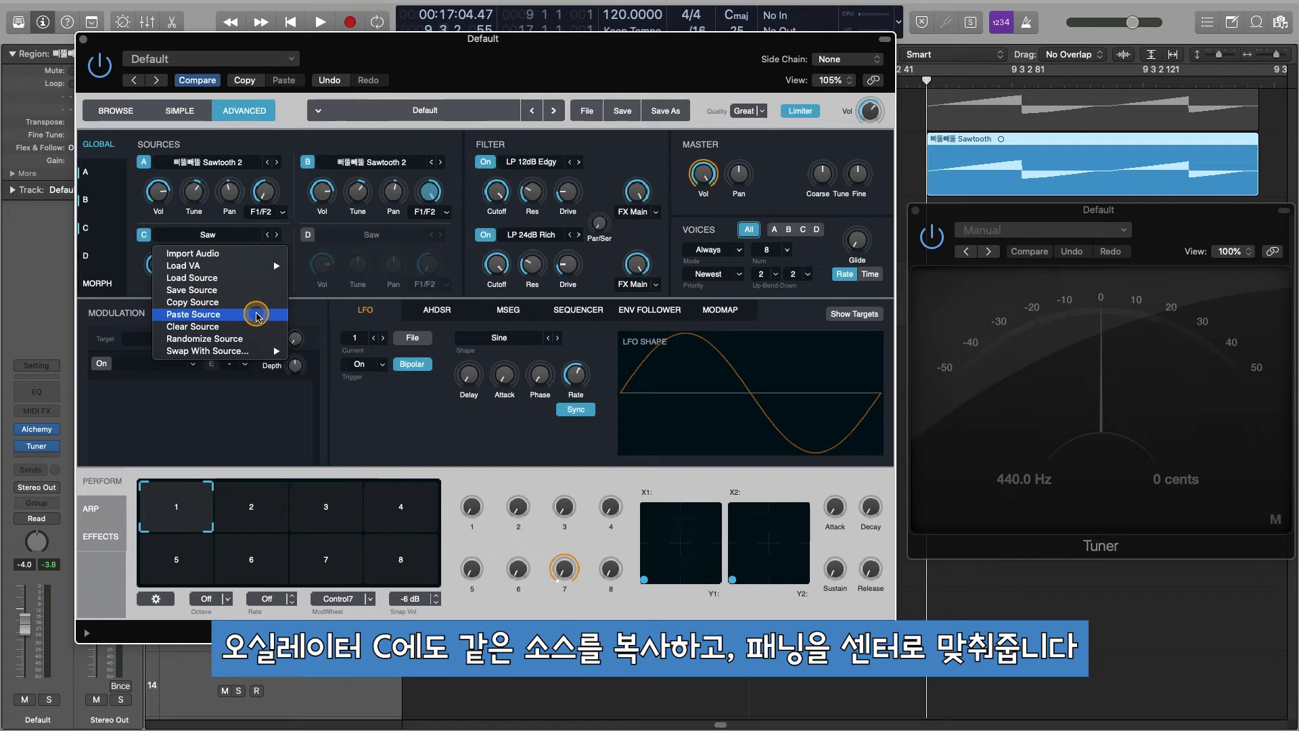
pyautogui.click(242, 313)
pyautogui.click(86, 227)
pyautogui.keyDown('alt'); pyautogui.click(191, 180); pyautogui.keyUp('alt')
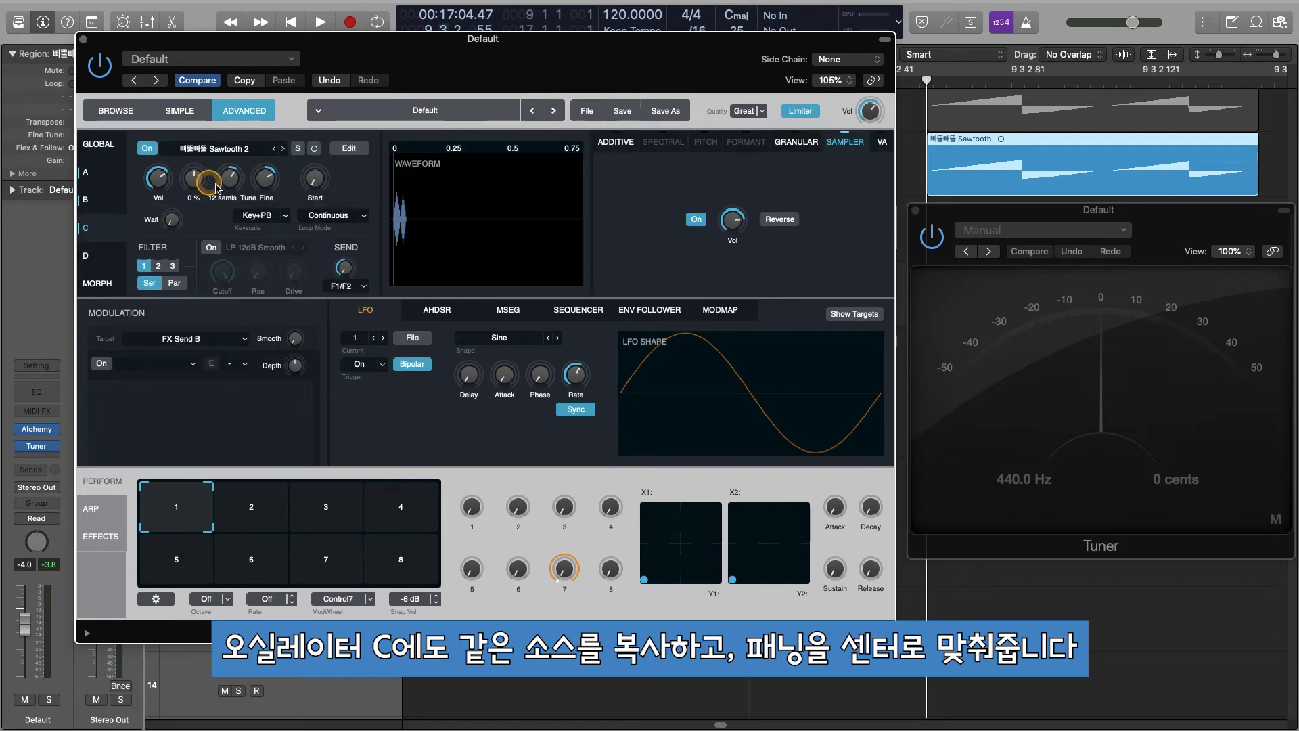
# Modulate source C's fine tune with LFO1 (Sine) at -5% depth and adjust its F1/F2 send balance between the two filters.
pyautogui.moveTo(265, 180); pyautogui.dragTo(269, 183)
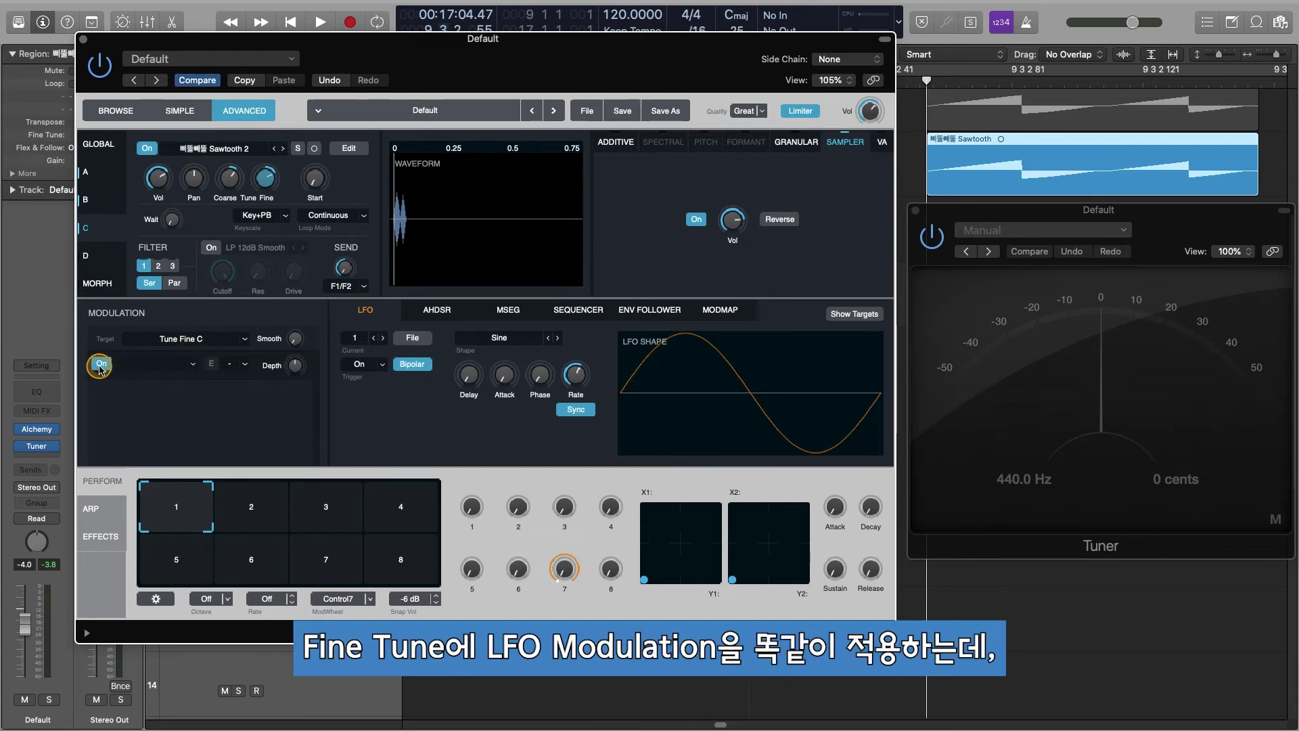
pyautogui.click(166, 364)
pyautogui.moveTo(193, 382)
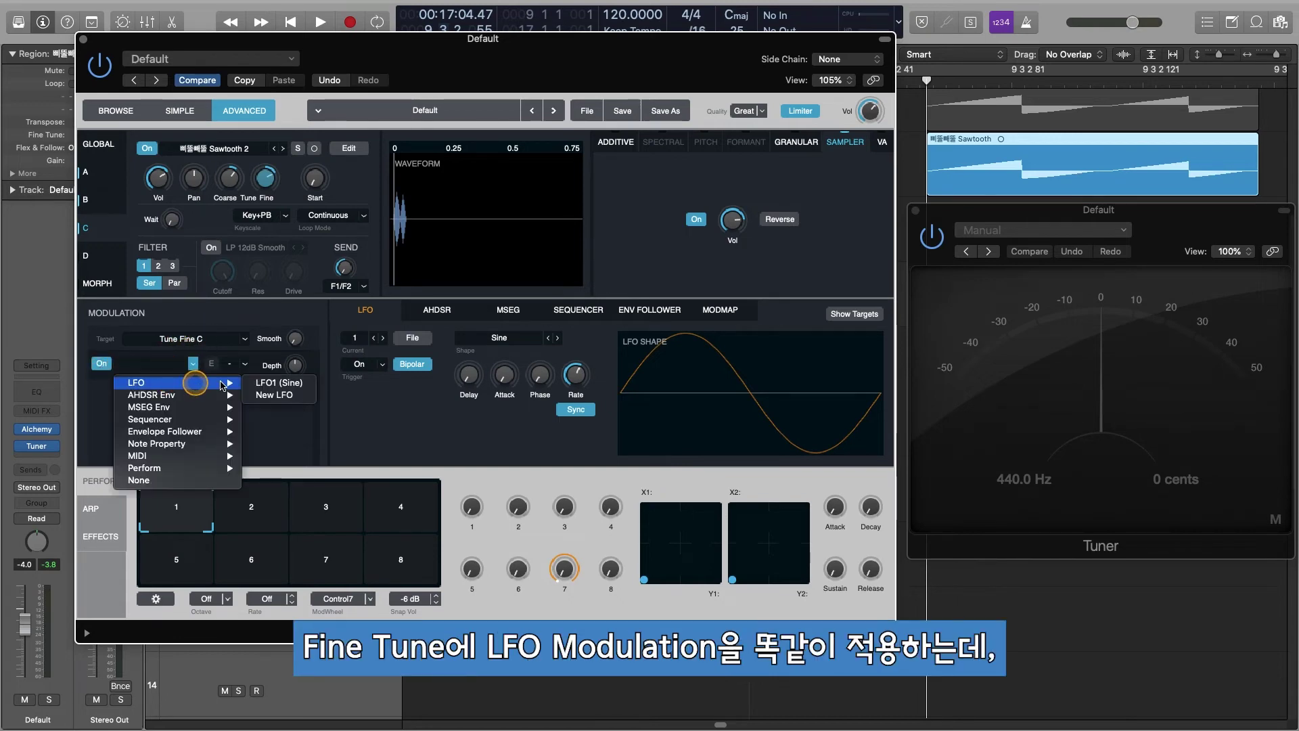
pyautogui.click(282, 382)
pyautogui.doubleClick(295, 365)
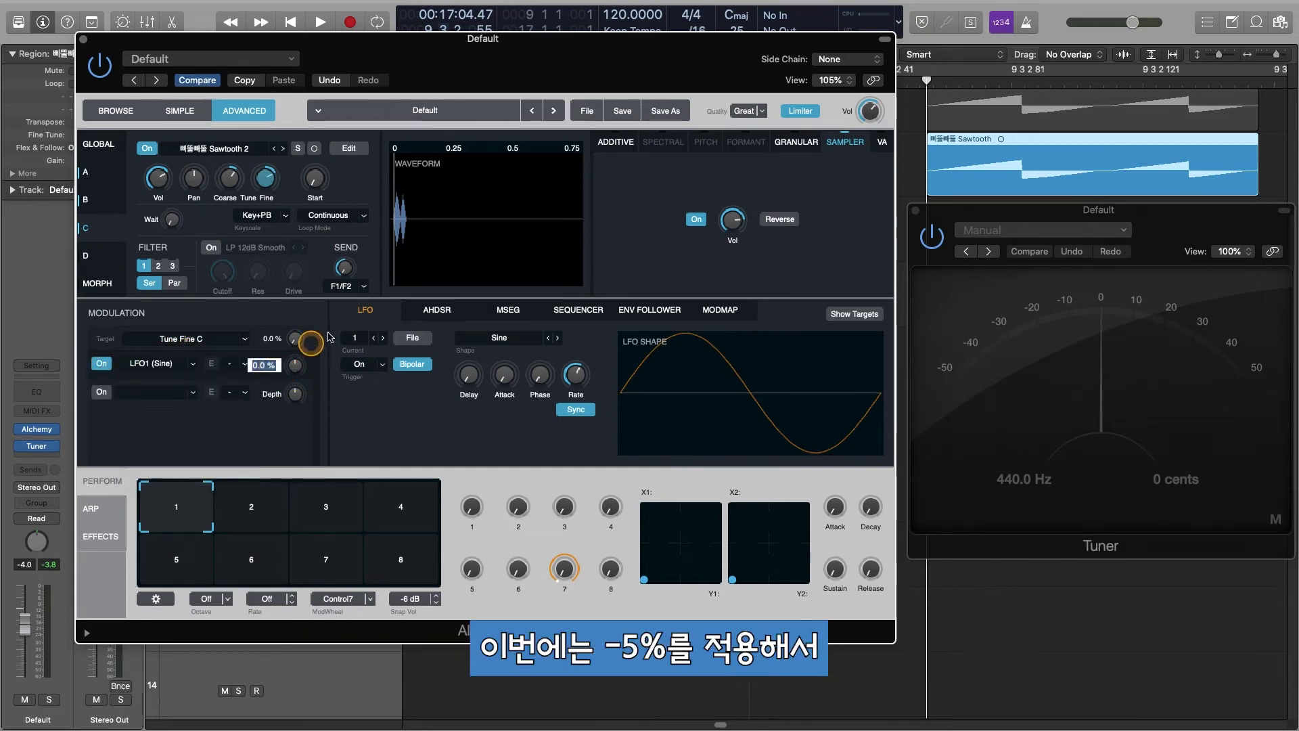
pyautogui.press('Return')
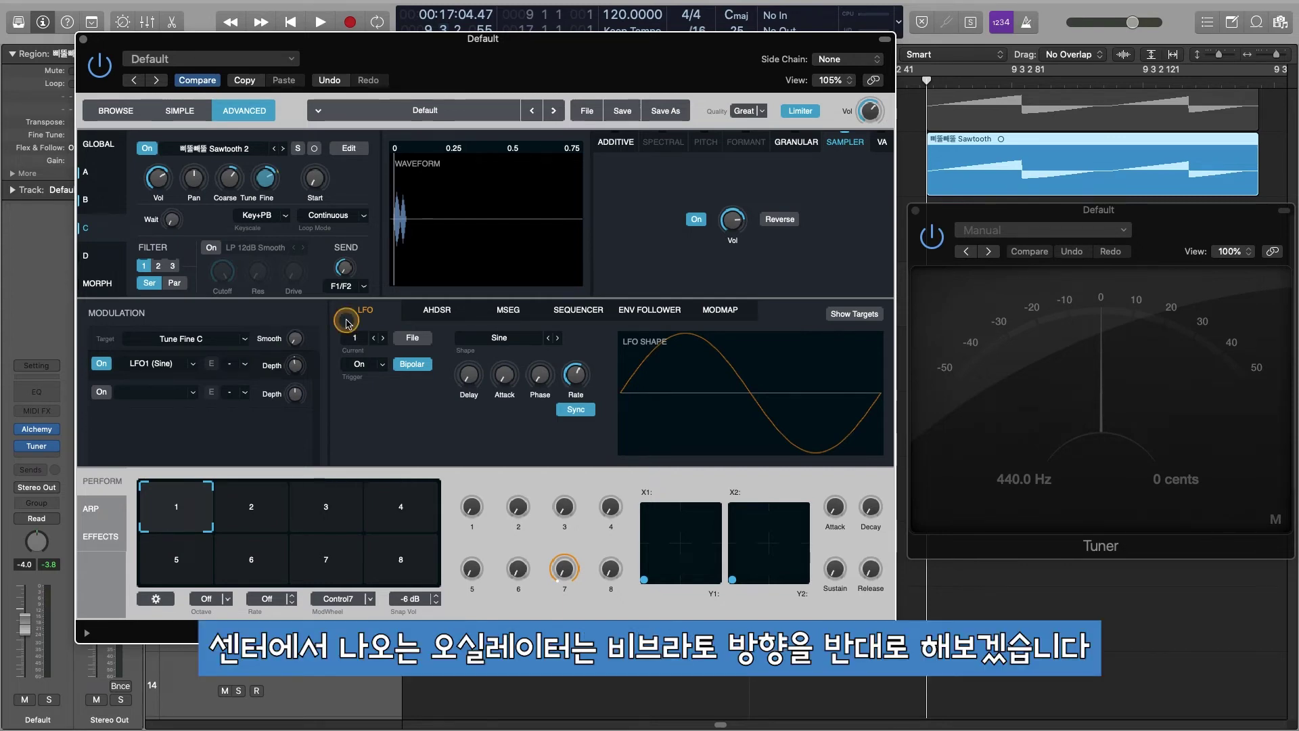
pyautogui.click(98, 145)
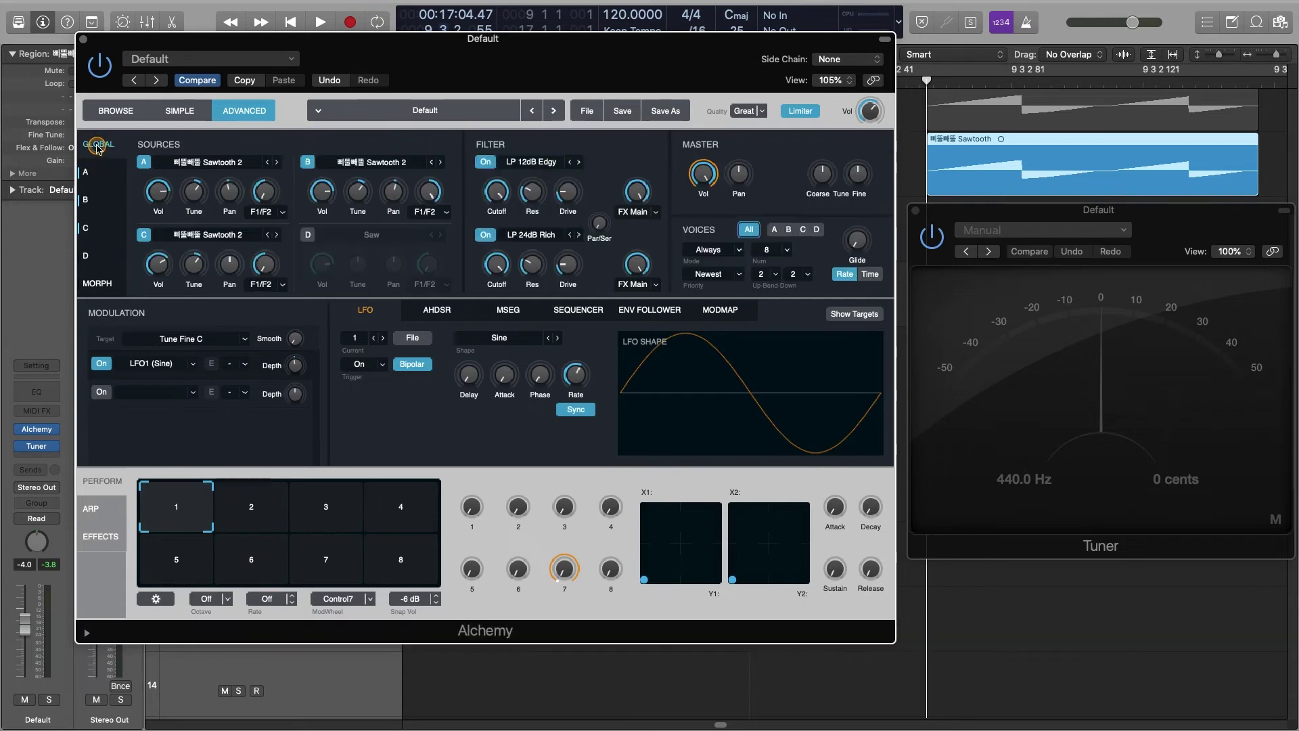
pyautogui.click(265, 264)
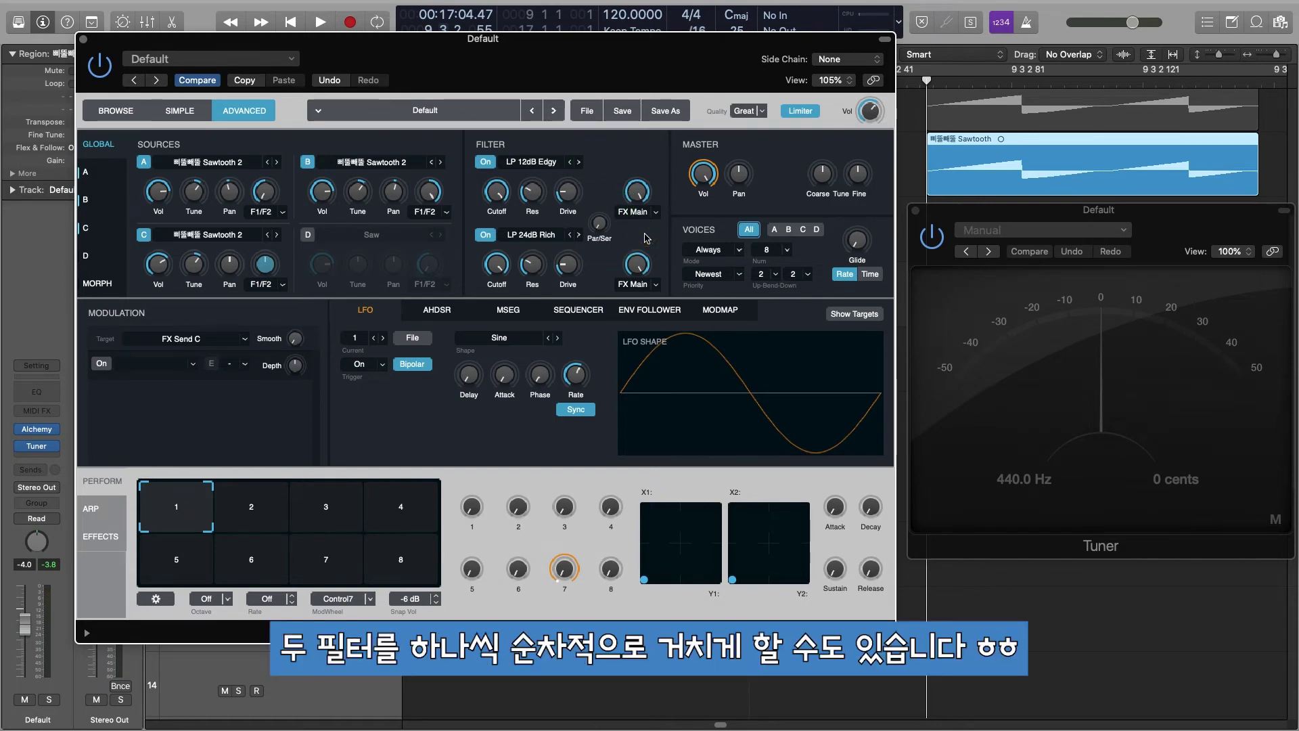
# Switch on source D and compare its Saw waveform with source A's hand-drawn sawtooth, enlarging source A's waveform display.
pyautogui.click(308, 235)
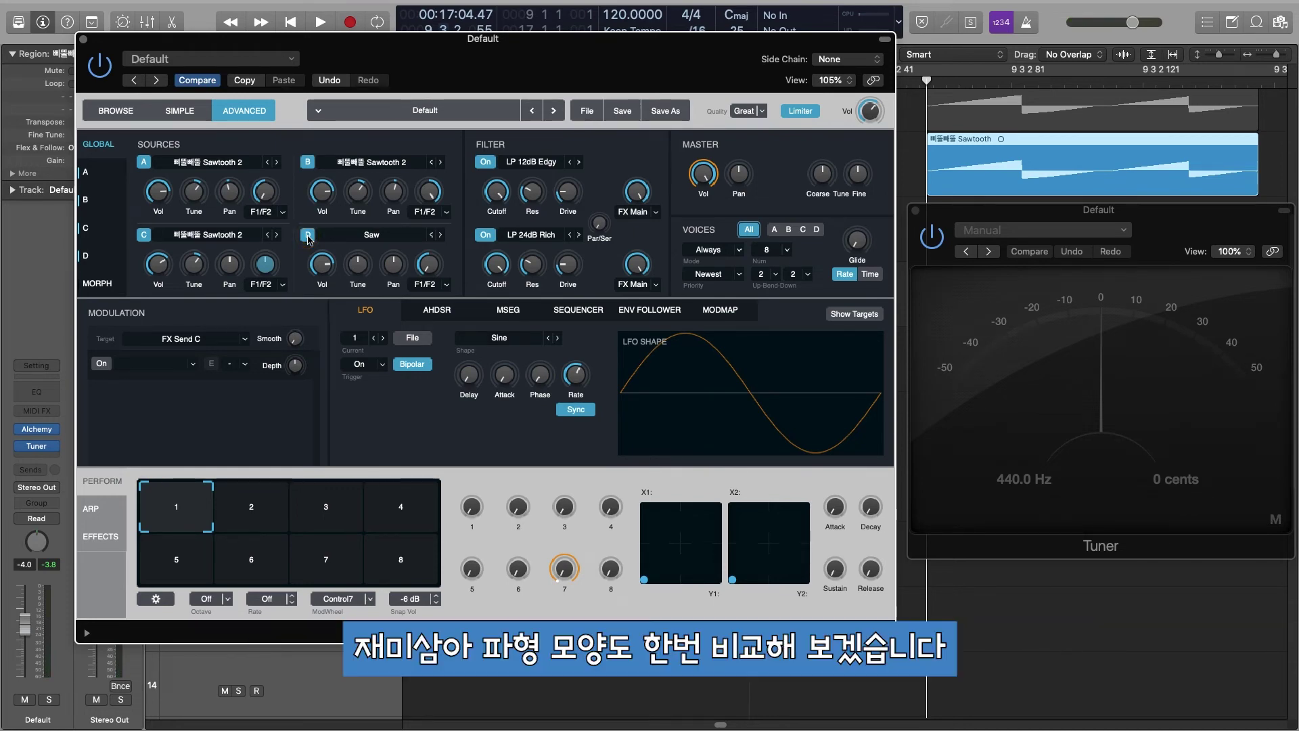
pyautogui.click(95, 230)
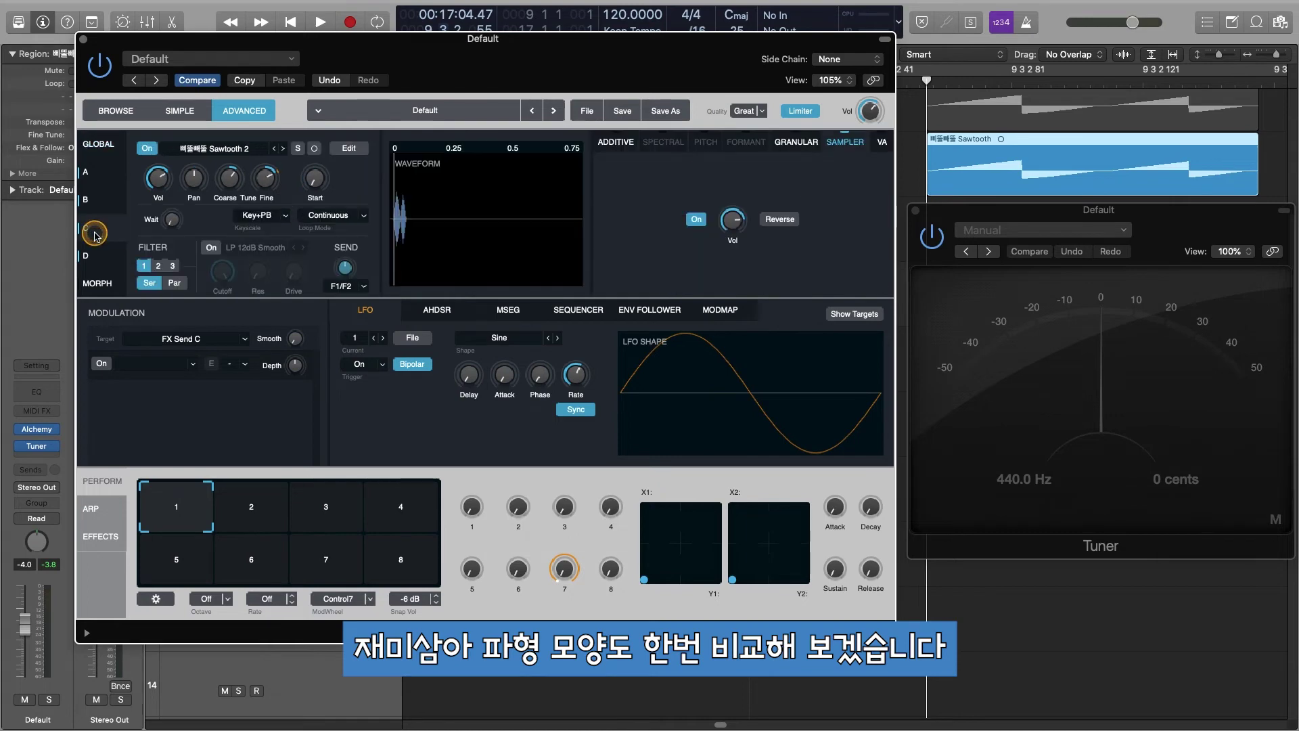
pyautogui.click(93, 257)
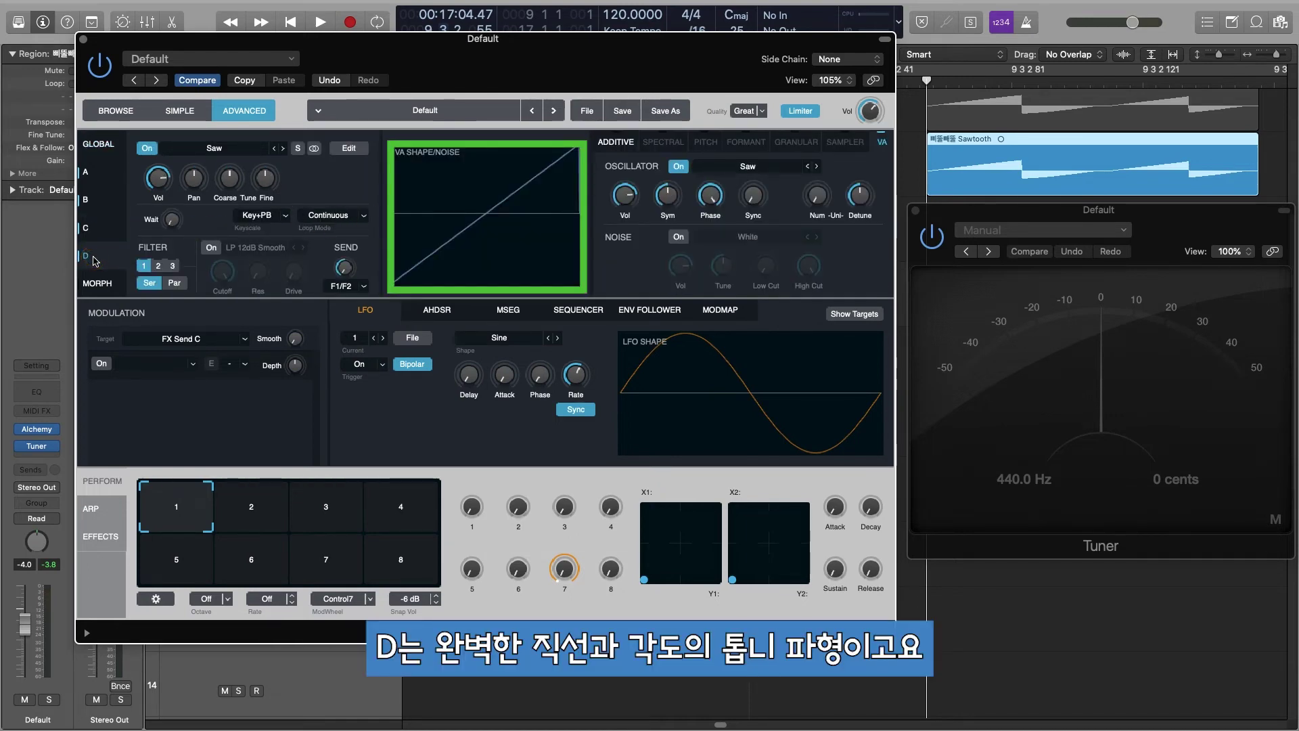
pyautogui.click(87, 173)
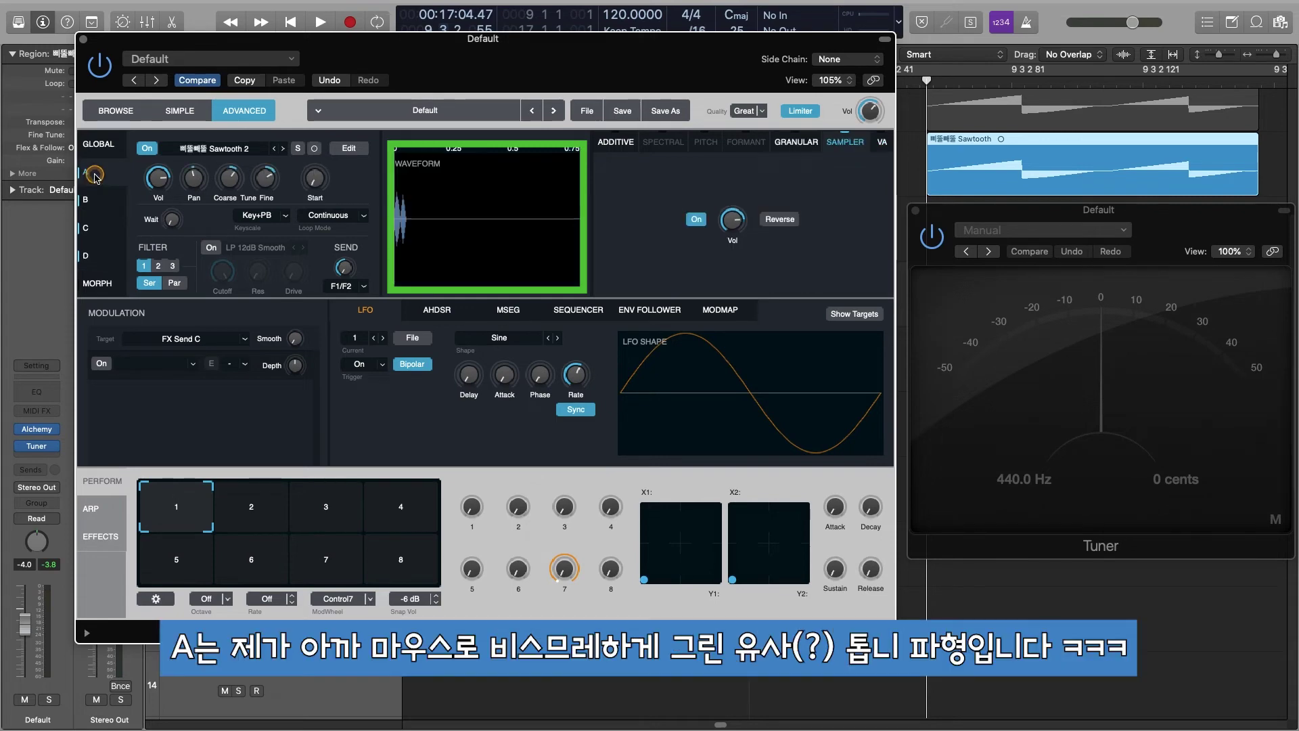
pyautogui.click(399, 230)
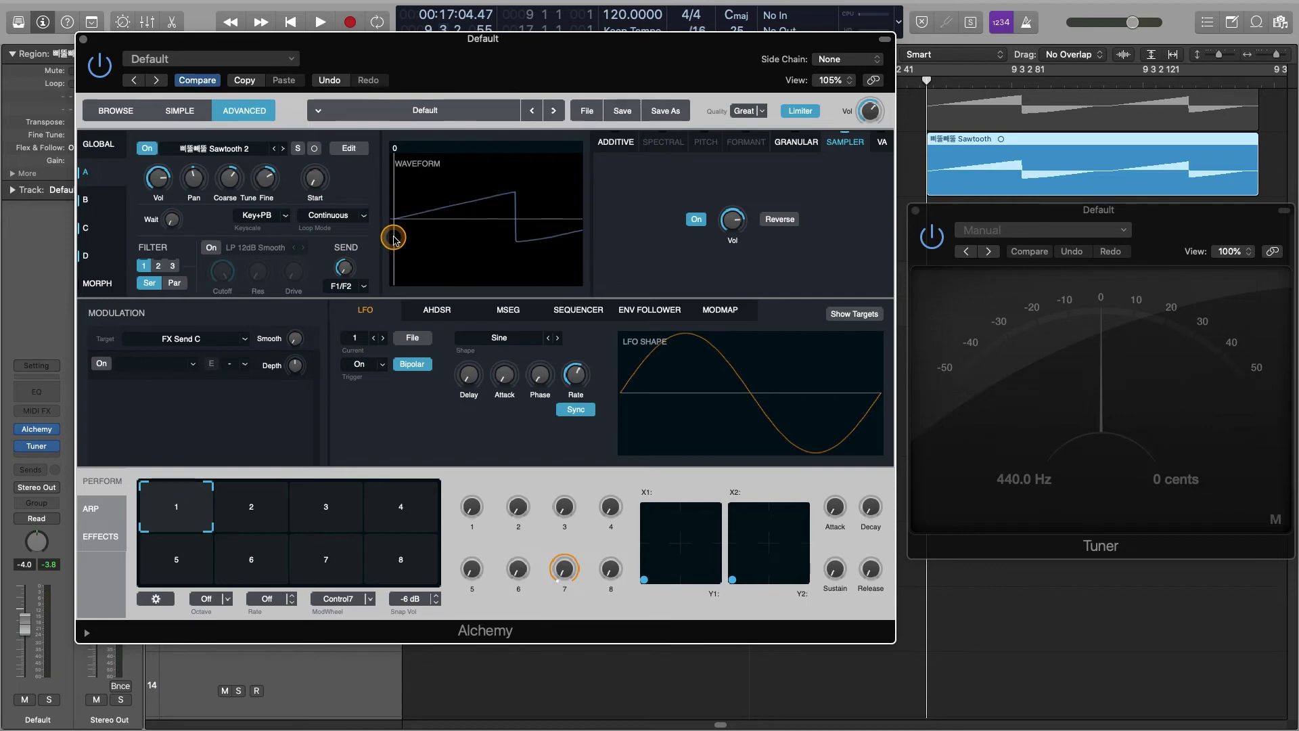
# Adjust source D's volume and set its fine tune to 5 cents.
pyautogui.click(86, 256)
pyautogui.doubleClick(157, 178)
pyautogui.press('Return')
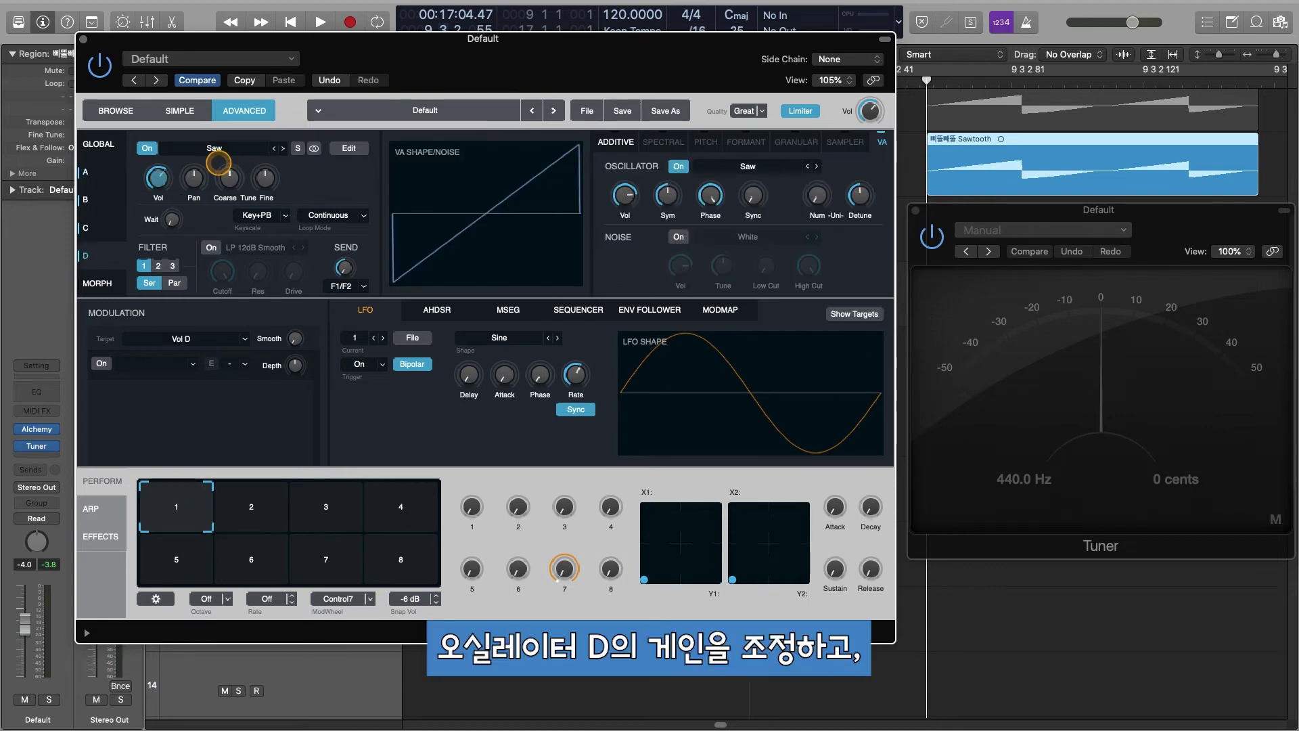
pyautogui.doubleClick(265, 178)
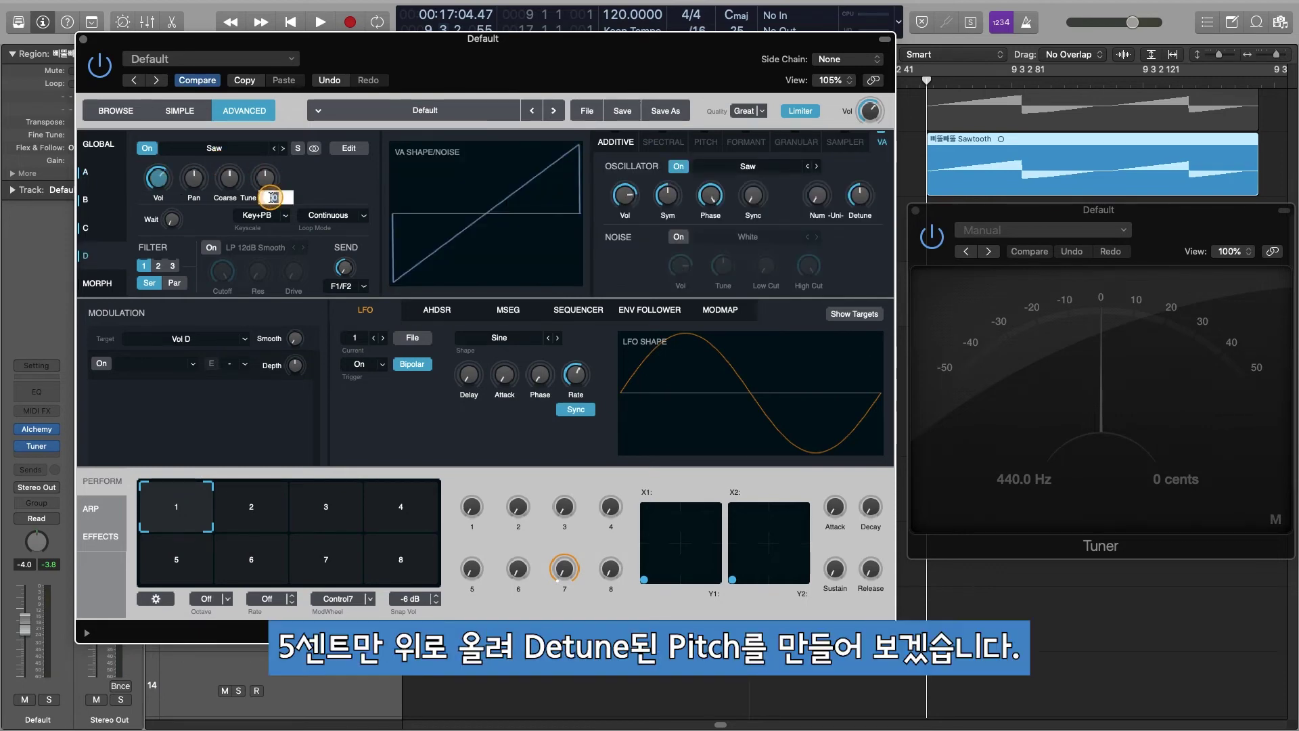
pyautogui.write('5')
pyautogui.press('Return')
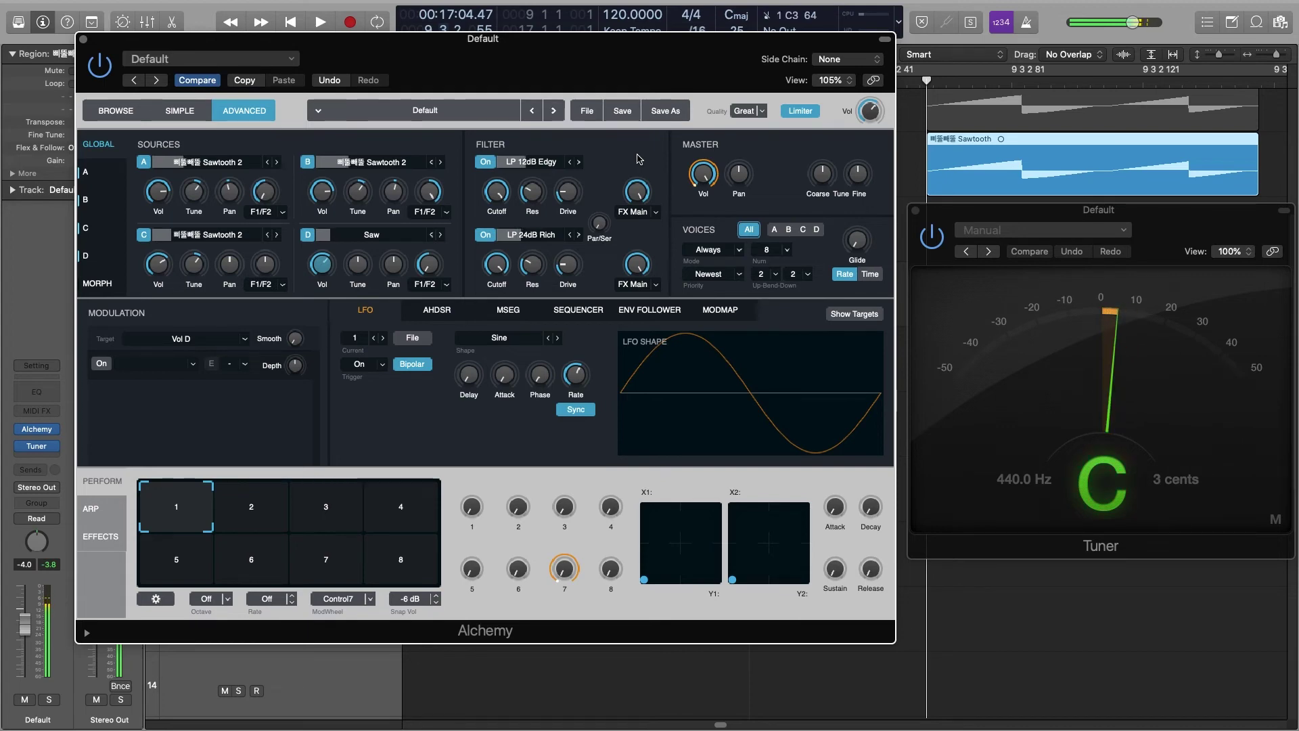
# Raise the release of the master volume's AHDSR envelope to about 0.7 s and play test notes.
pyautogui.moveTo(705, 177)
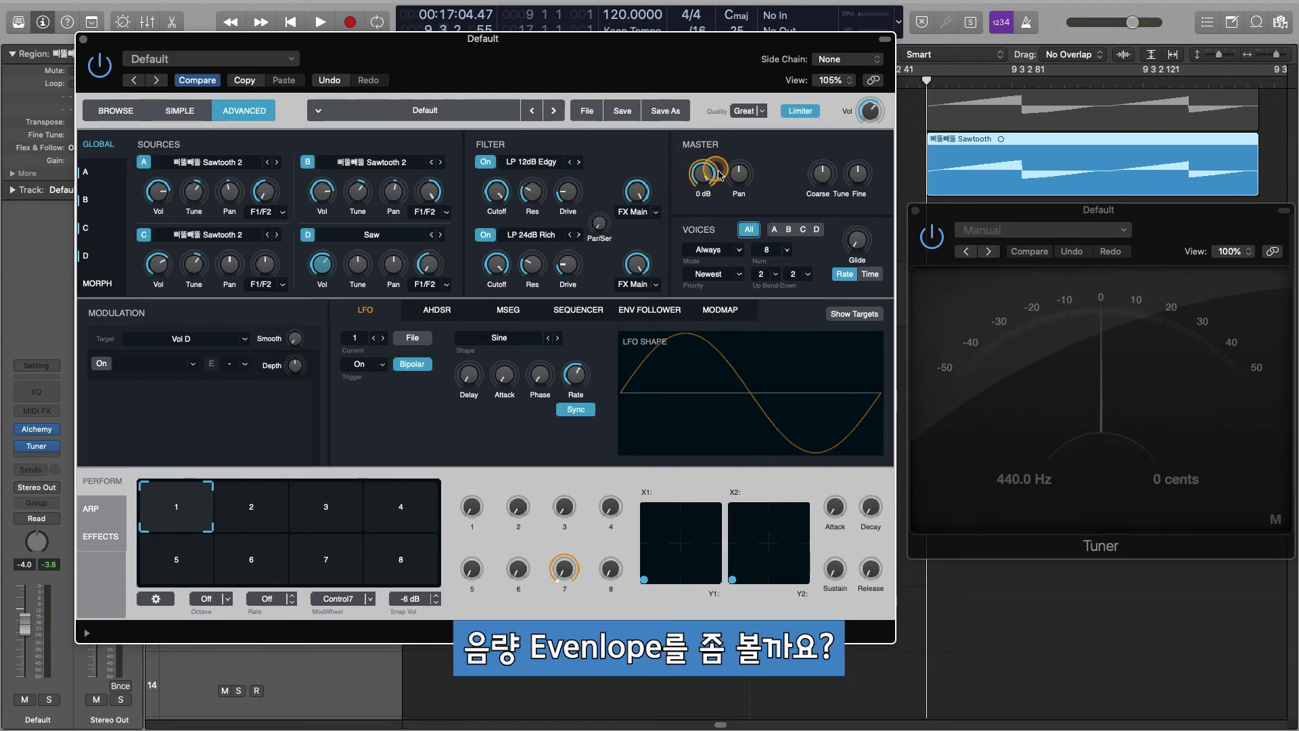
pyautogui.click(703, 177)
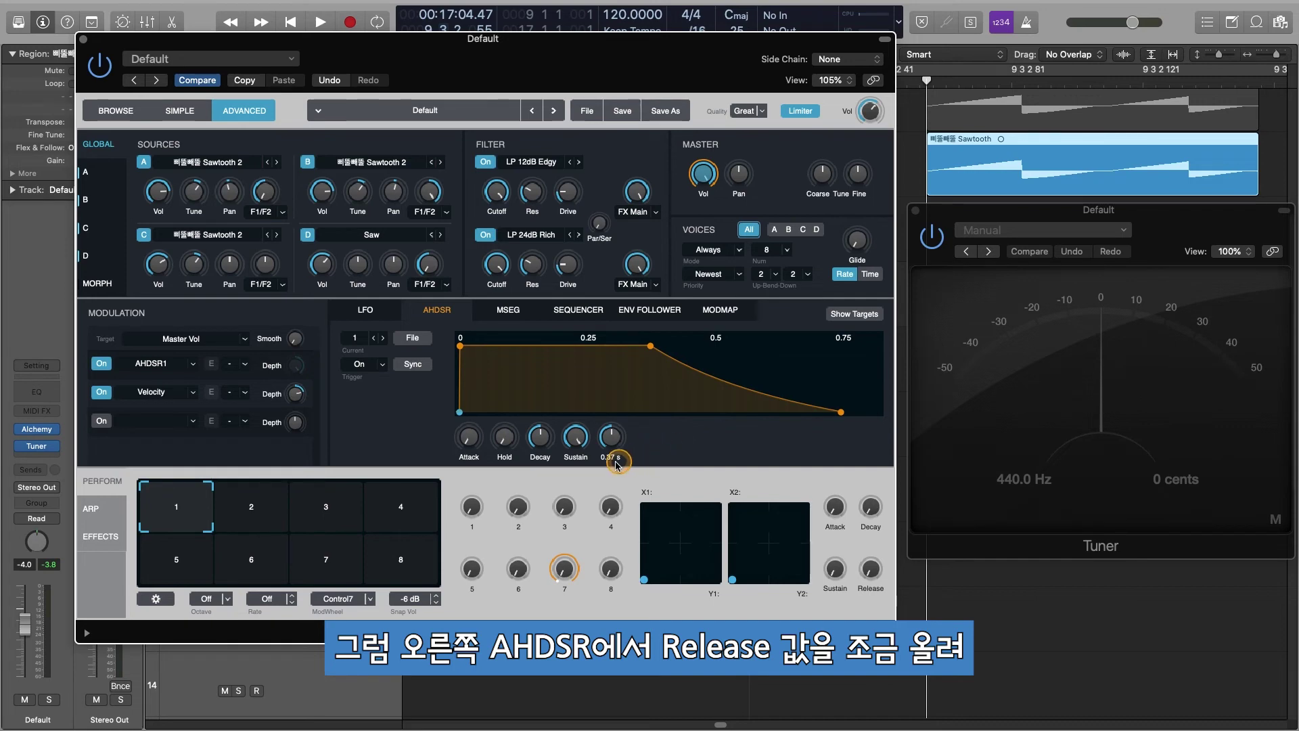
pyautogui.moveTo(615, 439); pyautogui.dragTo(614, 429)
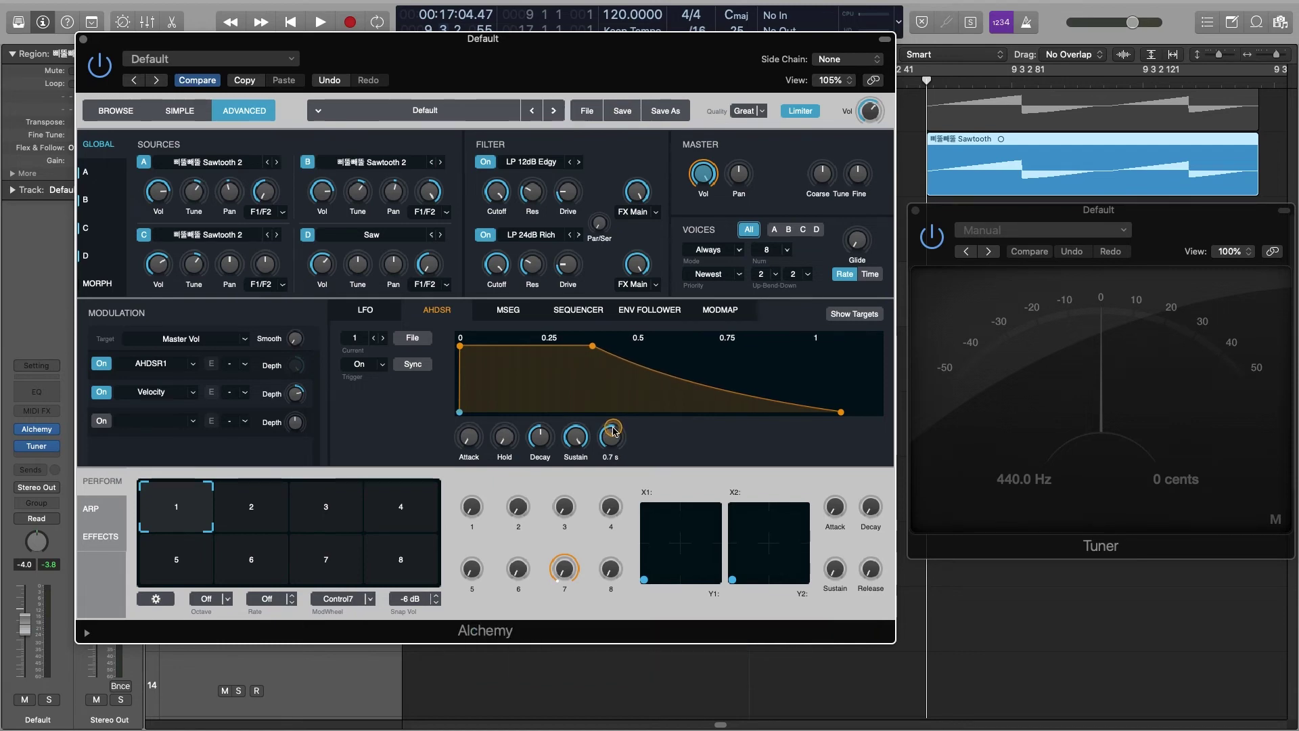
pyautogui.press('d')
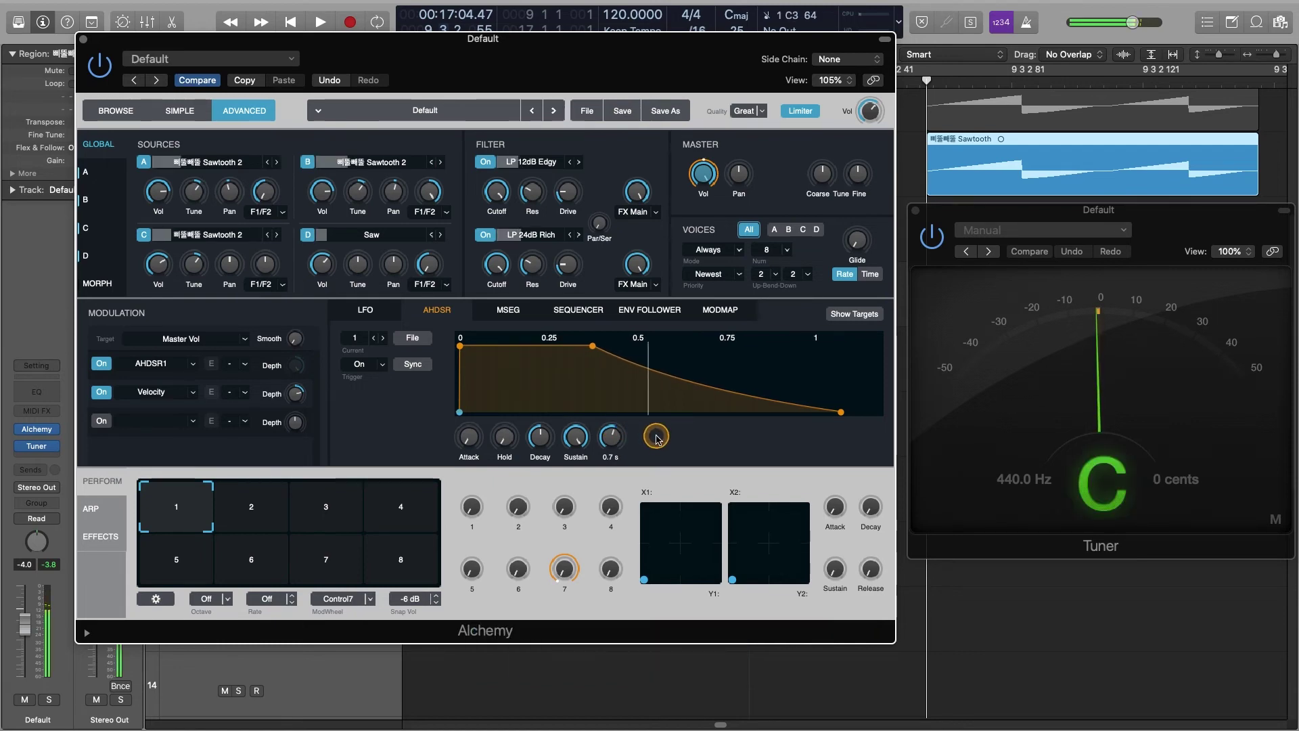
pyautogui.press('g')
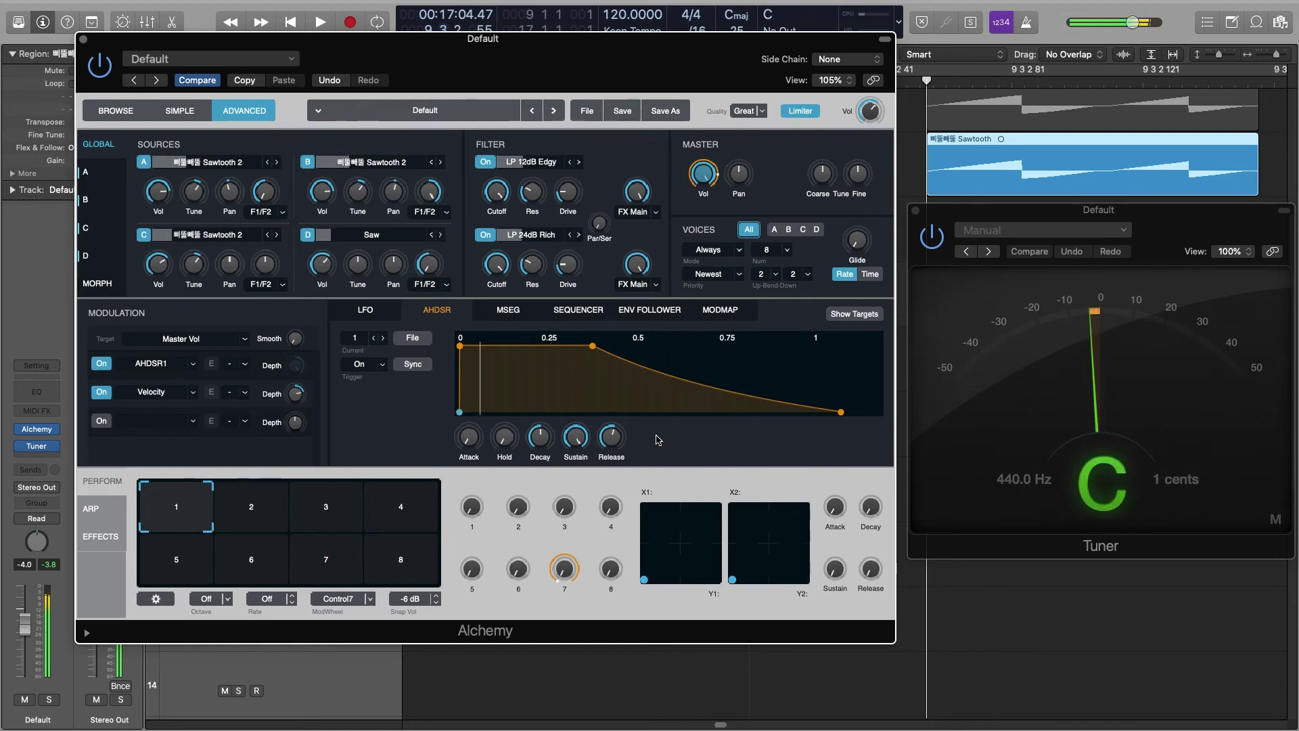
# Add the Mod FX modulation effect to the Main effects rack, audition it and set its mix to 30%.
pyautogui.click(97, 540)
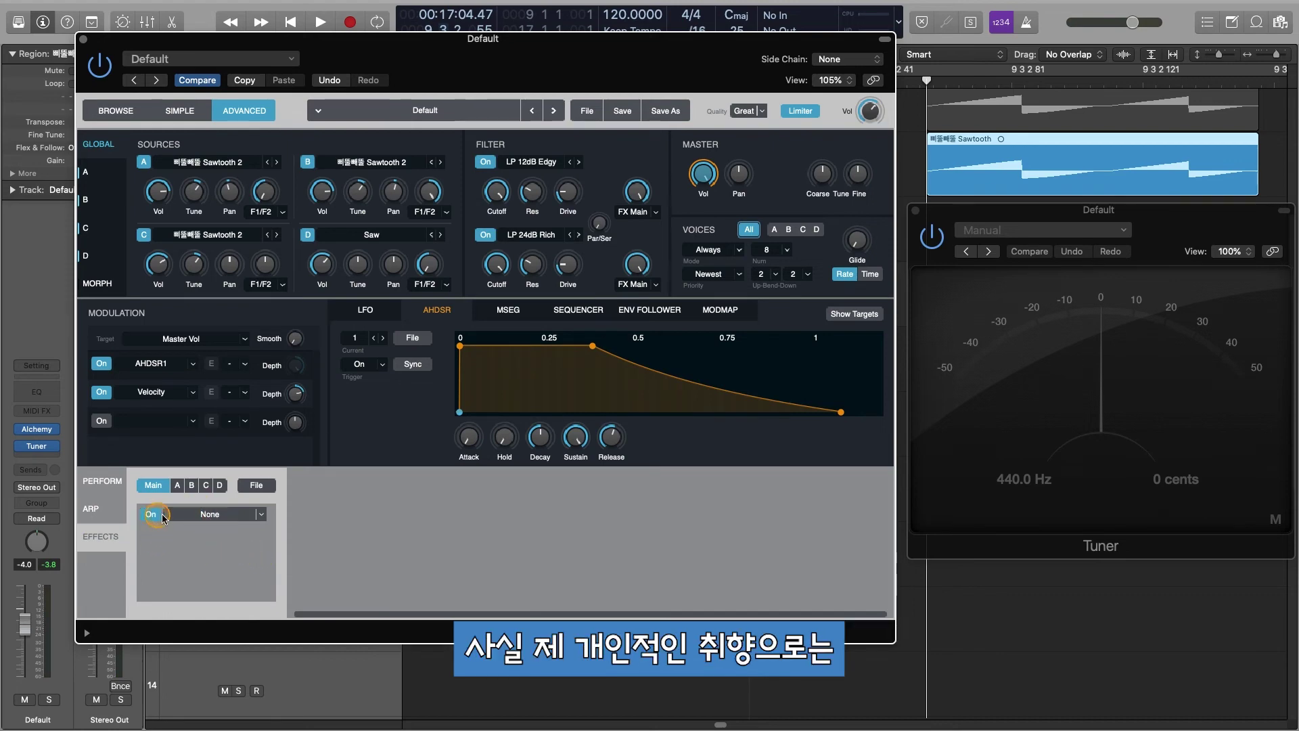
pyautogui.click(252, 514)
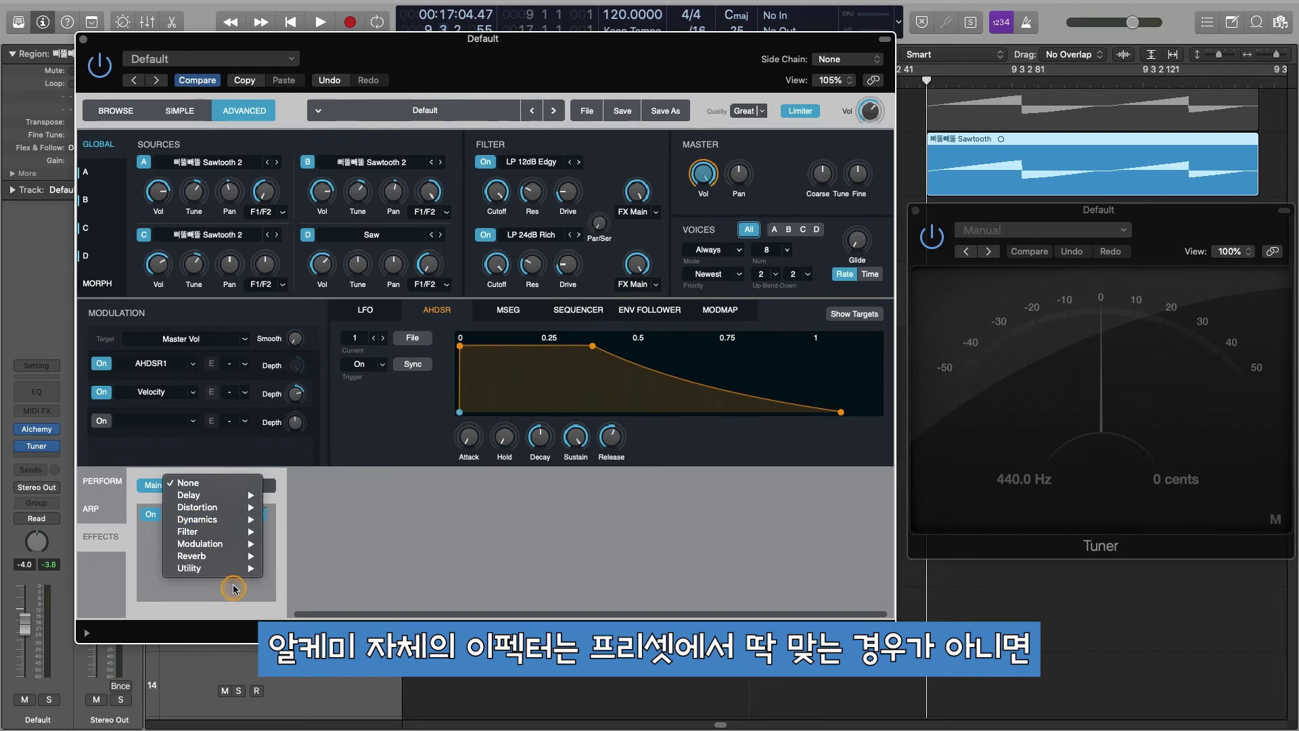
pyautogui.moveTo(250, 543)
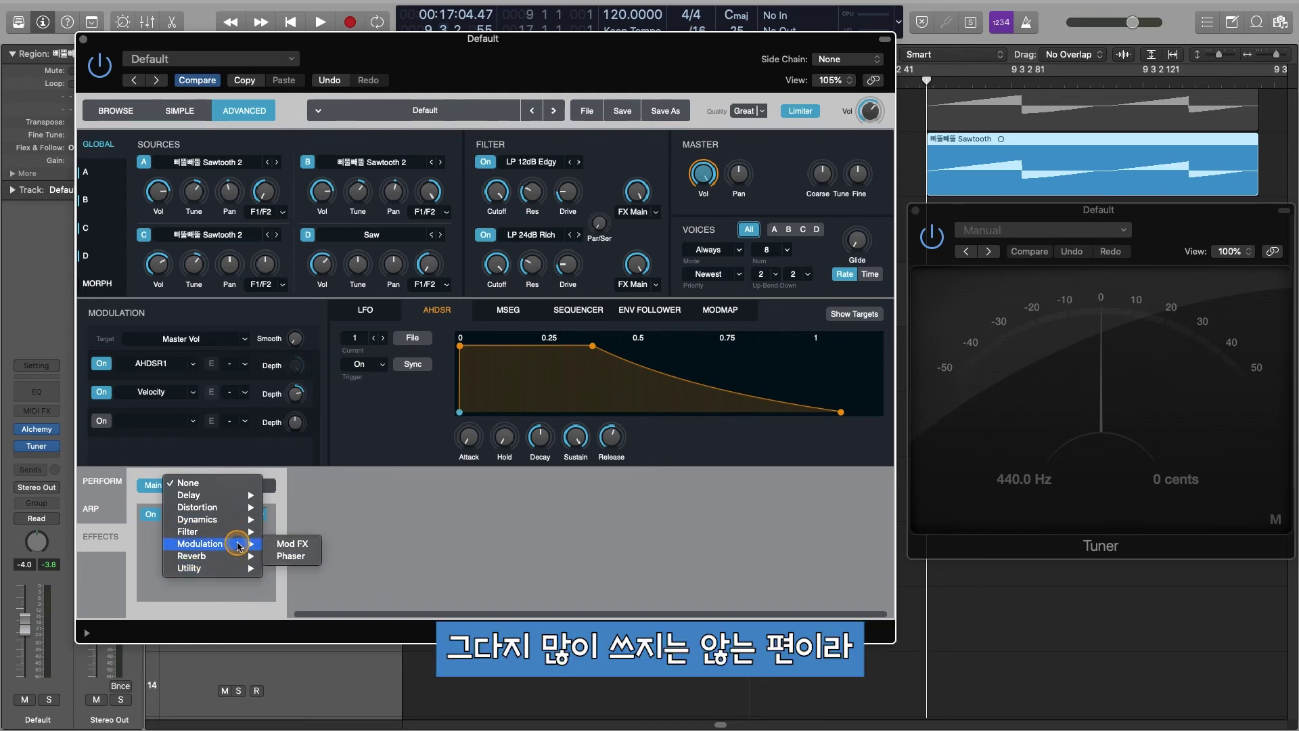
pyautogui.click(292, 544)
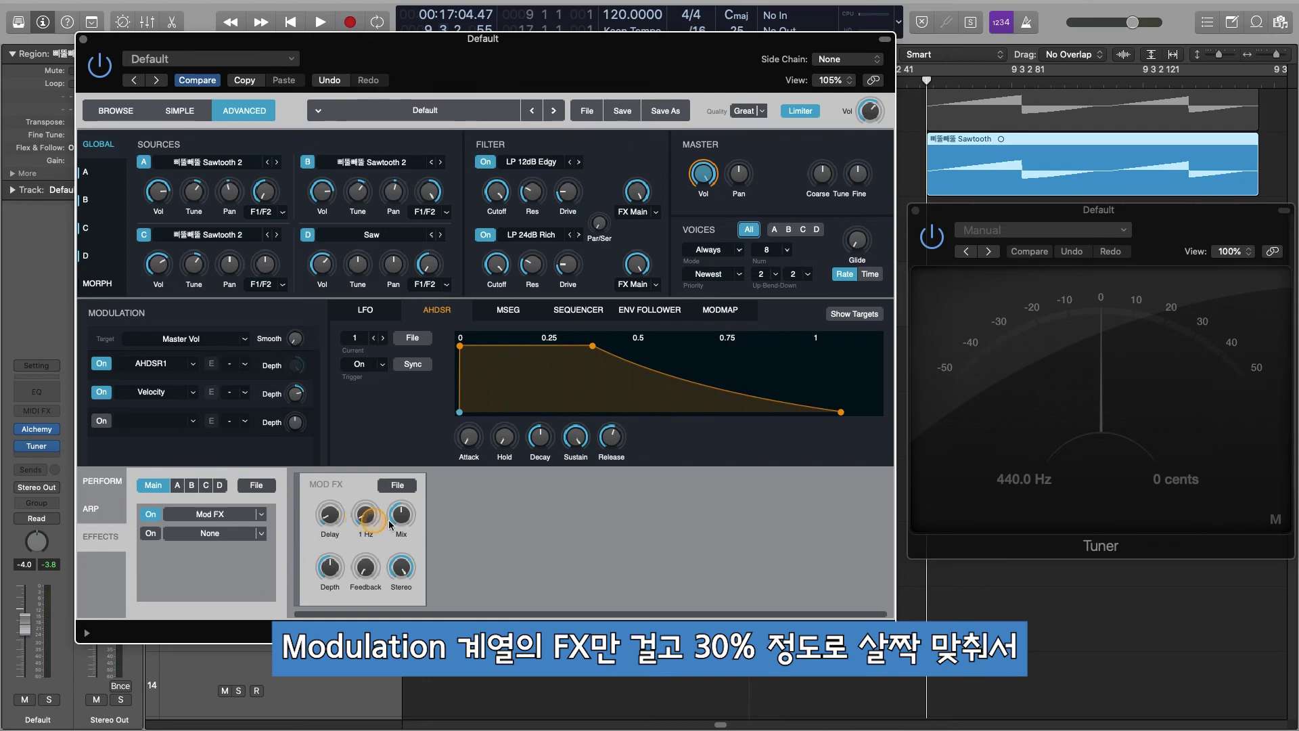
pyautogui.click(502, 527)
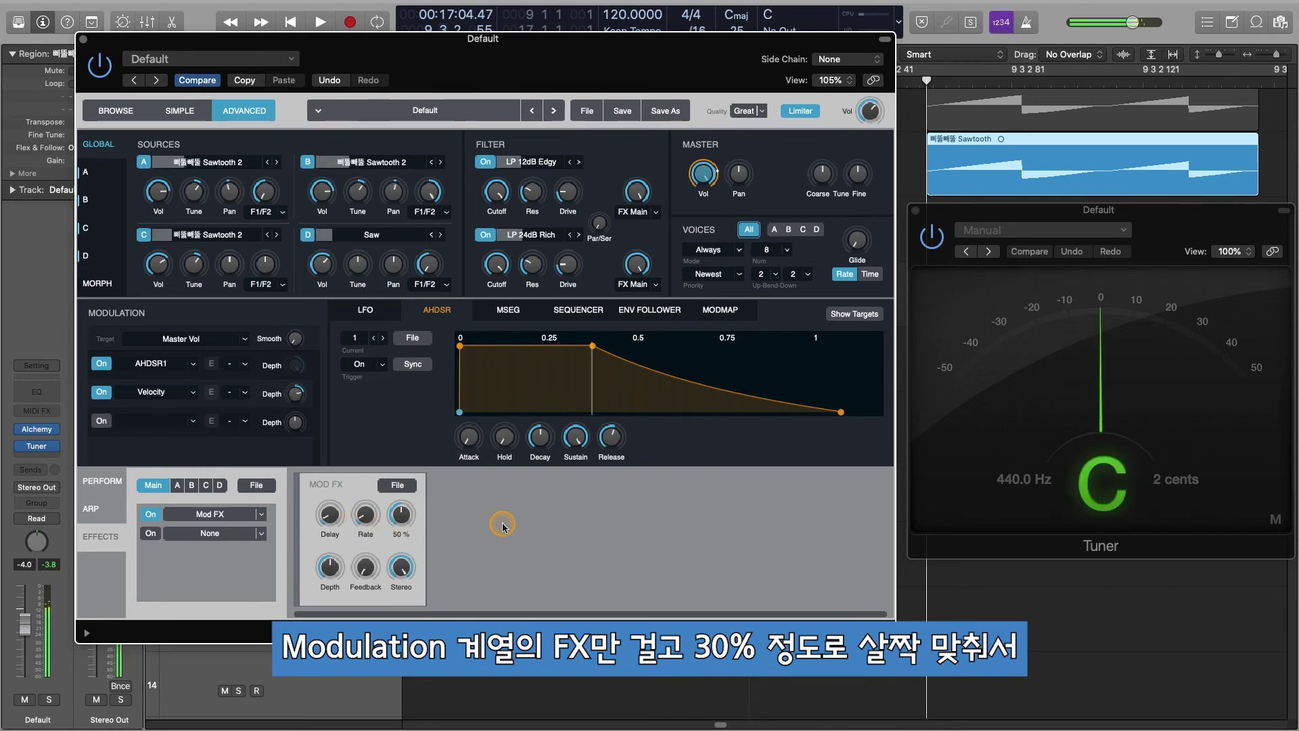
pyautogui.doubleClick(402, 534)
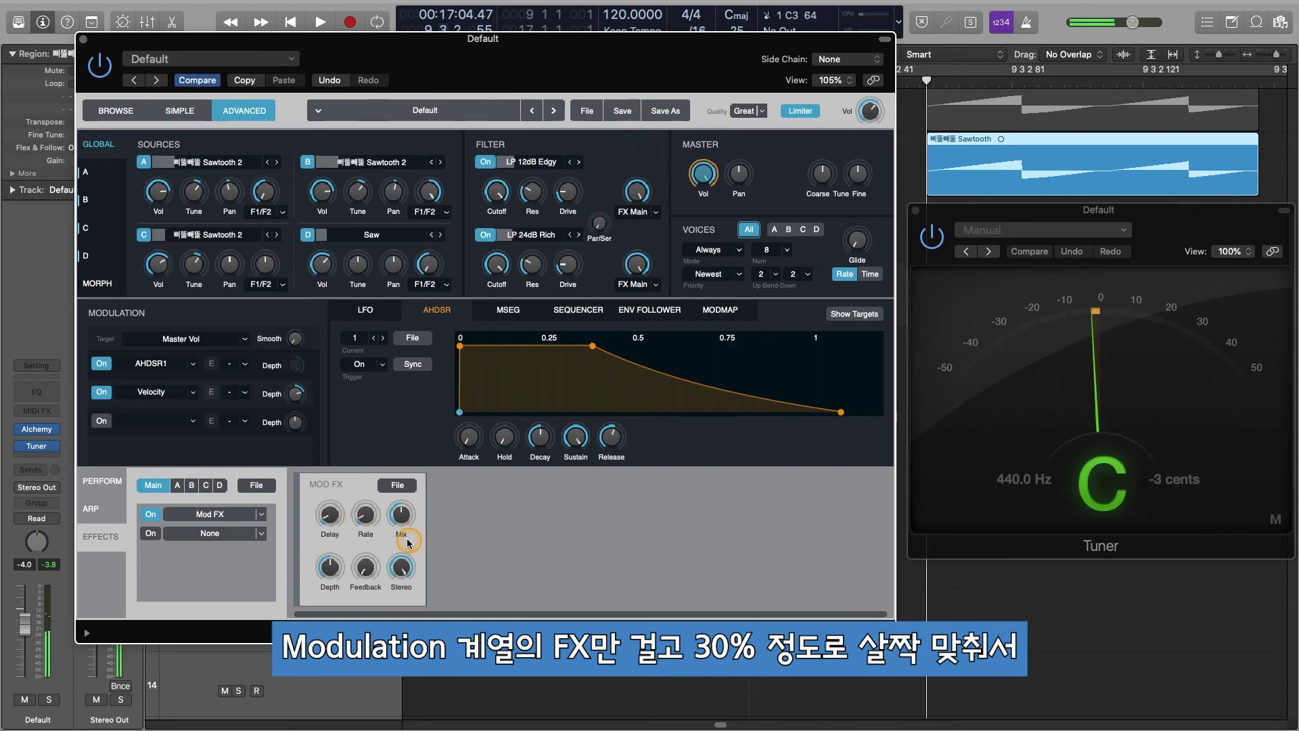
pyautogui.click(539, 446)
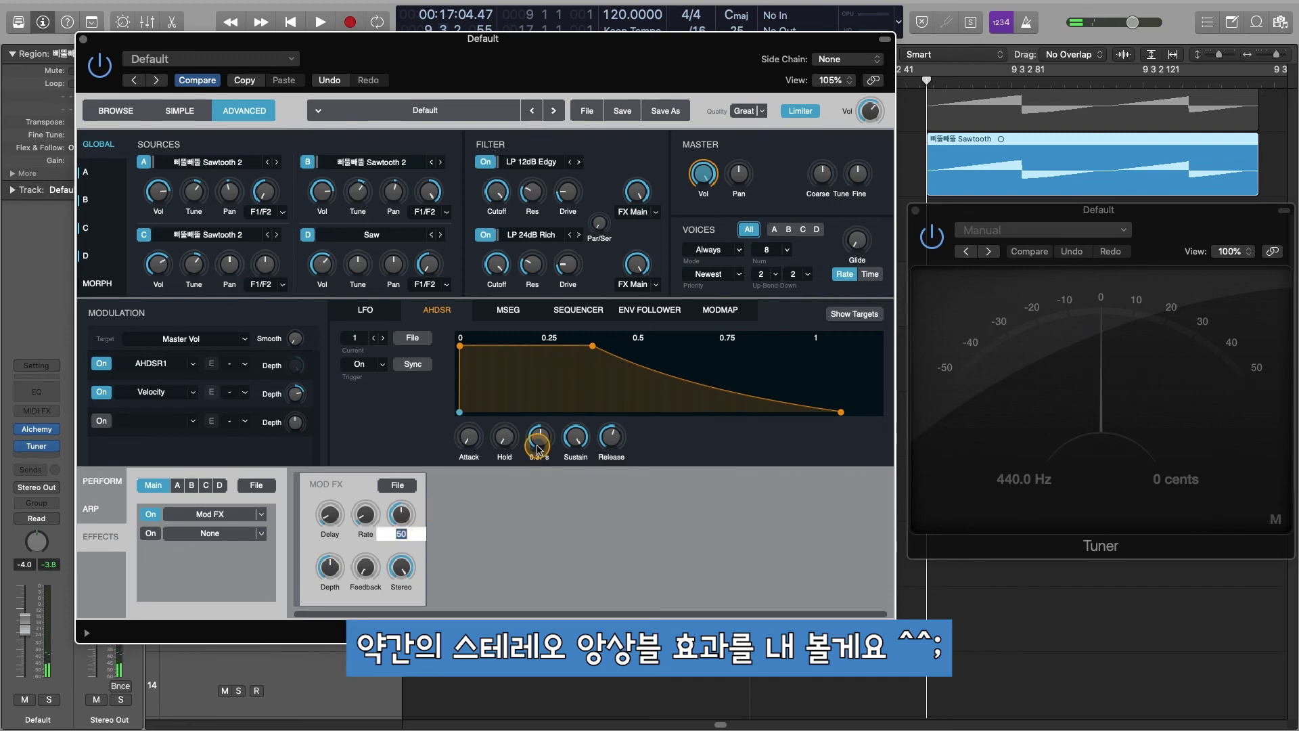
pyautogui.write('30')
pyautogui.press('Return')
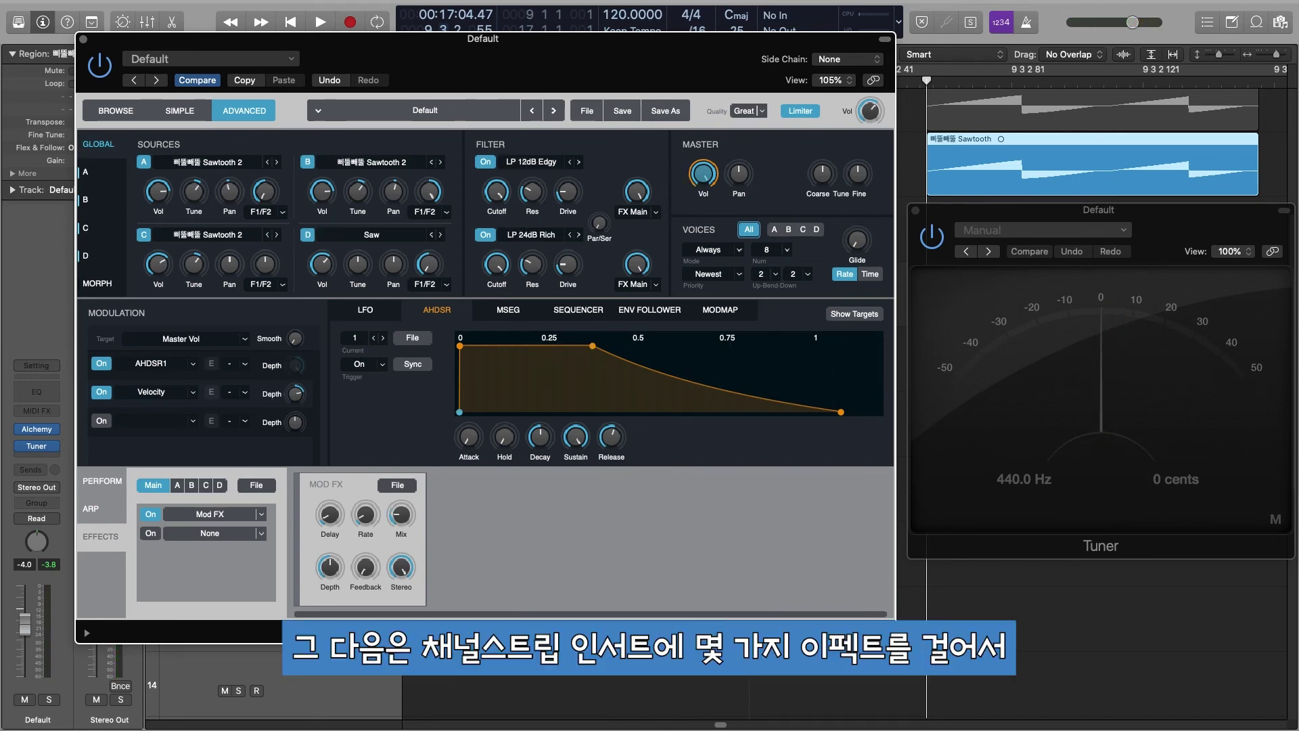
# Insert the UADx API 2500 Bus Compressor after the Tuner on the Default channel strip and adjust its threshold.
pyautogui.click(36, 456)
pyautogui.click(81, 530)
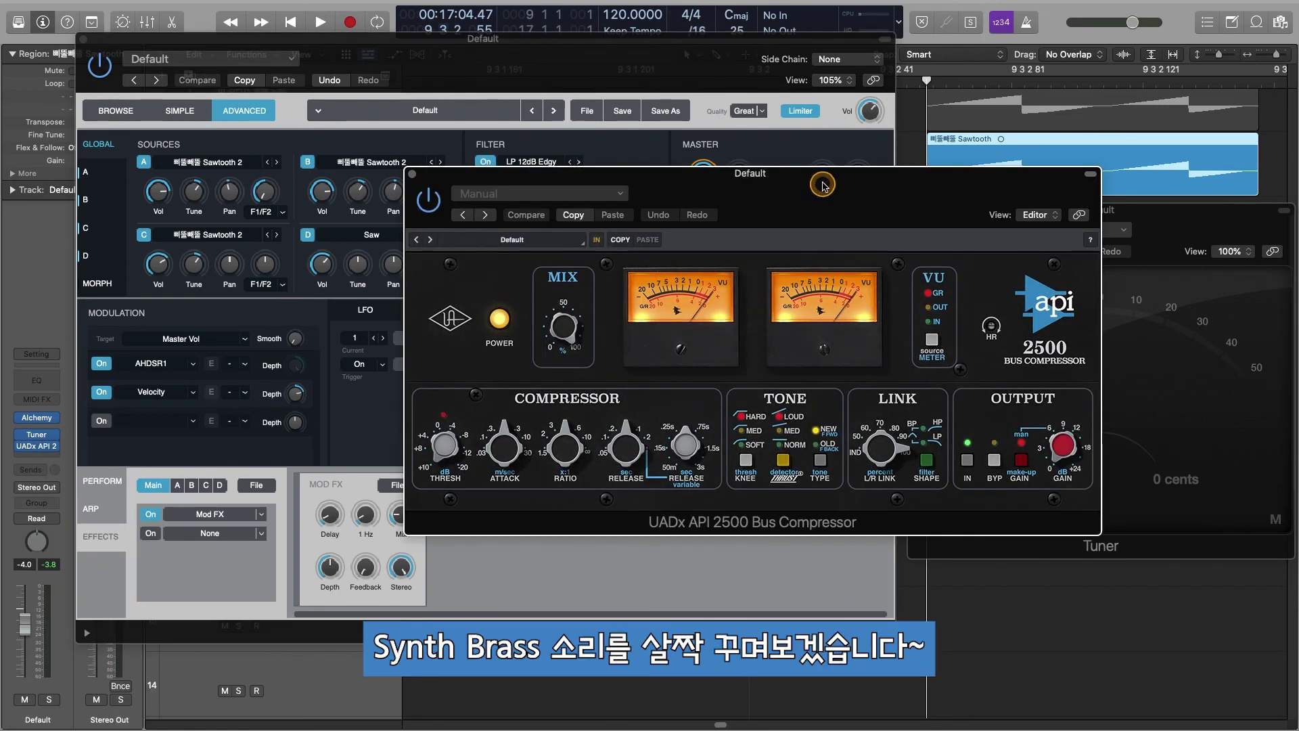
pyautogui.moveTo(825, 176); pyautogui.dragTo(847, 144)
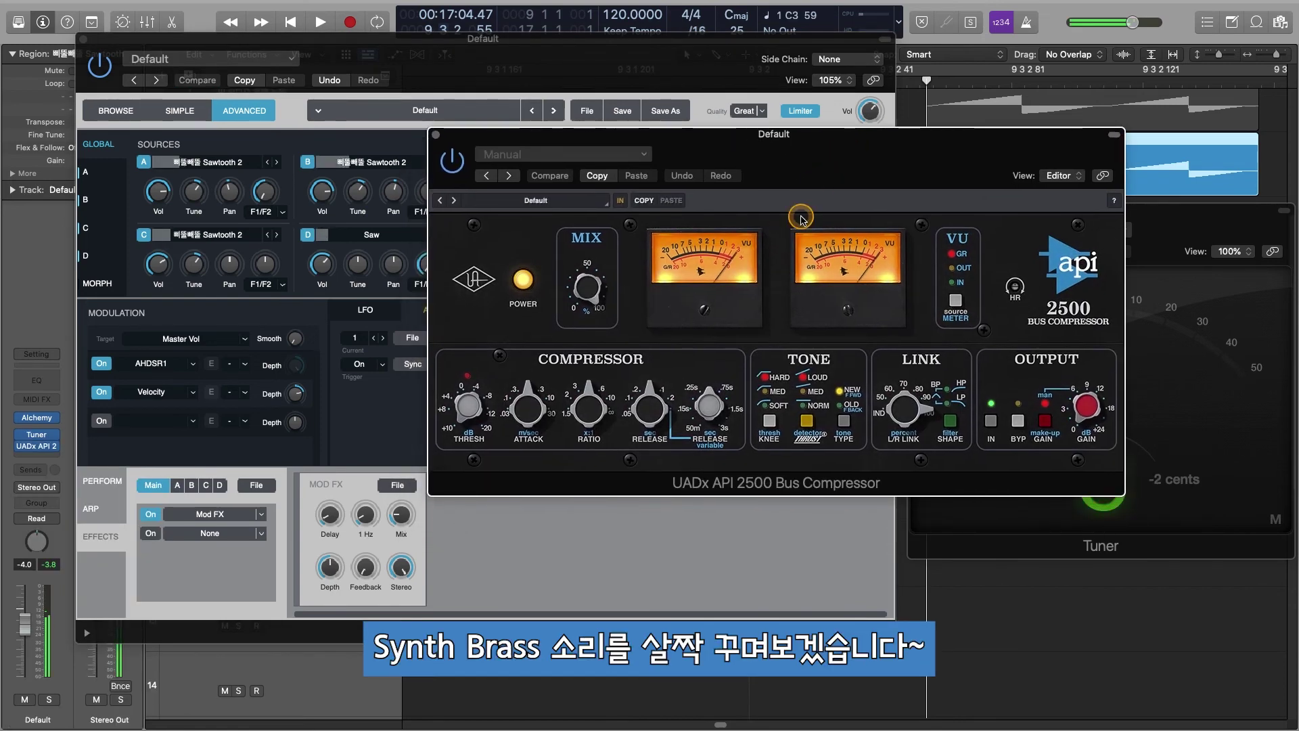
pyautogui.moveTo(477, 410); pyautogui.dragTo(477, 404)
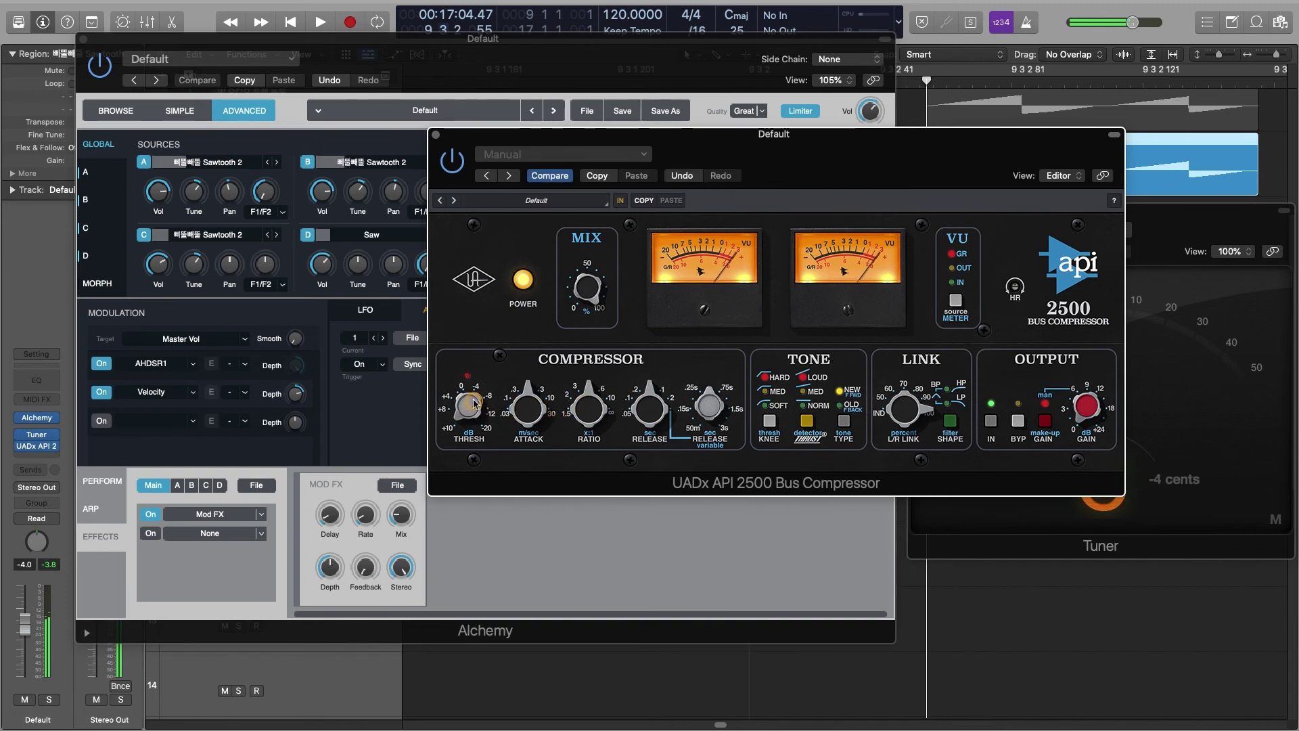